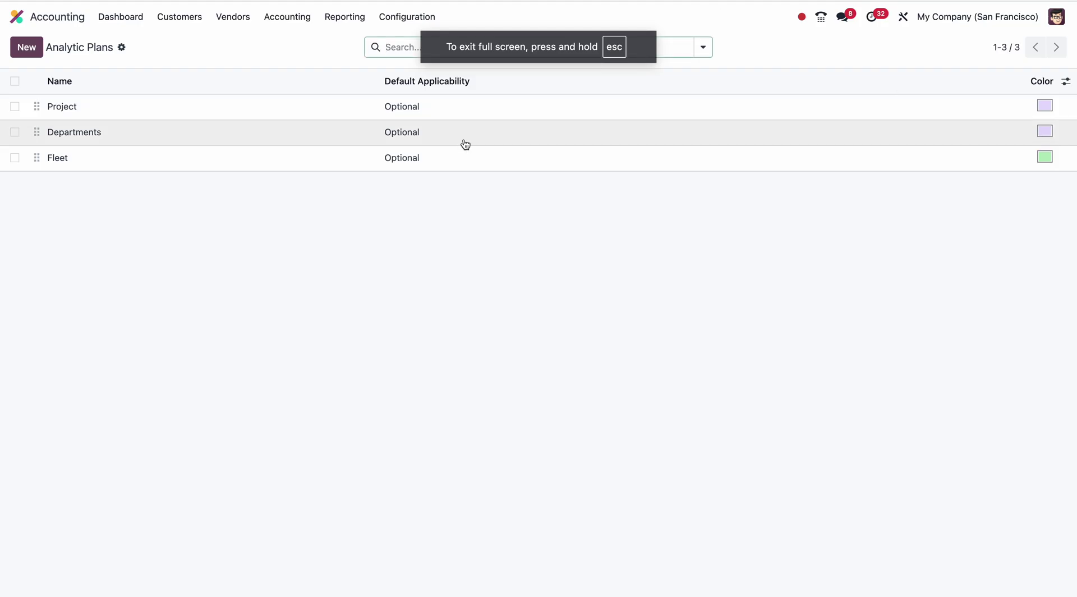
{"action": "left_click", "coordinate": [18, 23]}
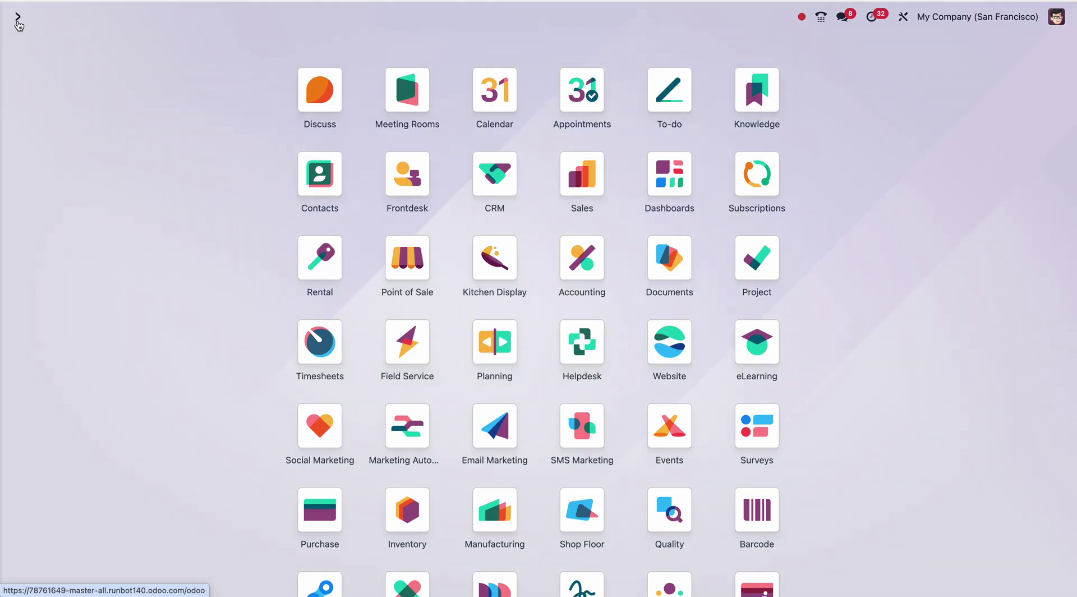
{"action": "left_click", "coordinate": [583, 258]}
{"action": "left_click", "coordinate": [420, 22]}
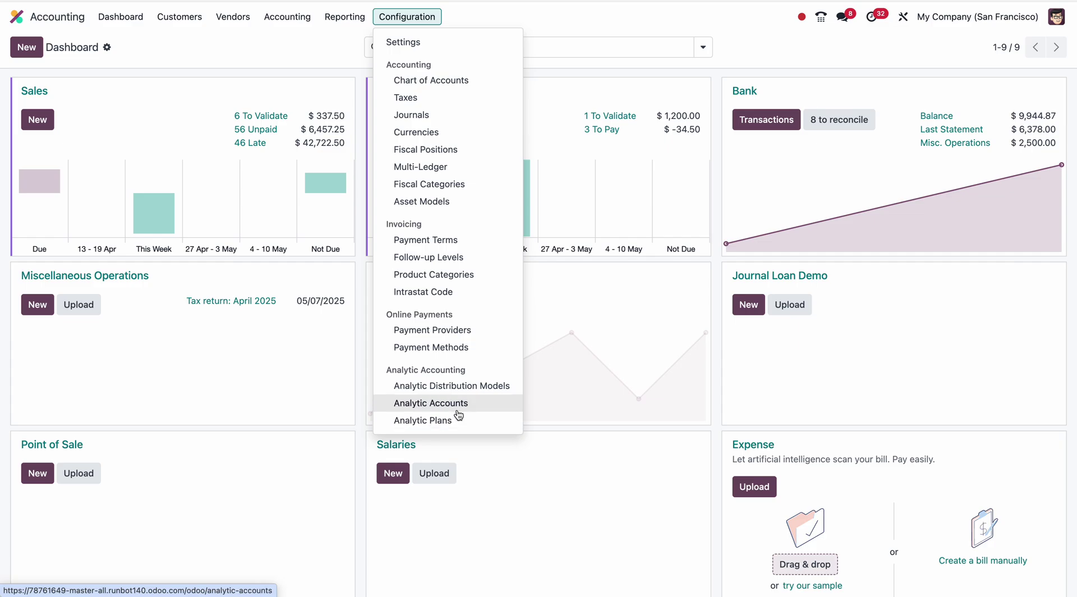
{"action": "left_click", "coordinate": [443, 418]}
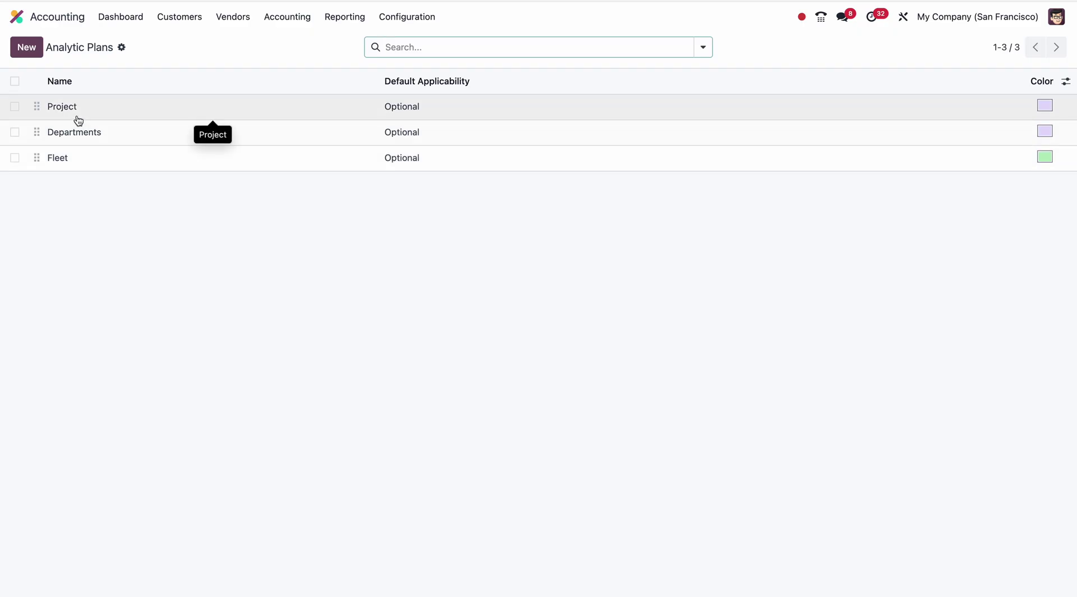
{"action": "left_click", "coordinate": [26, 47]}
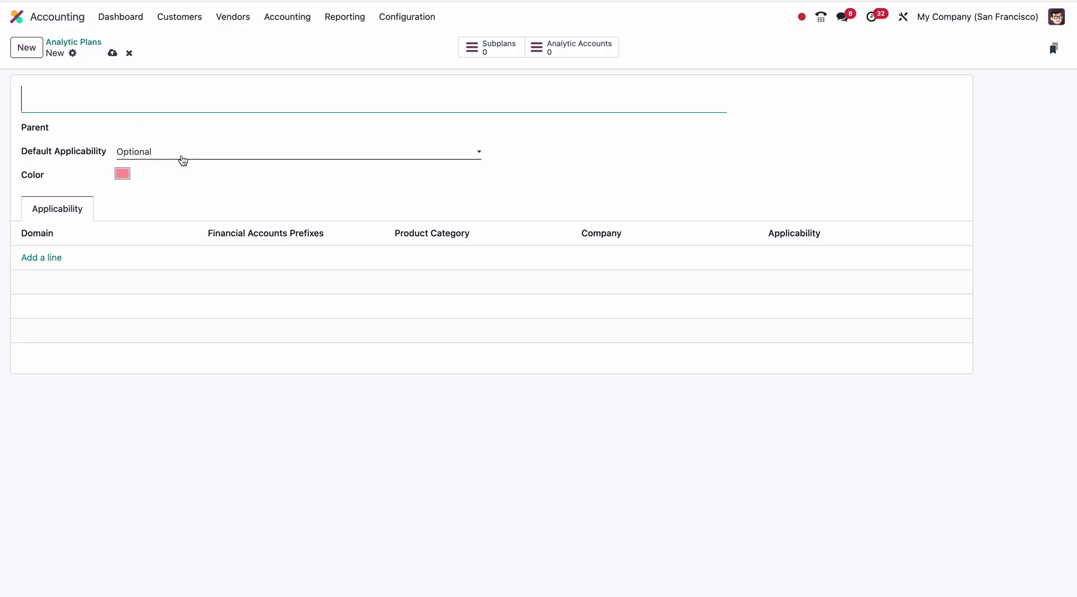
{"action": "left_click", "coordinate": [183, 160]}
{"action": "left_click", "coordinate": [87, 177]}
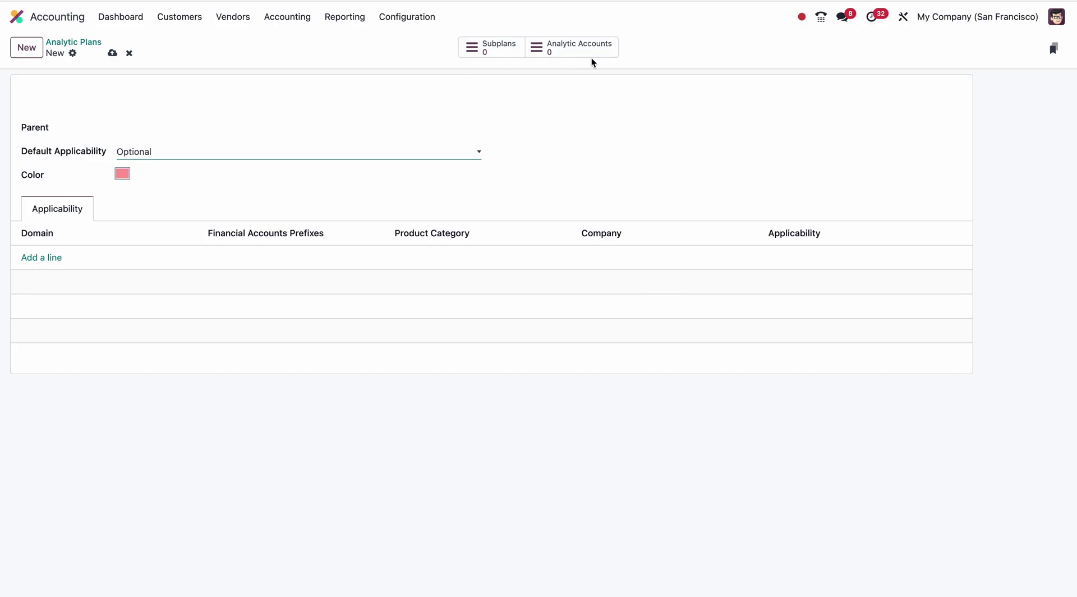
Discard the unsaved new plan and list the Project plan's analytic accounts.
{"action": "left_click", "coordinate": [129, 52]}
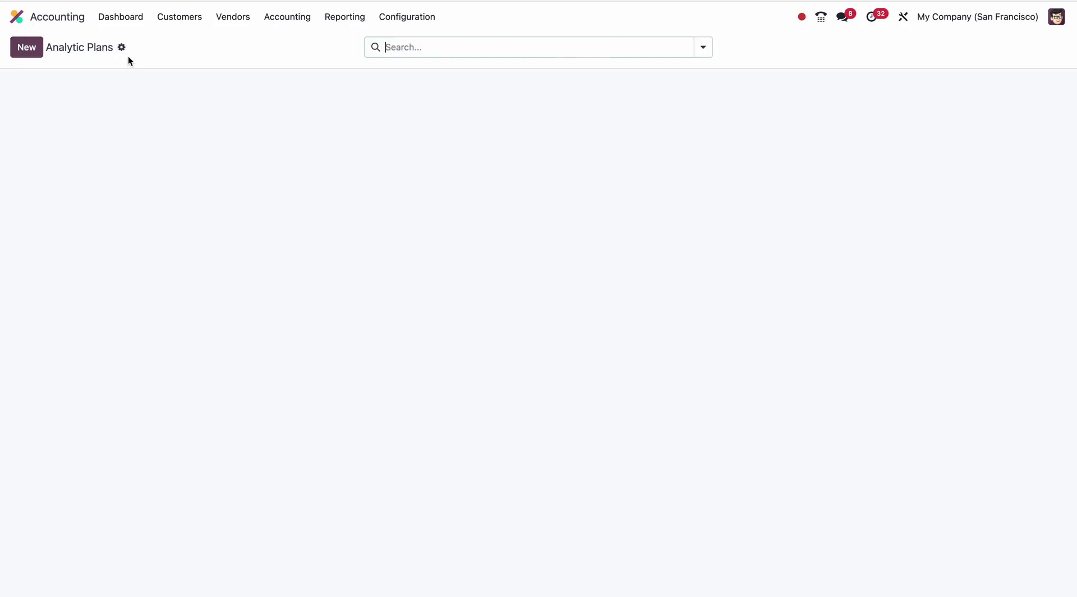
{"action": "left_click", "coordinate": [117, 115]}
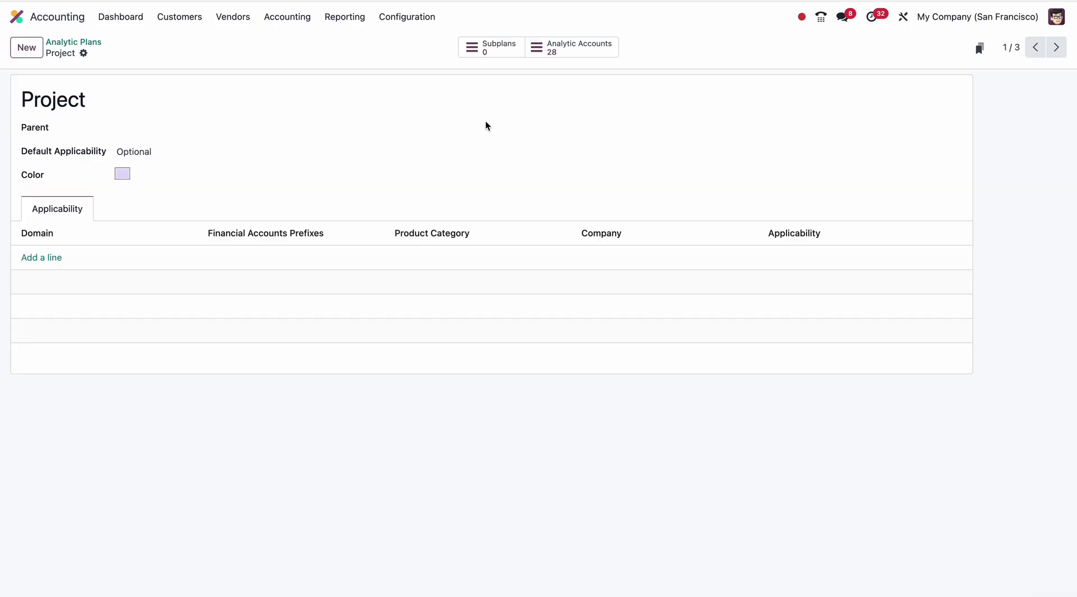
{"action": "left_click", "coordinate": [588, 55]}
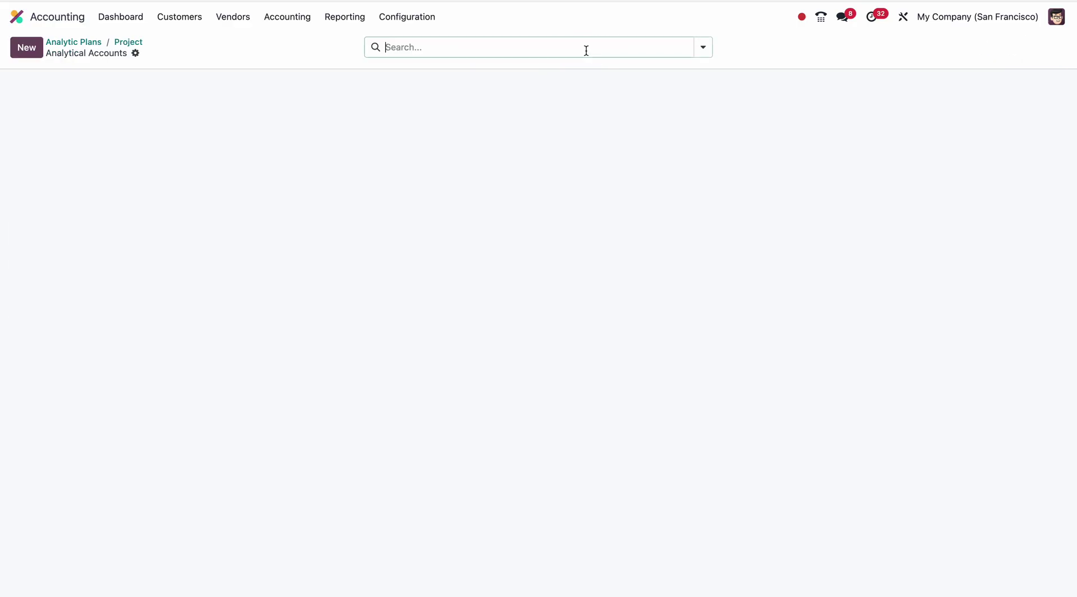
{"action": "scroll", "coordinate": [313, 364], "scroll_direction": "down", "scroll_amount": 4}
{"action": "scroll", "coordinate": [313, 365], "scroll_direction": "up", "scroll_amount": 4}
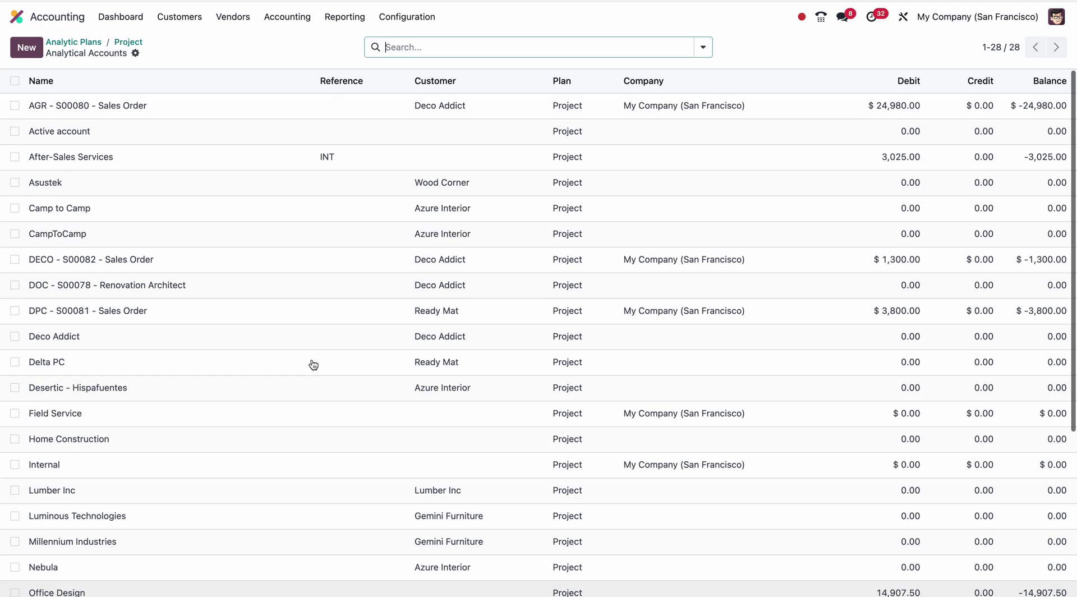
Create and save the analytic accounts Project ABC and Project XYZ, then return to the list.
{"action": "left_click", "coordinate": [26, 47]}
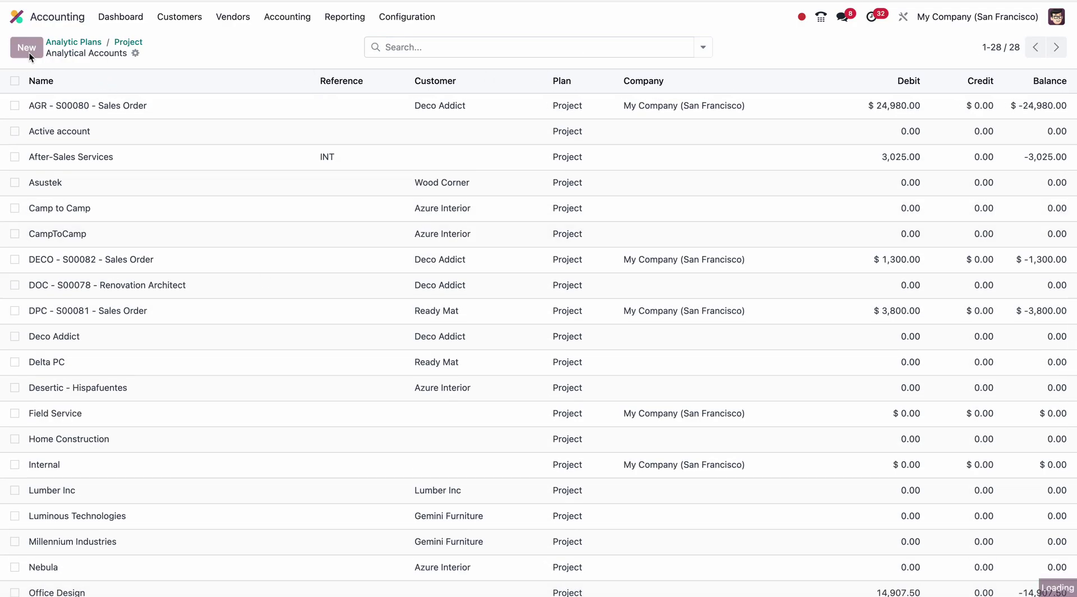
{"action": "type", "text": "Projec"}
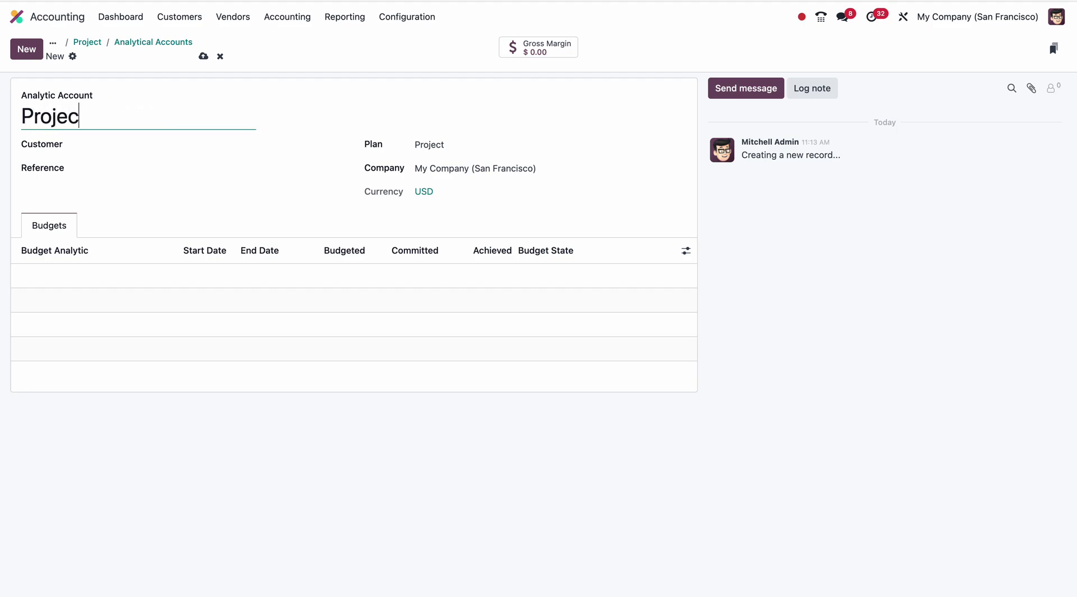
{"action": "type", "text": "t ABC"}
{"action": "left_click", "coordinate": [202, 58]}
{"action": "left_click", "coordinate": [29, 51]}
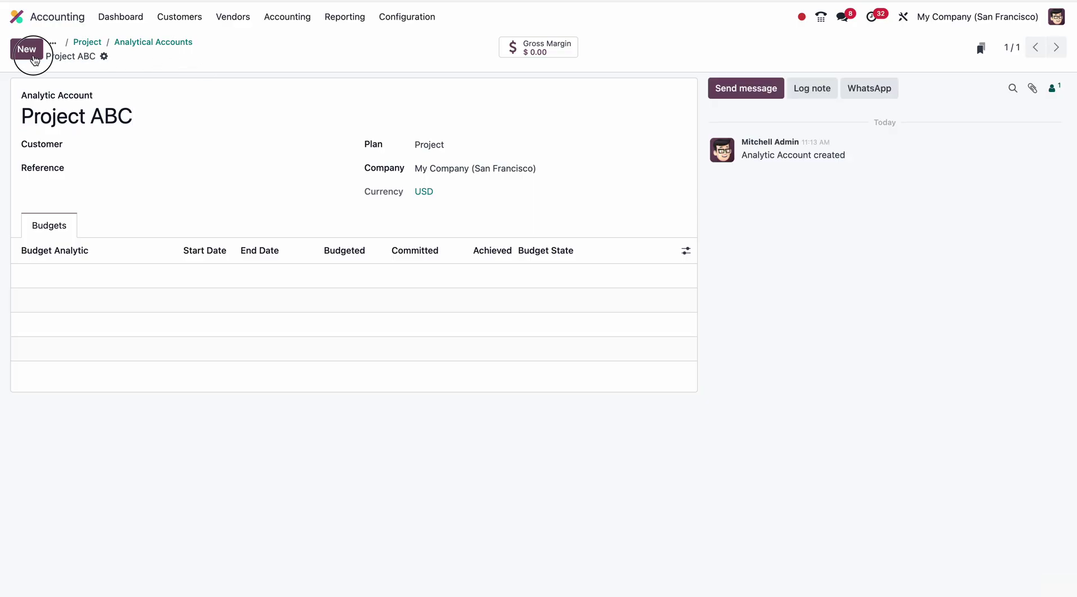
{"action": "type", "text": "Projec"}
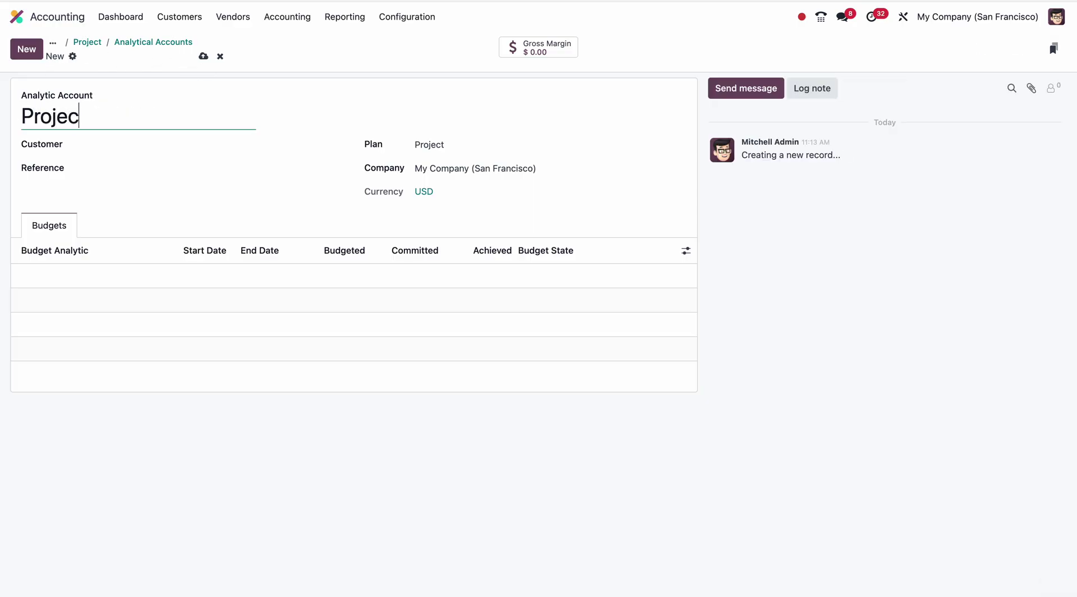
{"action": "type", "text": "t XYZ"}
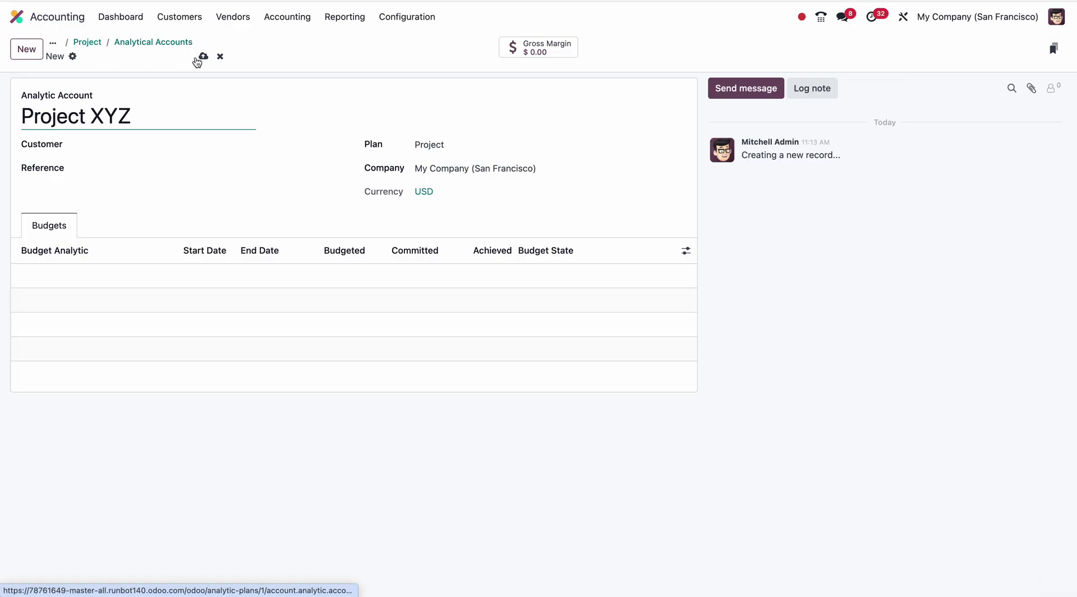
{"action": "left_click", "coordinate": [202, 57]}
{"action": "left_click", "coordinate": [154, 42]}
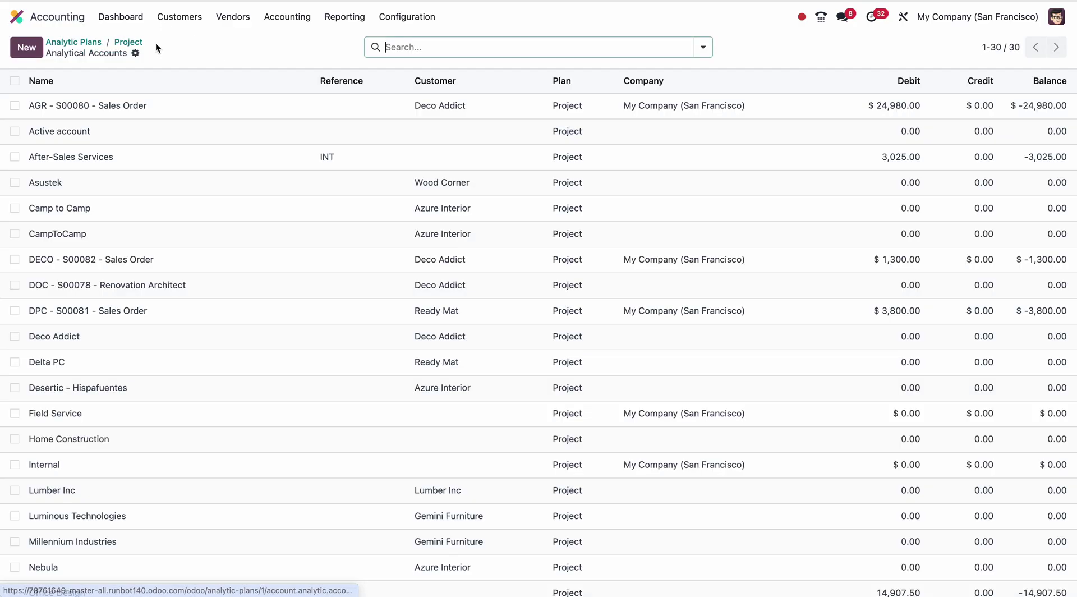
Go back to the analytic plans and list the Departments plan's analytic accounts.
{"action": "left_click", "coordinate": [122, 40]}
{"action": "left_click", "coordinate": [82, 42]}
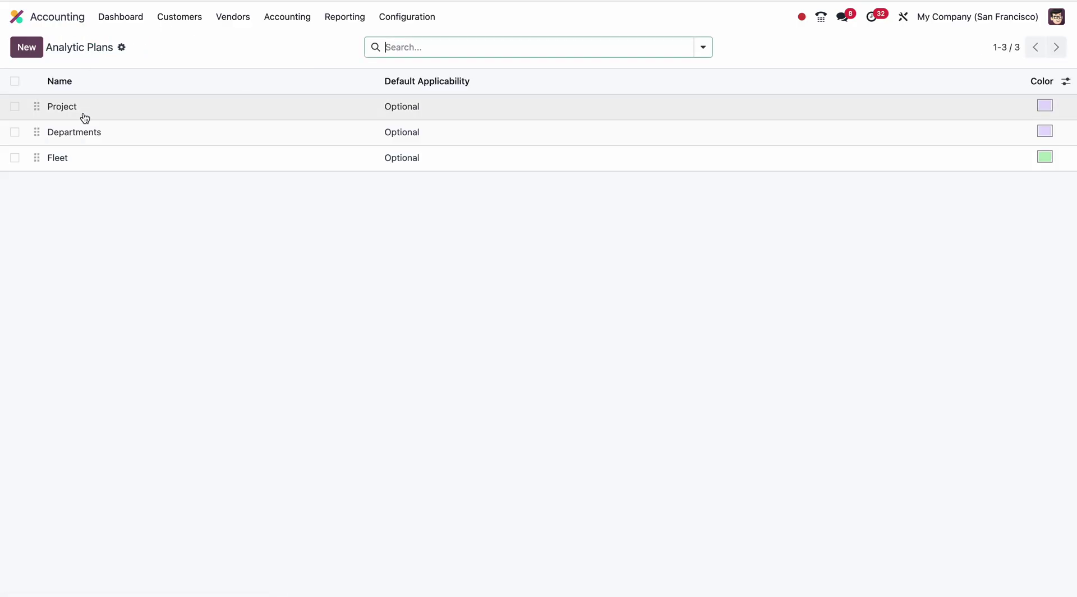
{"action": "left_click", "coordinate": [83, 126]}
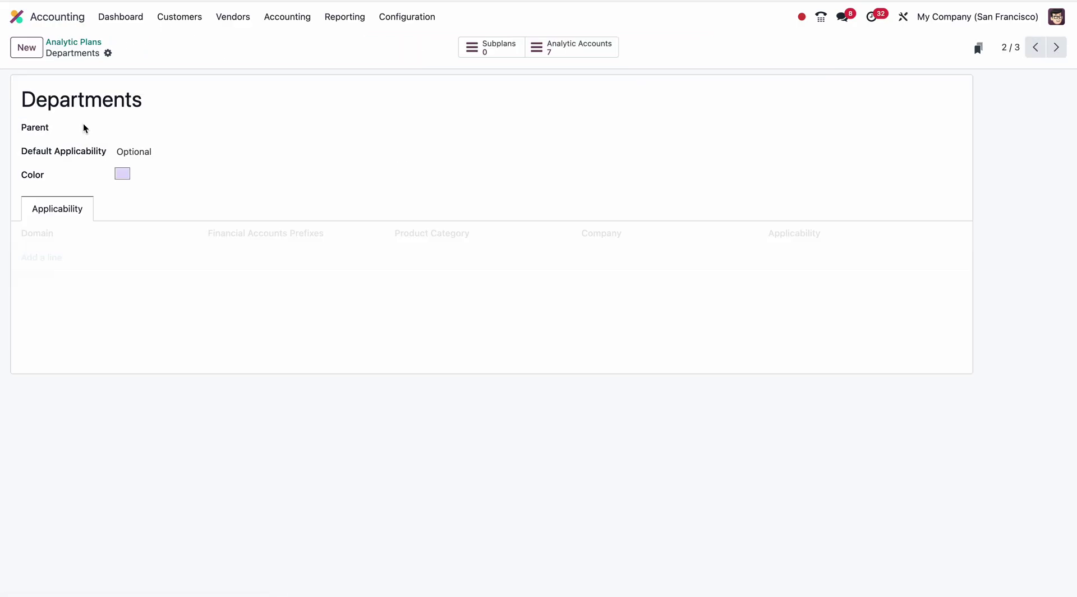
{"action": "left_click", "coordinate": [600, 48]}
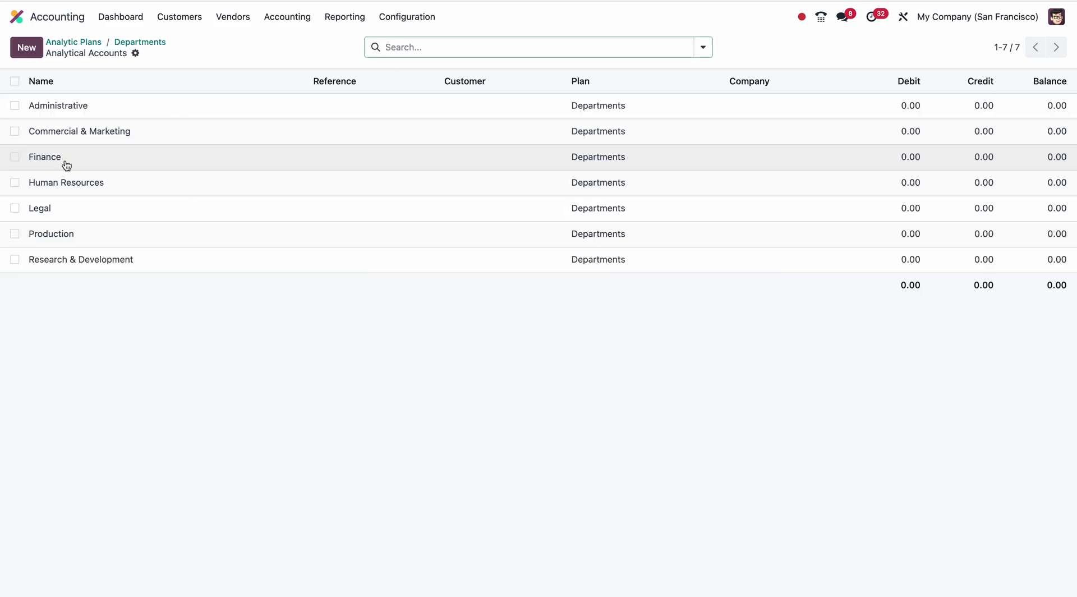
Rename the Administrative account to Administration and save it.
{"action": "left_click", "coordinate": [103, 115]}
{"action": "left_click", "coordinate": [126, 119]}
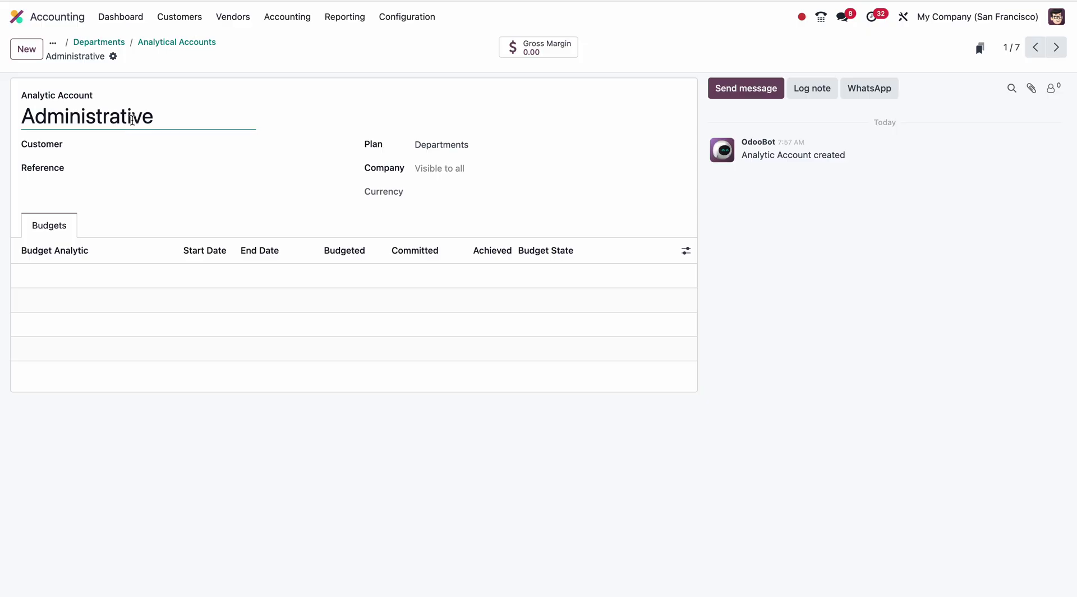
{"action": "left_click_drag", "start_coordinate": [132, 119], "coordinate": [197, 120]}
{"action": "type", "text": "on"}
{"action": "left_click", "coordinate": [227, 57]}
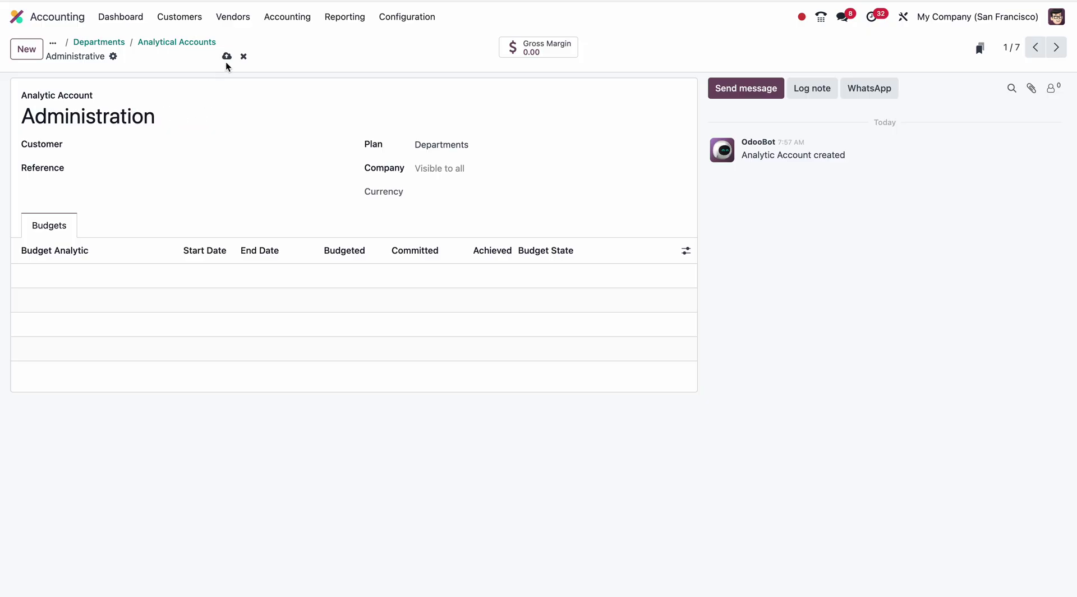
Look at the Human Resources account, then return to the Departments plan.
{"action": "left_click", "coordinate": [193, 44]}
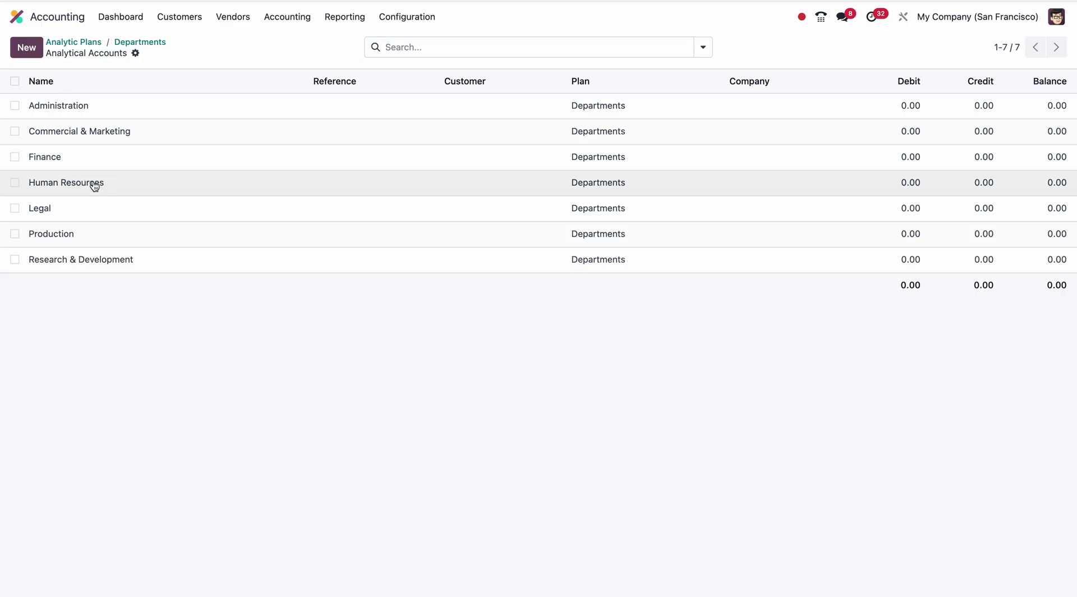
{"action": "left_click", "coordinate": [93, 183]}
{"action": "left_click", "coordinate": [168, 42]}
{"action": "left_click", "coordinate": [119, 42]}
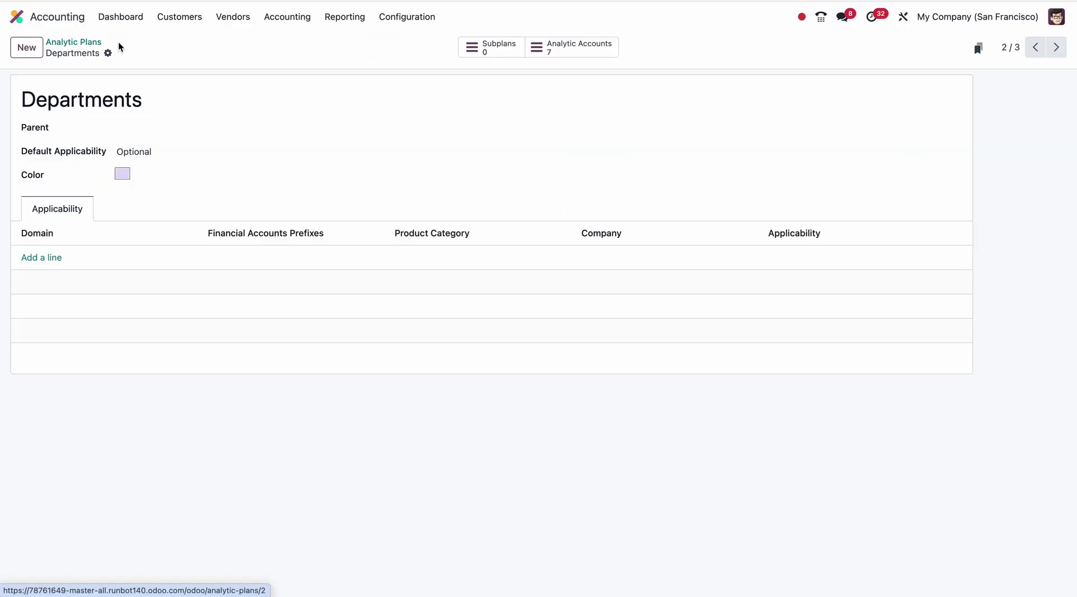
Open the Fleet plan and list its analytic accounts.
{"action": "left_click", "coordinate": [92, 41]}
{"action": "left_click", "coordinate": [104, 158]}
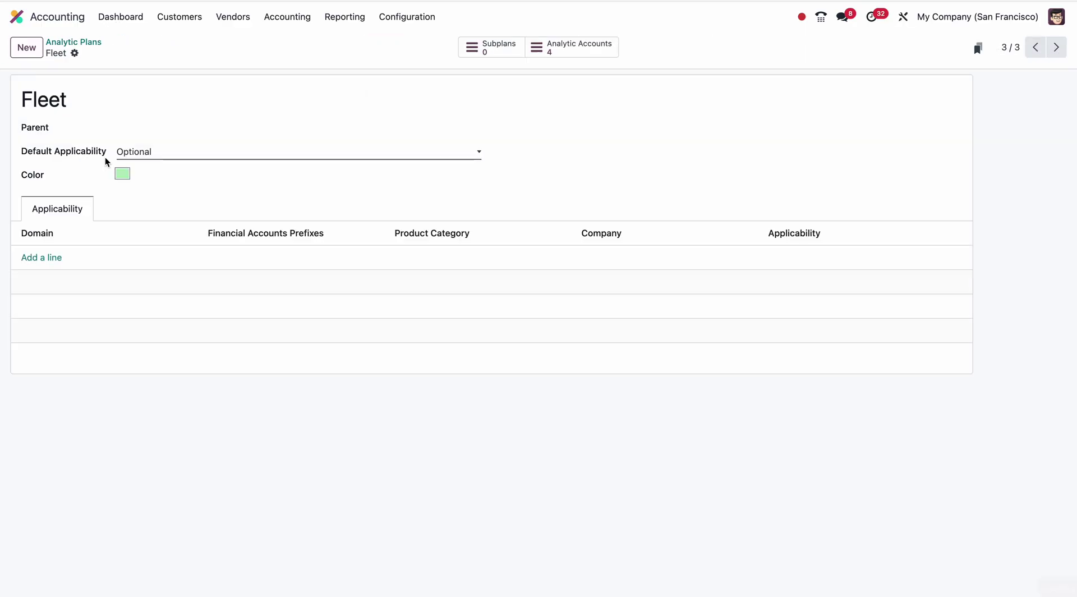
{"action": "left_click", "coordinate": [579, 56]}
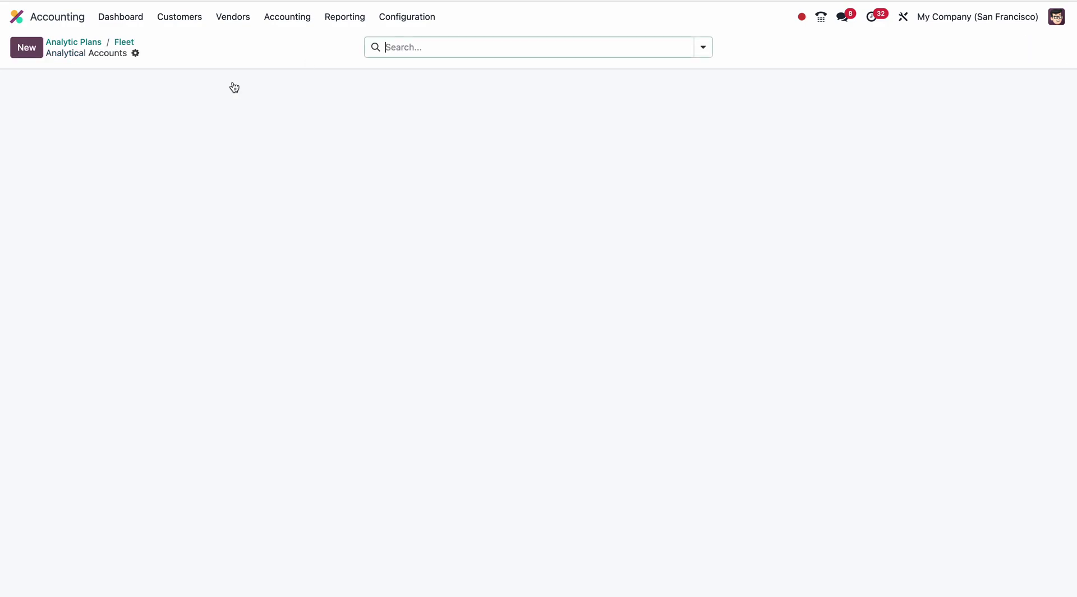
Create and save Fleet analytic accounts BMW 123 and Audi 900, then return to the list.
{"action": "left_click", "coordinate": [26, 47]}
{"action": "type", "text": "BMW 123"}
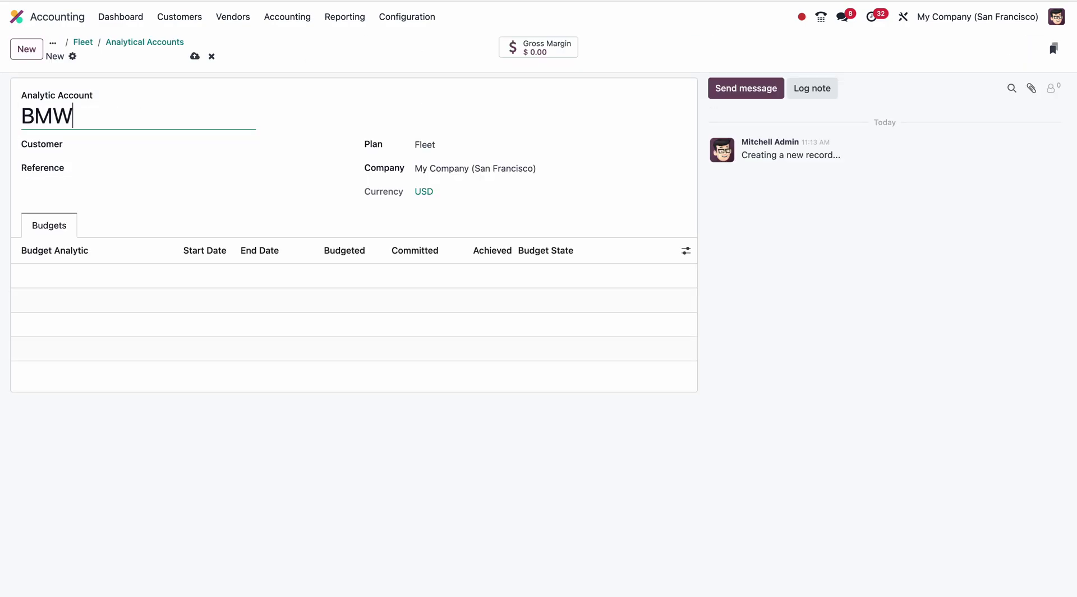
{"action": "left_click", "coordinate": [195, 56]}
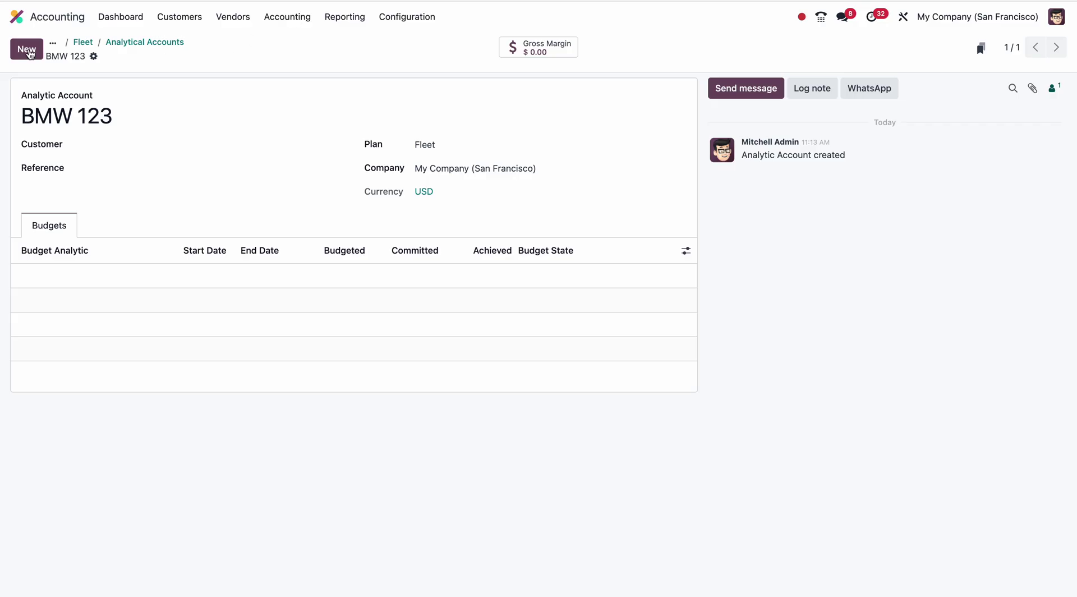
{"action": "left_click", "coordinate": [28, 50]}
{"action": "type", "text": "A"}
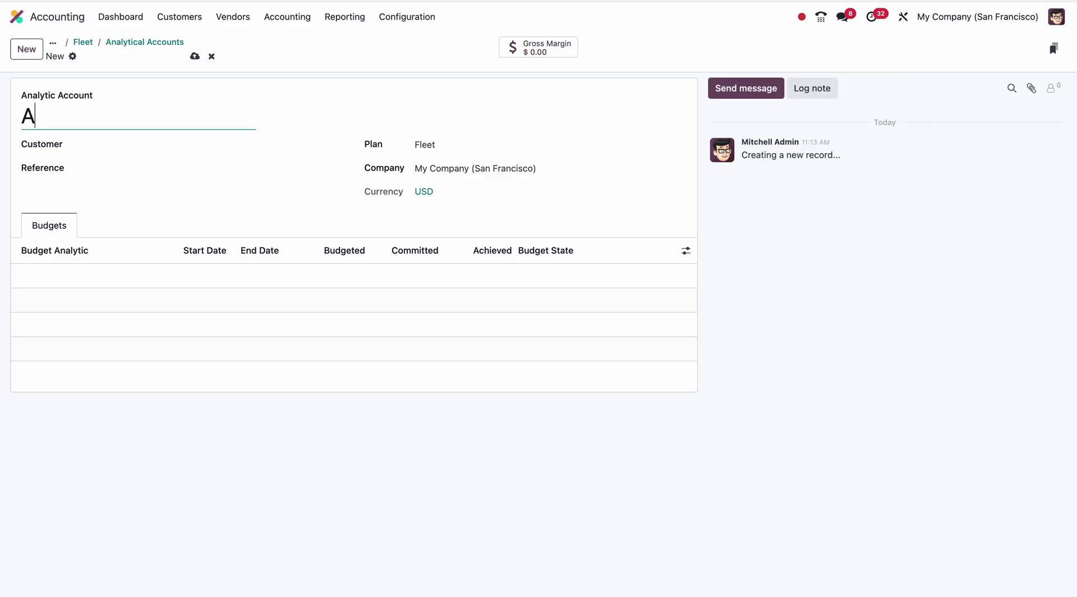
{"action": "type", "text": "udi 900"}
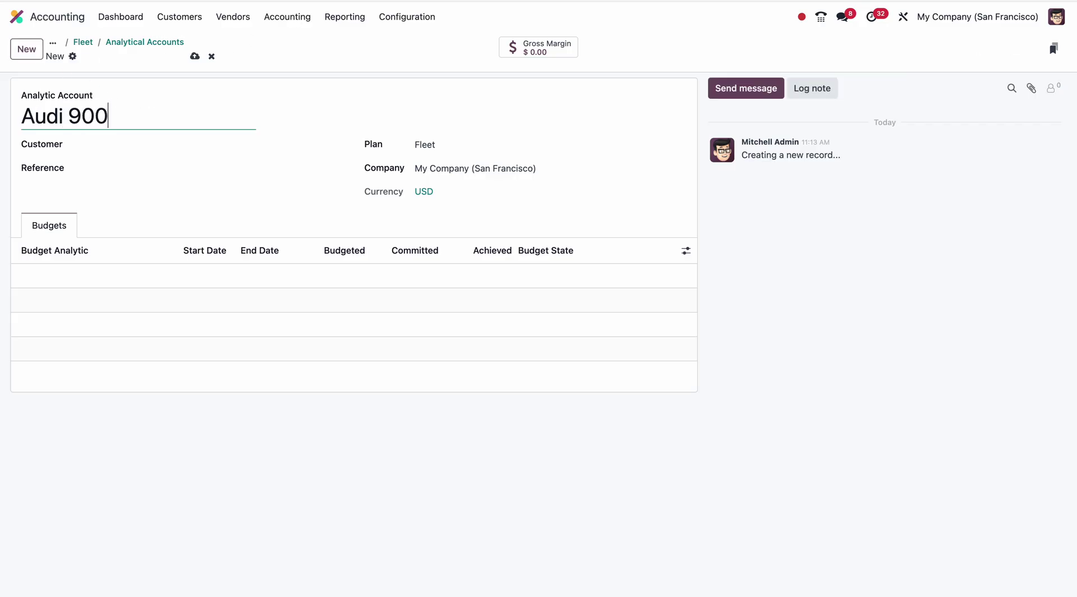
{"action": "left_click", "coordinate": [195, 56]}
{"action": "left_click", "coordinate": [161, 42]}
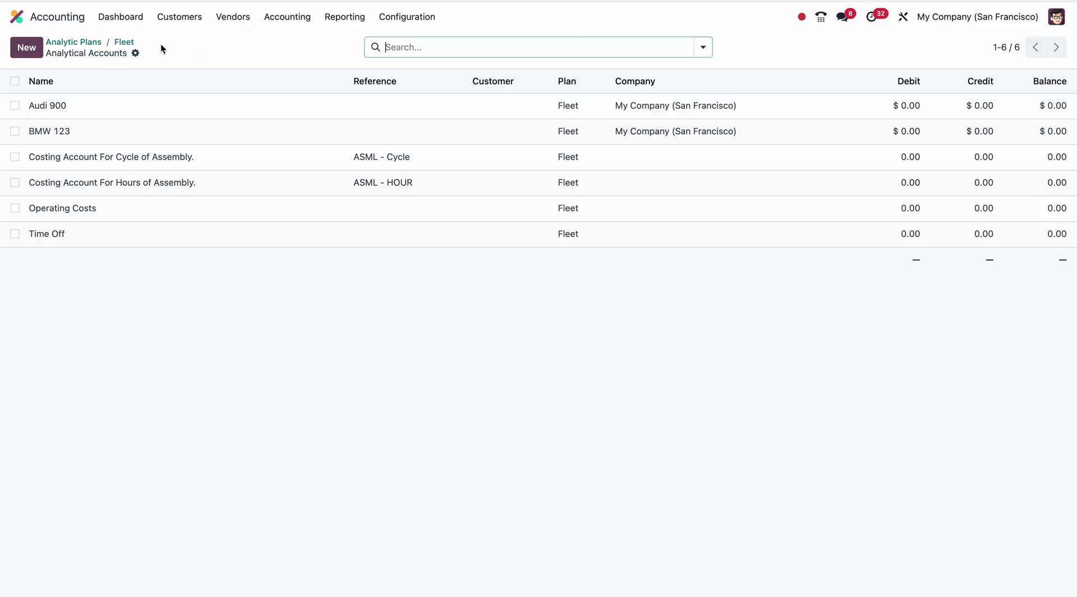
Return to the Fleet plan, now counting six accounts, and open the Vendors menu.
{"action": "left_click", "coordinate": [124, 42]}
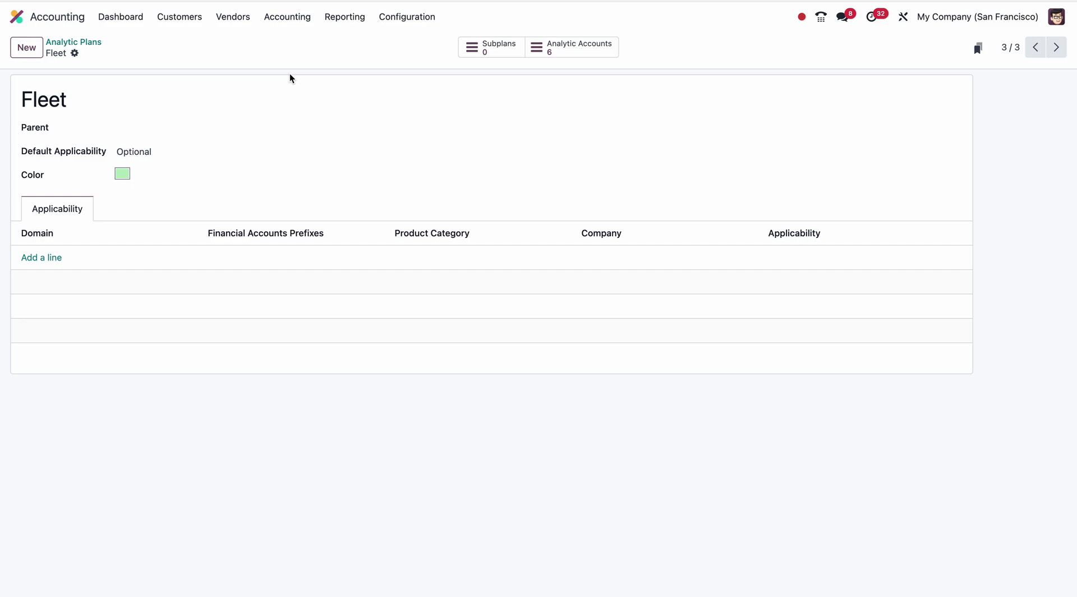
{"action": "left_click", "coordinate": [240, 19]}
Start a new vendor bill from Azure Interior.
{"action": "left_click", "coordinate": [239, 41]}
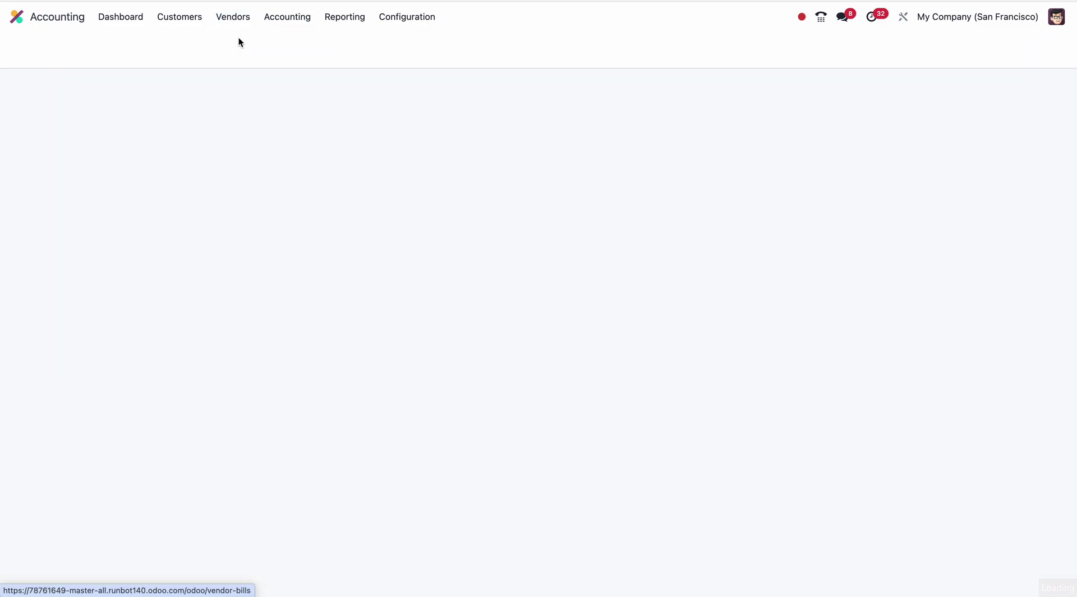
{"action": "left_click", "coordinate": [36, 57]}
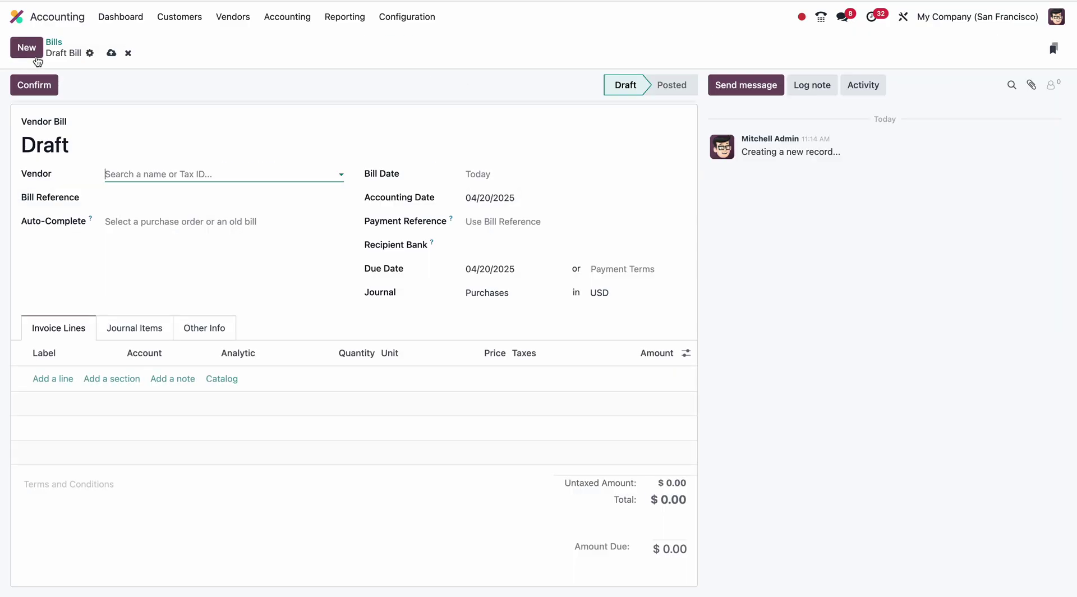
{"action": "left_click", "coordinate": [149, 173]}
{"action": "left_click", "coordinate": [140, 192]}
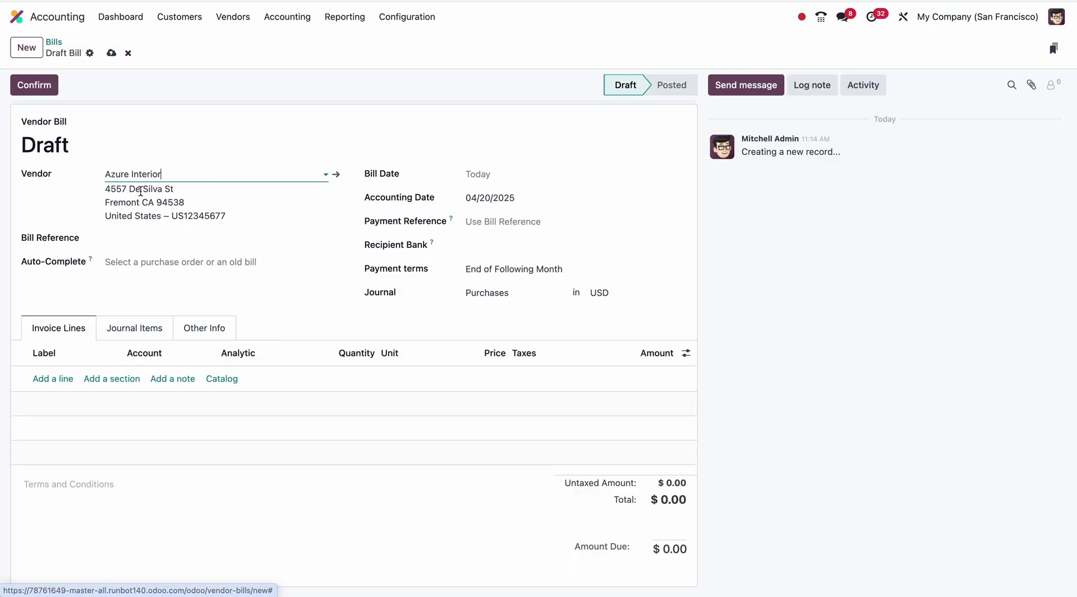
Add a Project Expenses line charged to Project ABC at a price of 50.00.
{"action": "left_click", "coordinate": [65, 379]}
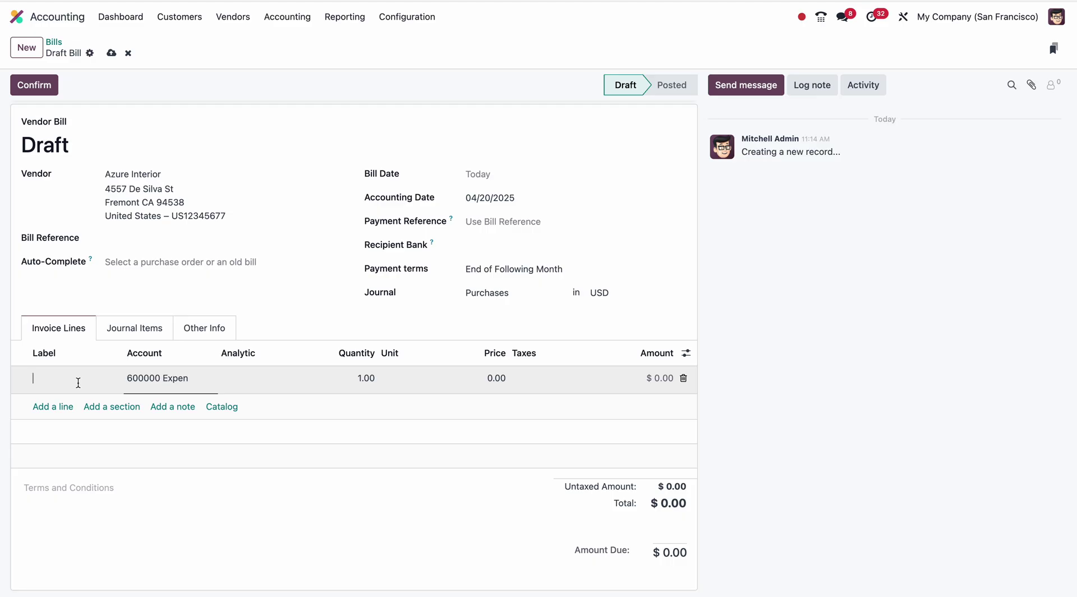
{"action": "type", "text": "Project Expenses"}
{"action": "left_click", "coordinate": [247, 385]}
{"action": "left_click", "coordinate": [115, 461]}
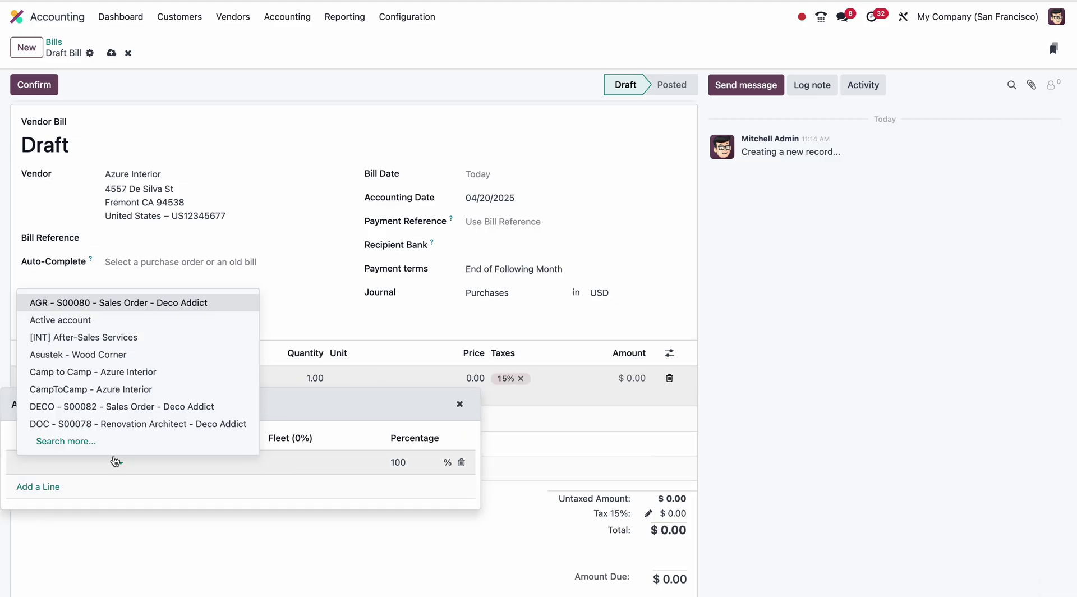
{"action": "type", "text": "projec"}
{"action": "left_click", "coordinate": [79, 409]}
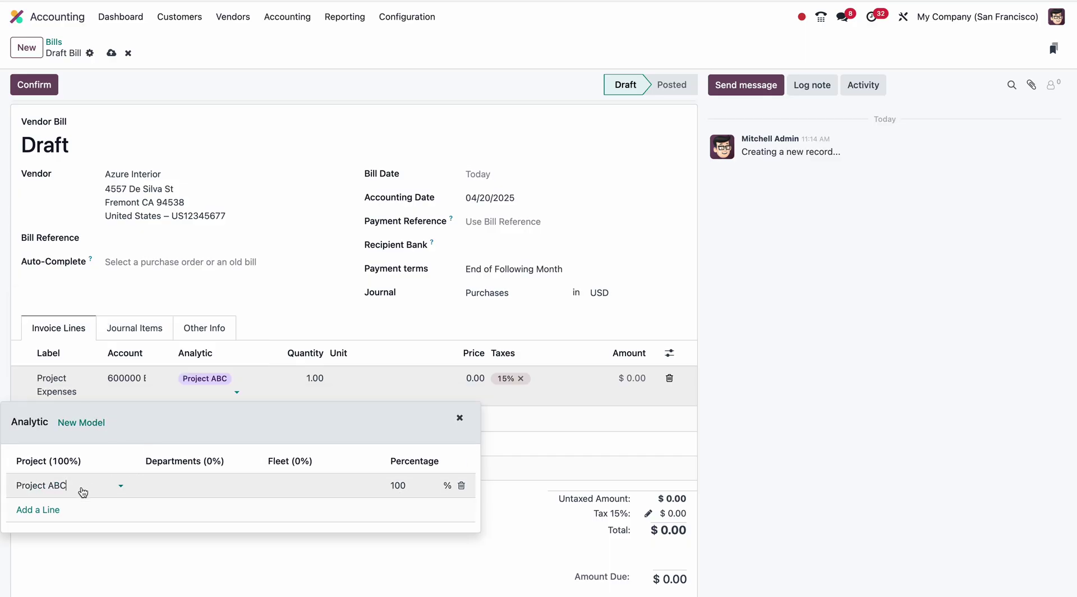
{"action": "left_click", "coordinate": [456, 390]}
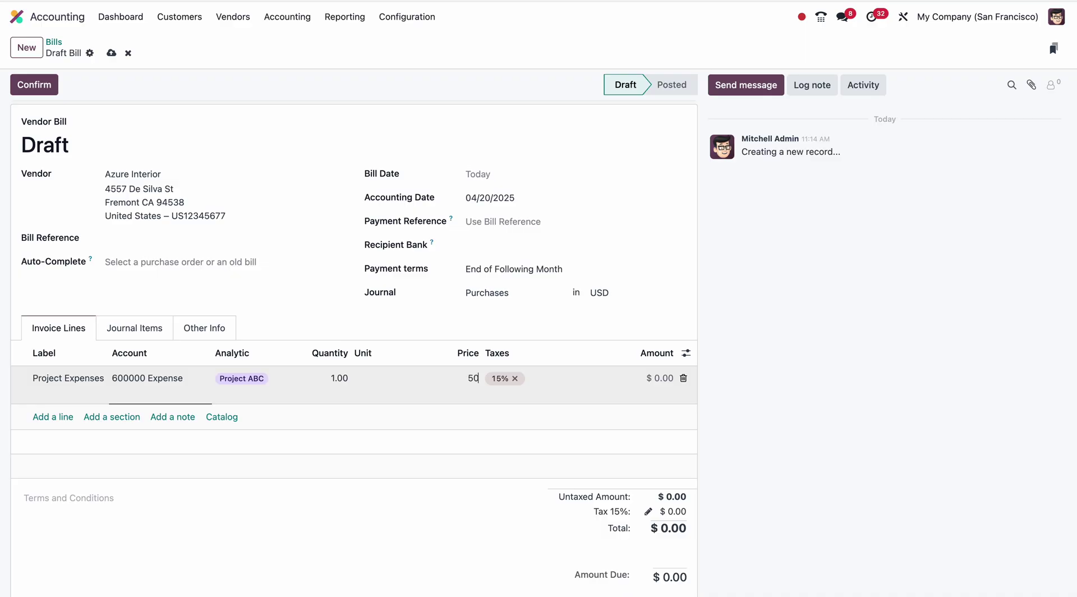
{"action": "left_click", "coordinate": [450, 518]}
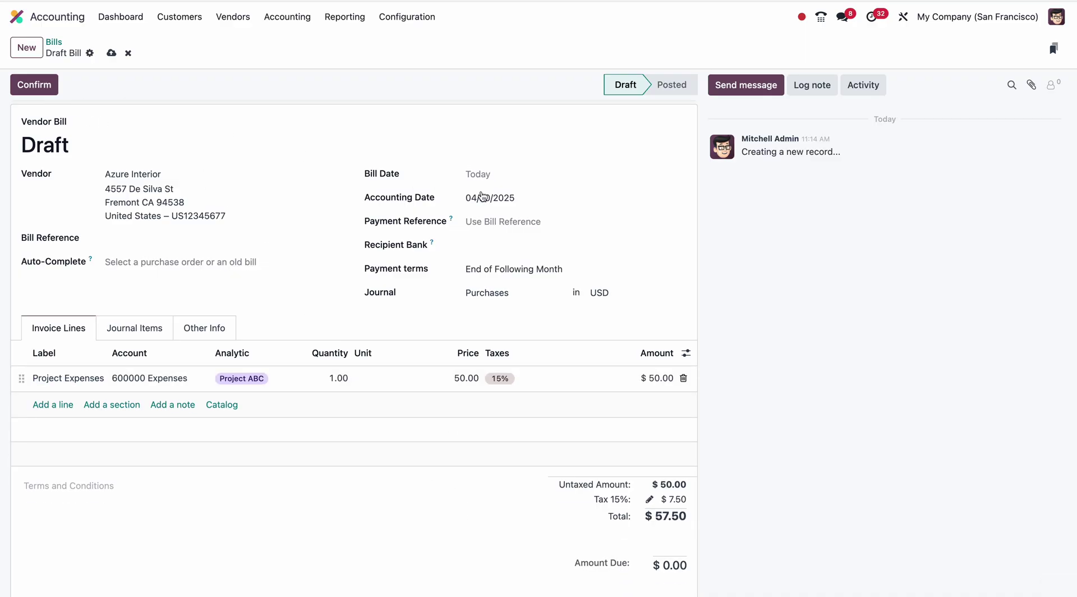
Set the bill date to 04/20/2025 and confirm the bill.
{"action": "left_click", "coordinate": [512, 176]}
{"action": "left_click", "coordinate": [501, 368]}
{"action": "left_click", "coordinate": [35, 85]}
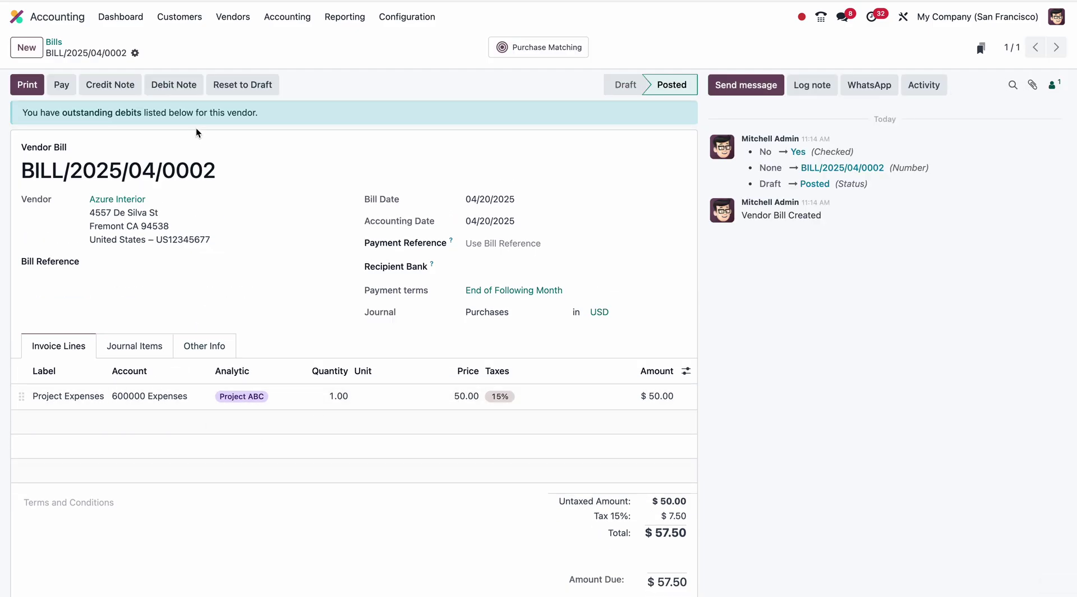
{"action": "left_click", "coordinate": [135, 54]}
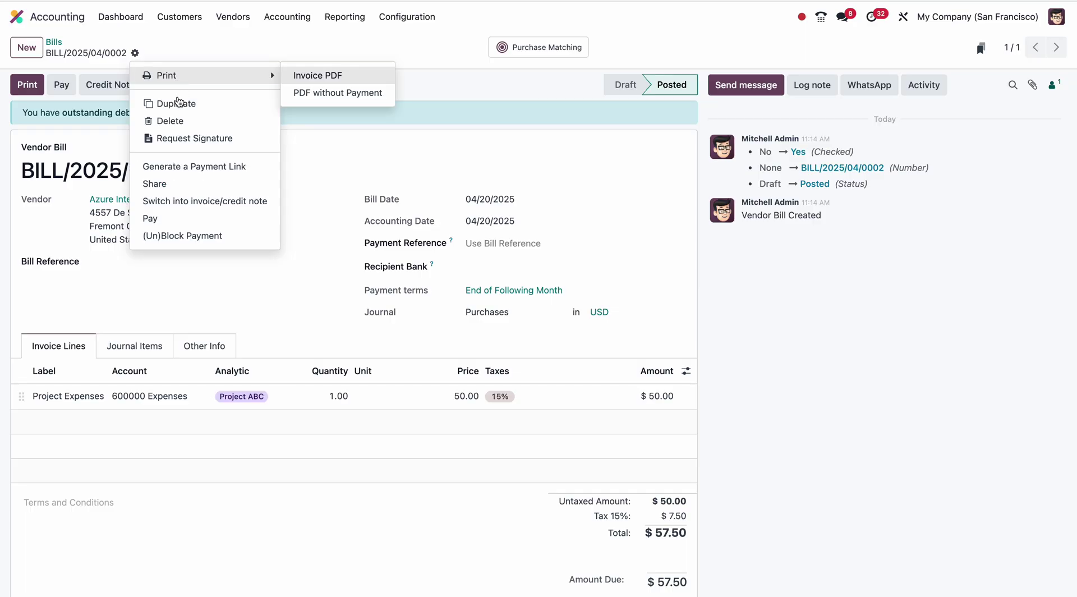
Duplicate the bill and add Project XYZ as a second analytic row on its line.
{"action": "left_click", "coordinate": [178, 103]}
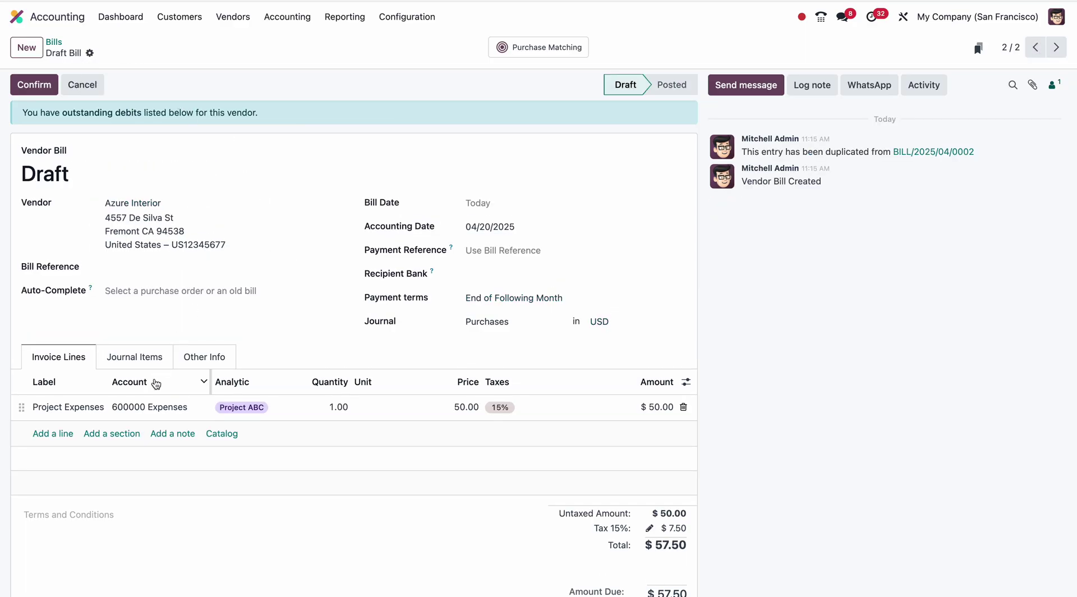
{"action": "left_click", "coordinate": [277, 415]}
{"action": "left_click", "coordinate": [254, 414]}
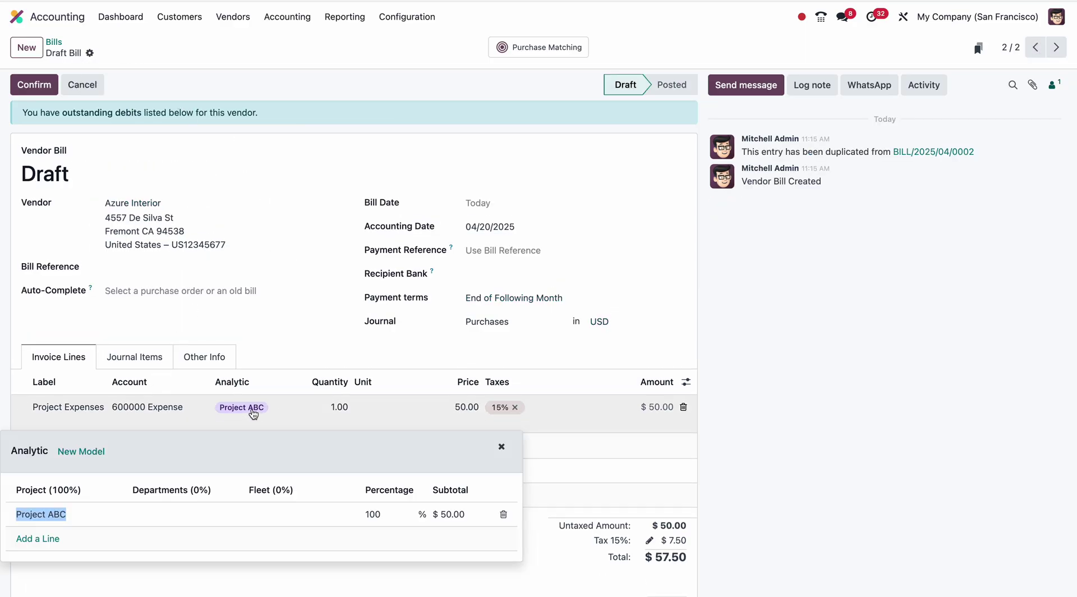
{"action": "left_click", "coordinate": [51, 540]}
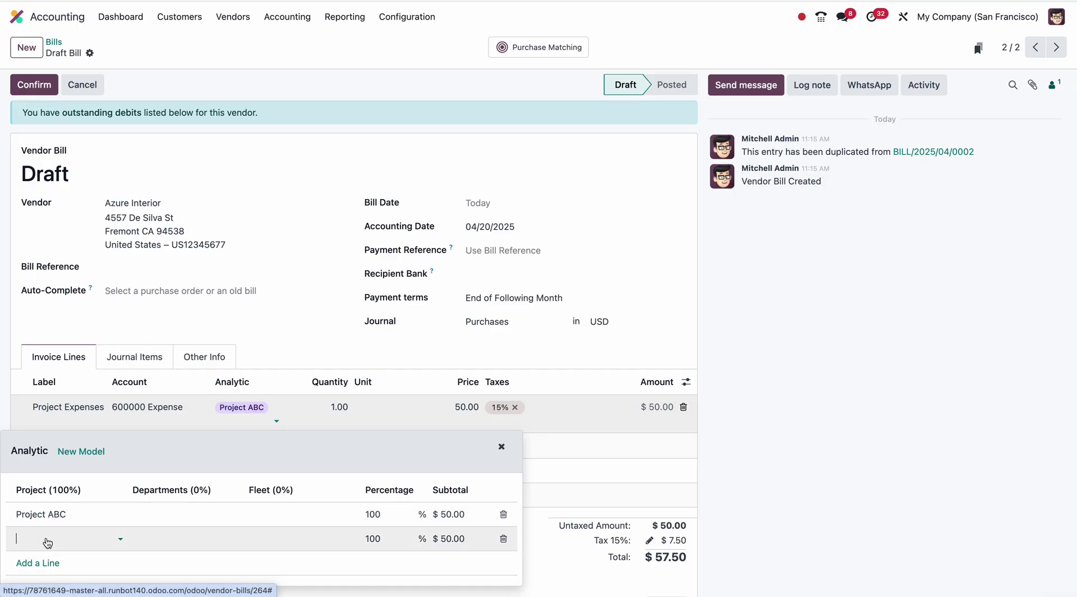
{"action": "type", "text": "projec"}
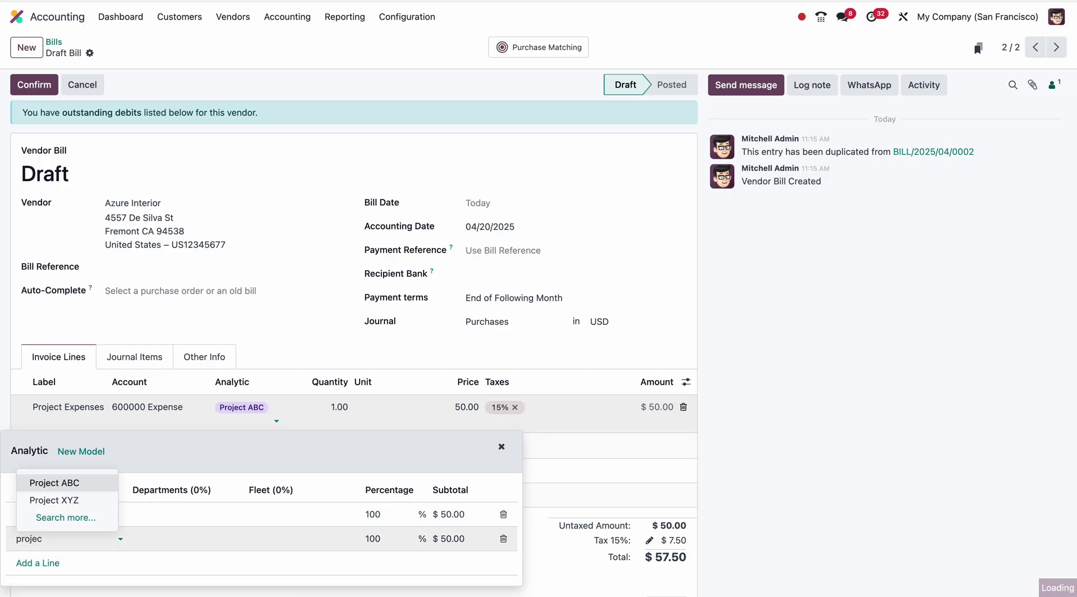
{"action": "key", "text": "Down"}
{"action": "key", "text": "Down"}
{"action": "key", "text": "Up"}
{"action": "key", "text": "Return"}
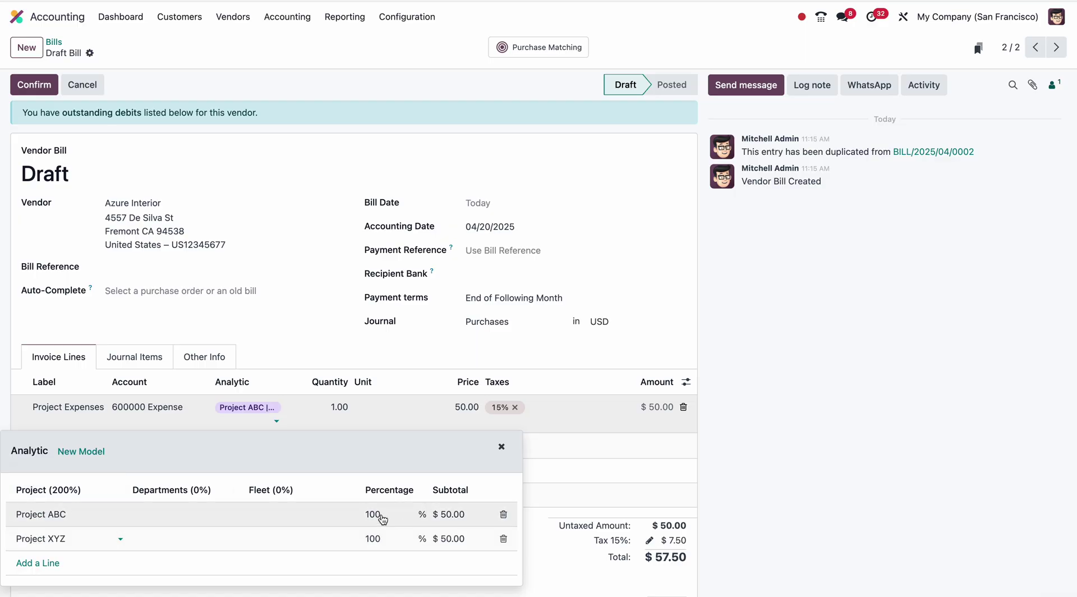
Split the line $30 to Project ABC and $20 to Project XYZ (60/40).
{"action": "left_click", "coordinate": [460, 515]}
{"action": "type", "text": "30"}
{"action": "left_click", "coordinate": [445, 539]}
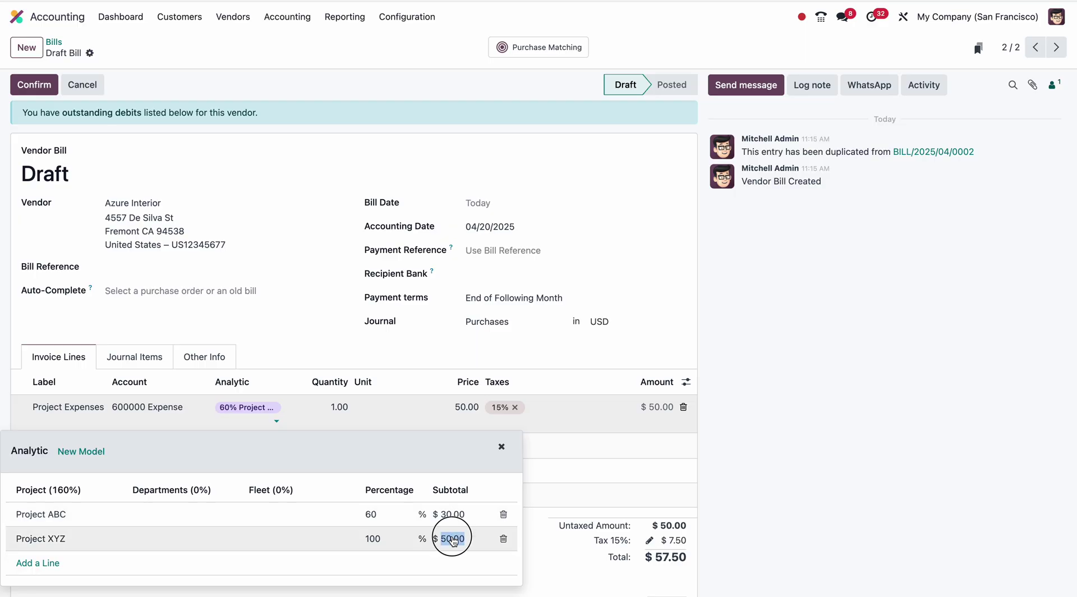
{"action": "type", "text": "20"}
{"action": "left_click", "coordinate": [441, 455]}
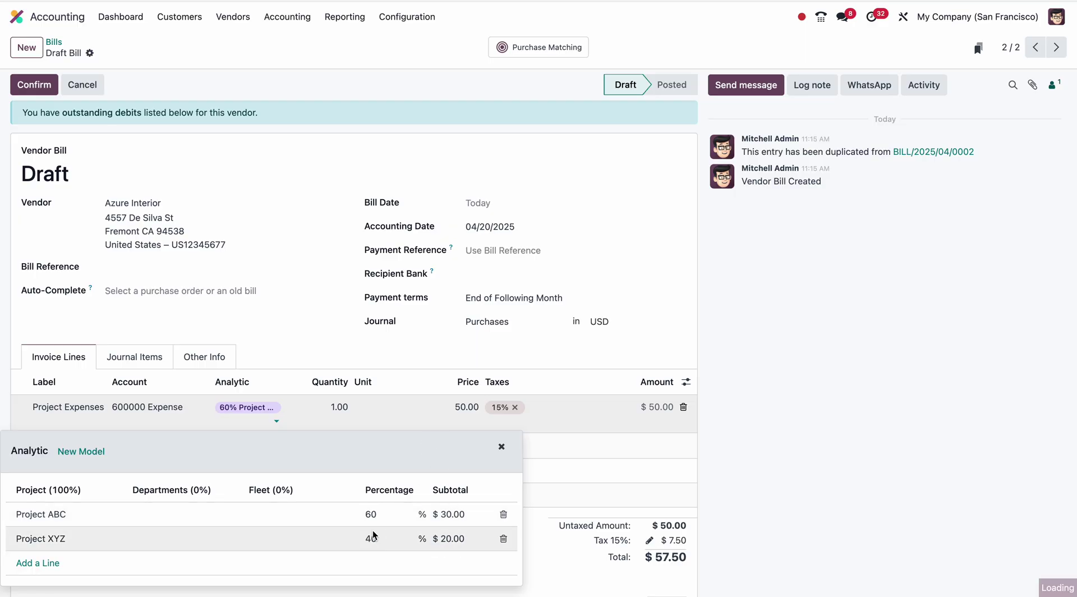
{"action": "left_click", "coordinate": [288, 334]}
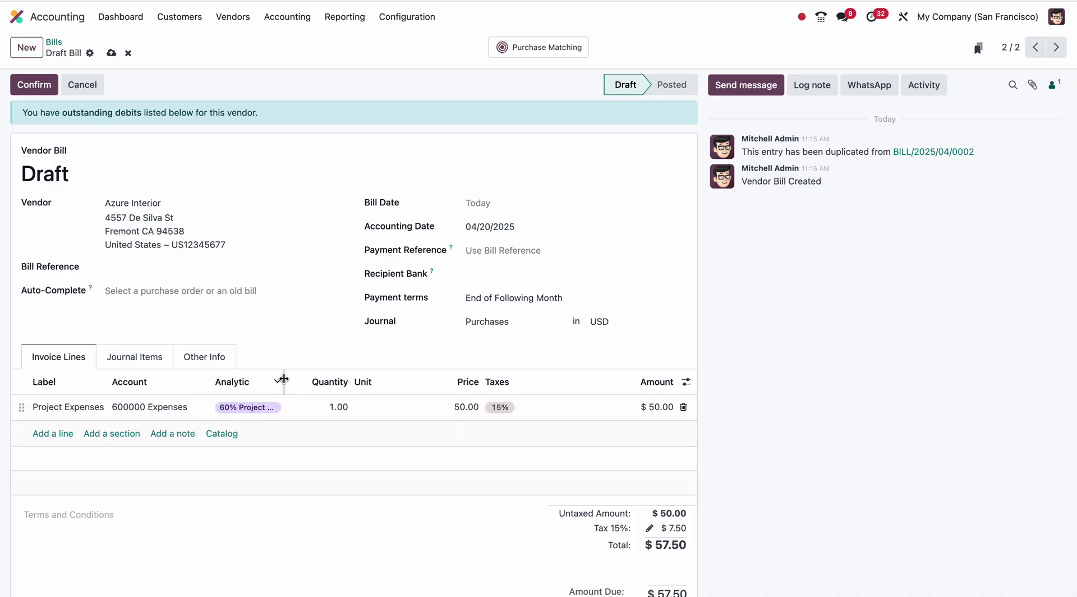
Widen the Analytic column to check the split and confirm the duplicated bill.
{"action": "right_click", "coordinate": [285, 362]}
{"action": "left_click", "coordinate": [296, 257]}
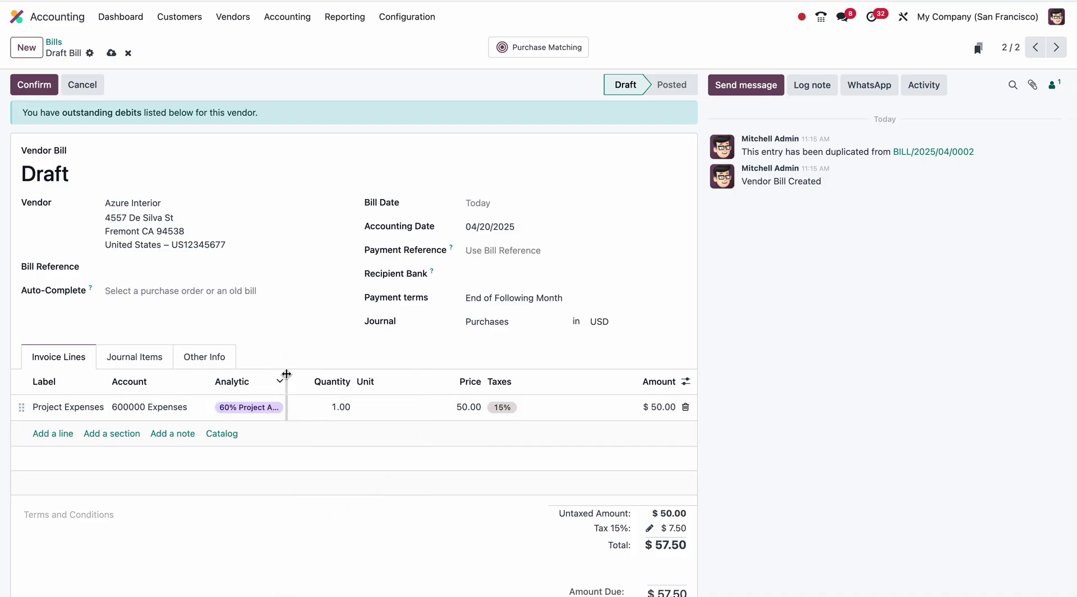
{"action": "left_click_drag", "start_coordinate": [284, 374], "coordinate": [339, 341]}
{"action": "left_click", "coordinate": [37, 86]}
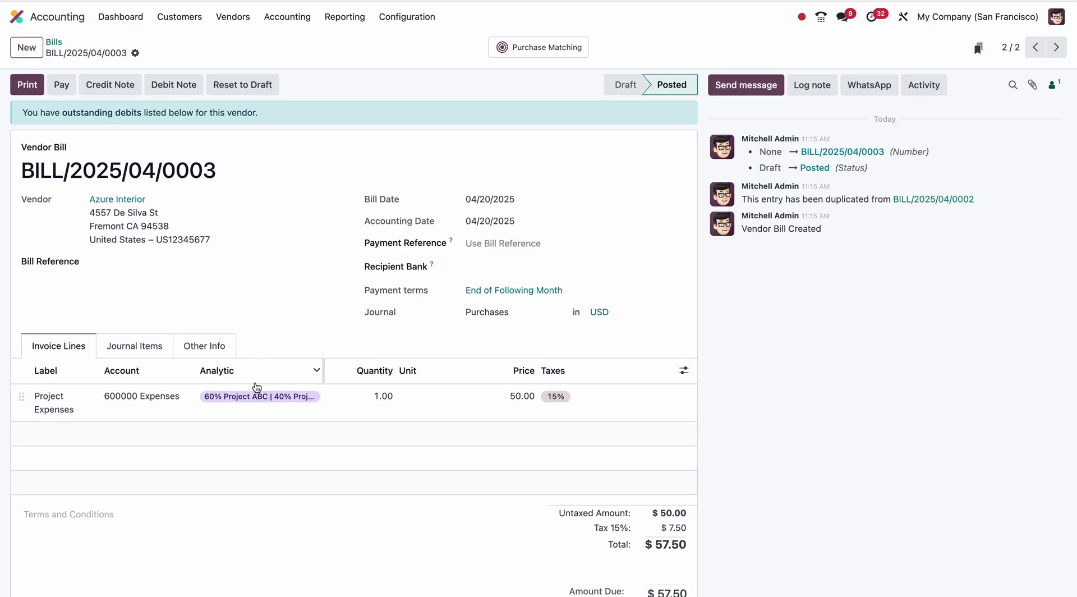
Filter the analytic accounts list by the name 'project'.
{"action": "left_click", "coordinate": [407, 16]}
{"action": "left_click", "coordinate": [446, 404]}
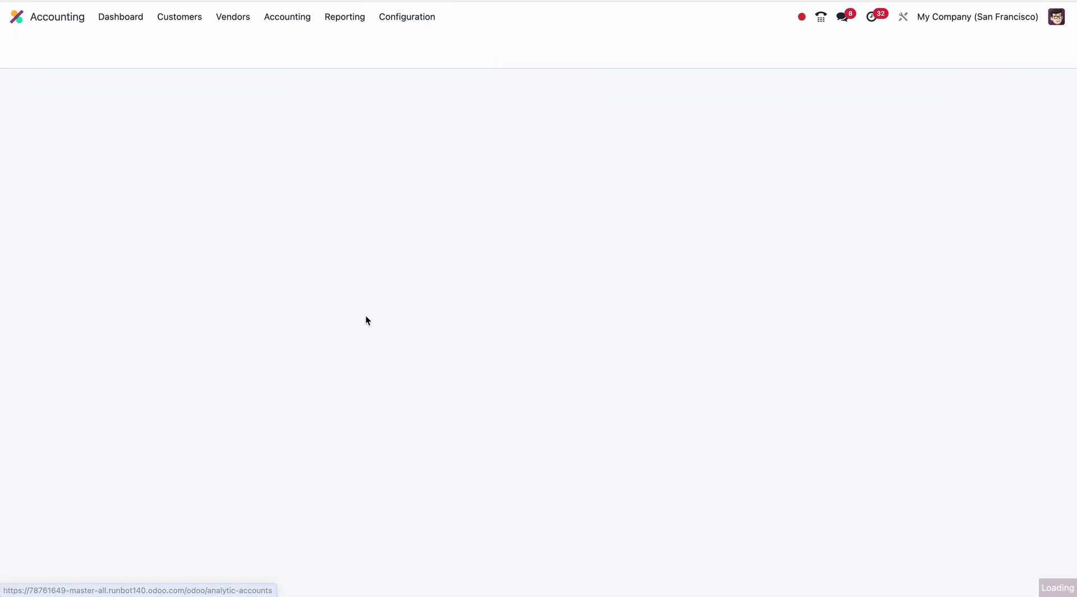
{"action": "type", "text": "project"}
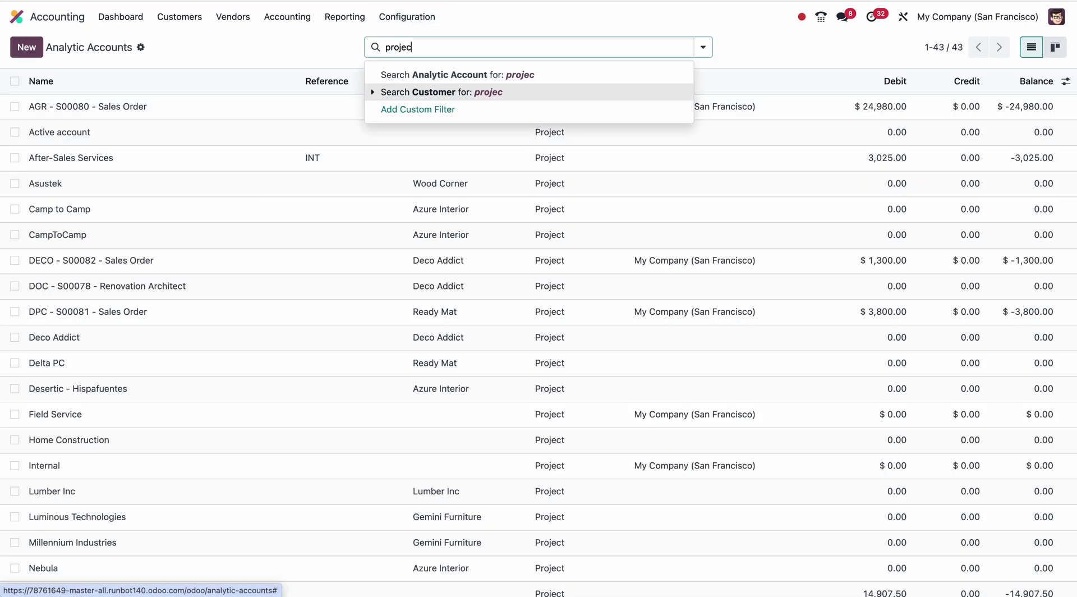
{"action": "key", "text": "Return"}
{"action": "type", "text": "project"}
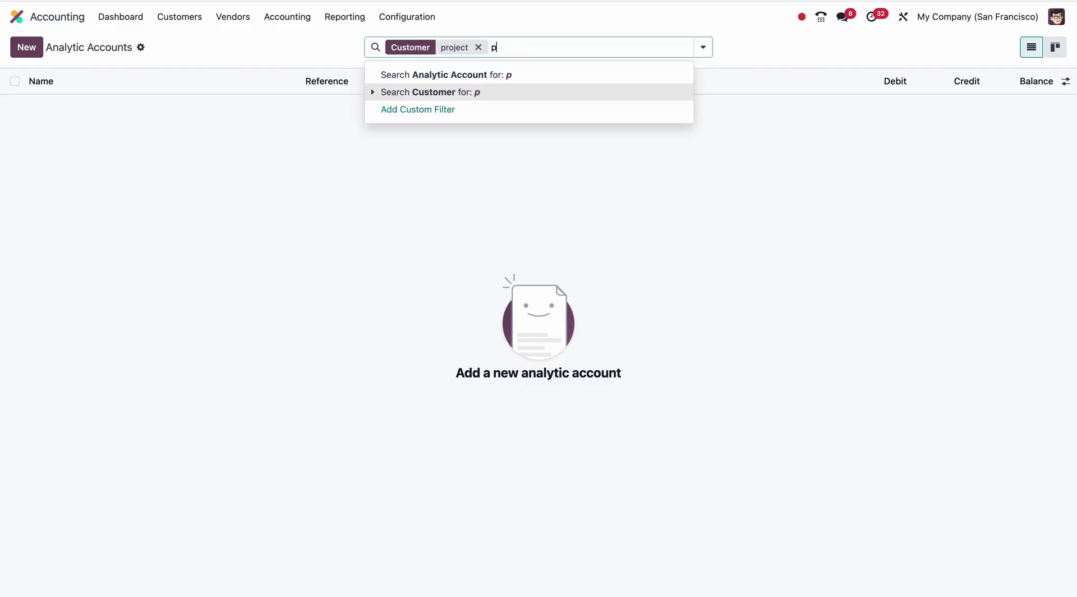
{"action": "key", "text": "Escape"}
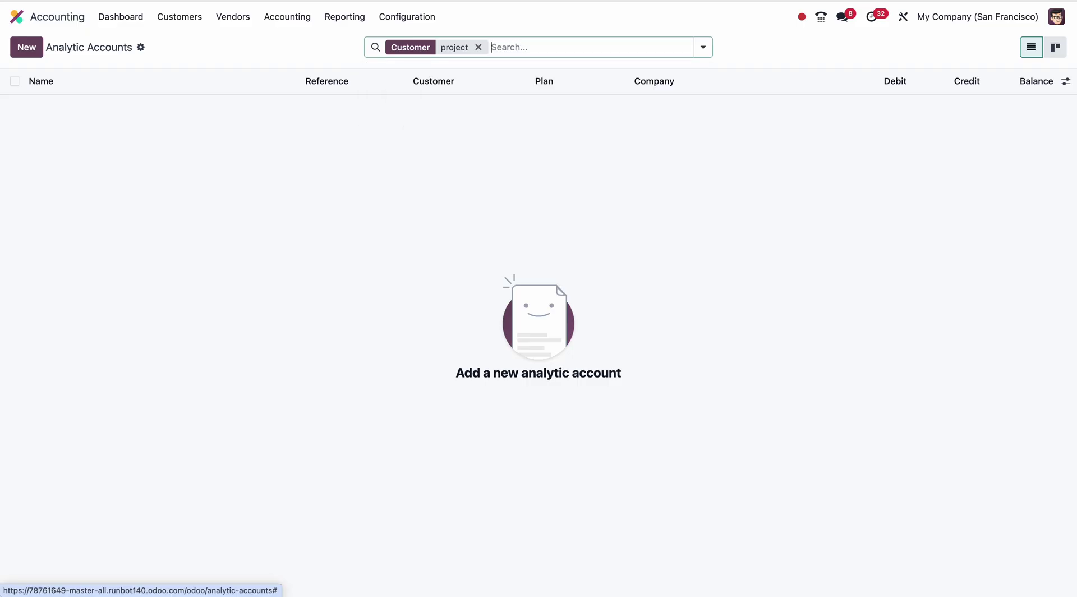
{"action": "left_click", "coordinate": [478, 47]}
{"action": "type", "text": "project"}
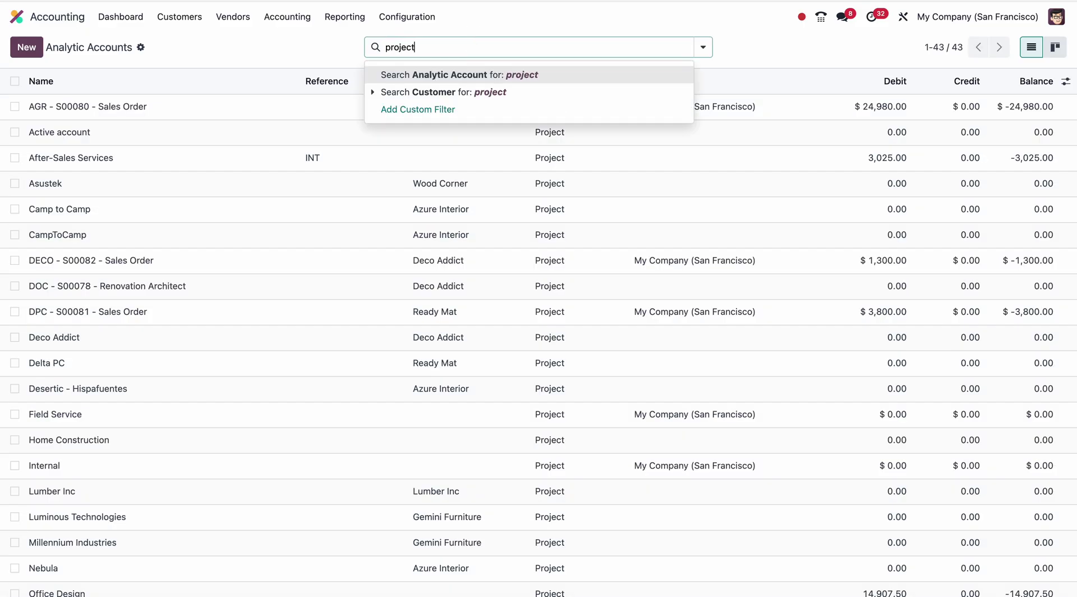
{"action": "left_click", "coordinate": [475, 72]}
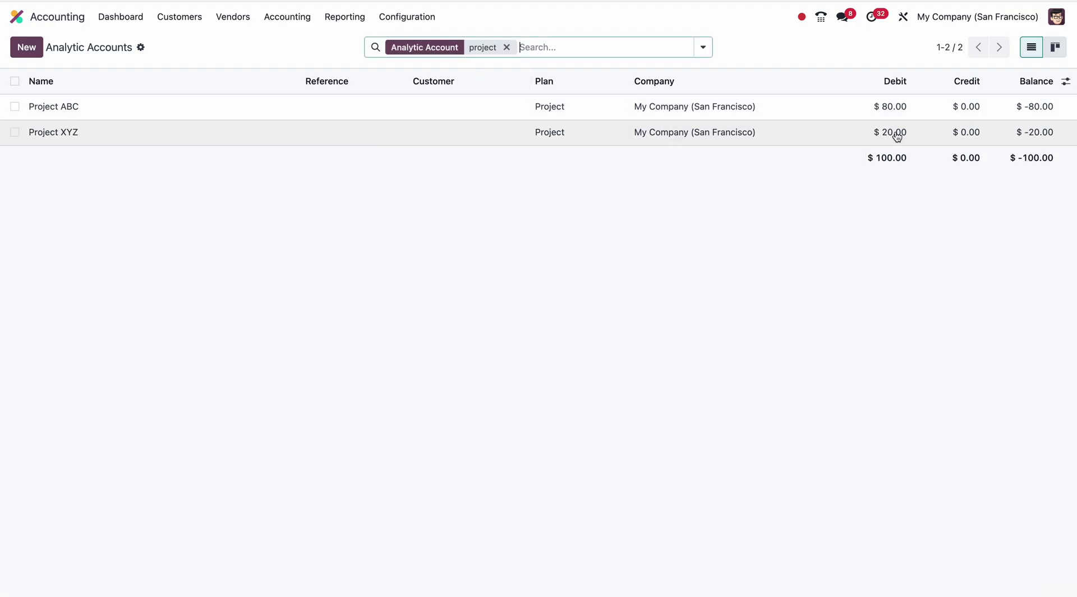
Open Project ABC and review its two vendor bills and -$80.00 gross margin.
{"action": "left_click", "coordinate": [829, 106]}
{"action": "left_click", "coordinate": [587, 53]}
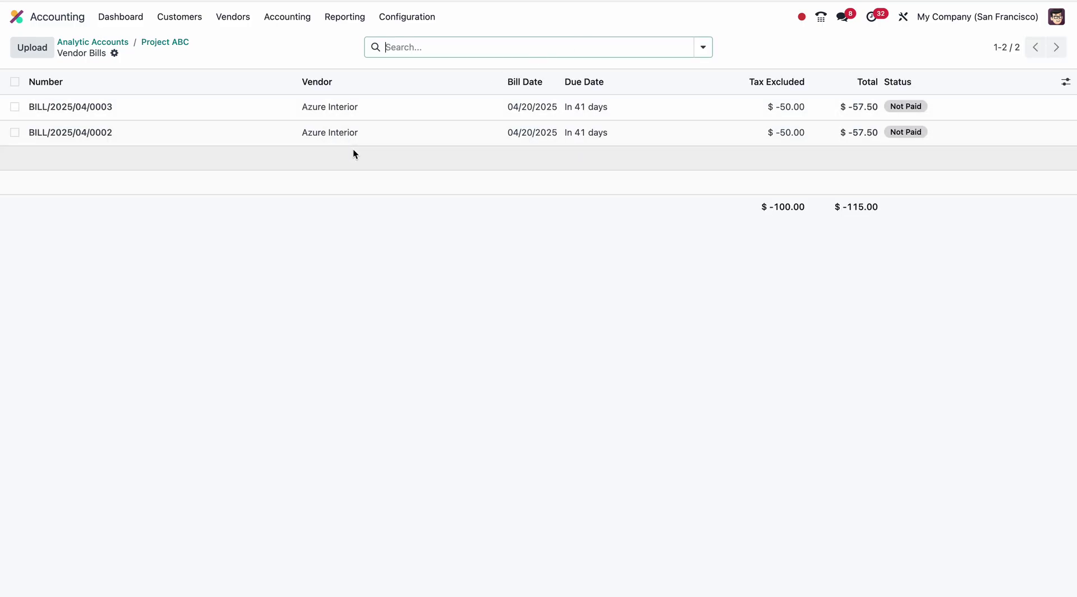
{"action": "left_click", "coordinate": [167, 43]}
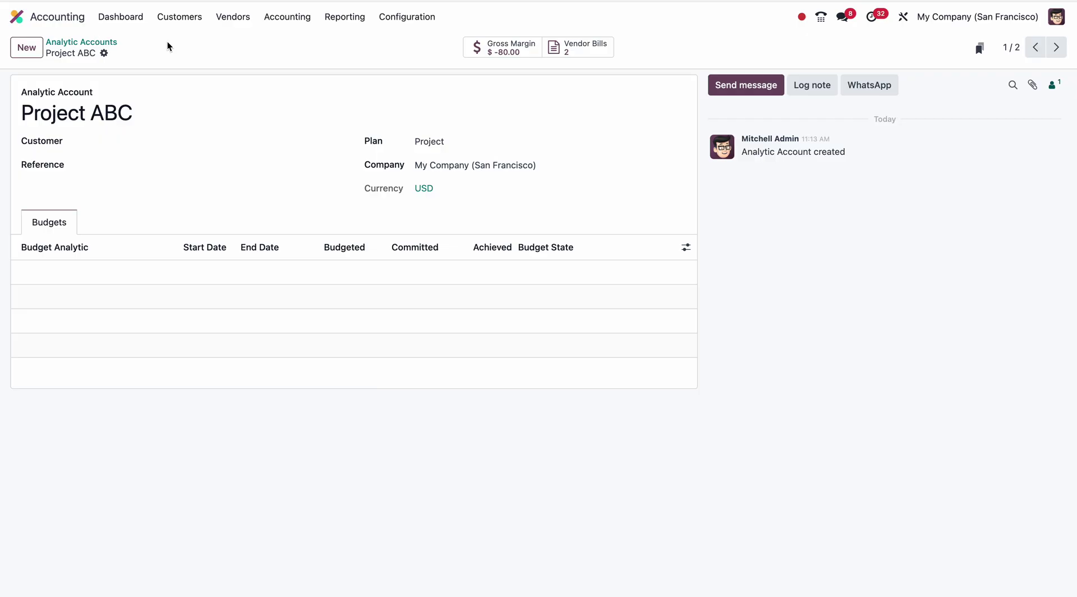
Go to Journal Entries and start a new entry.
{"action": "left_click", "coordinate": [222, 18]}
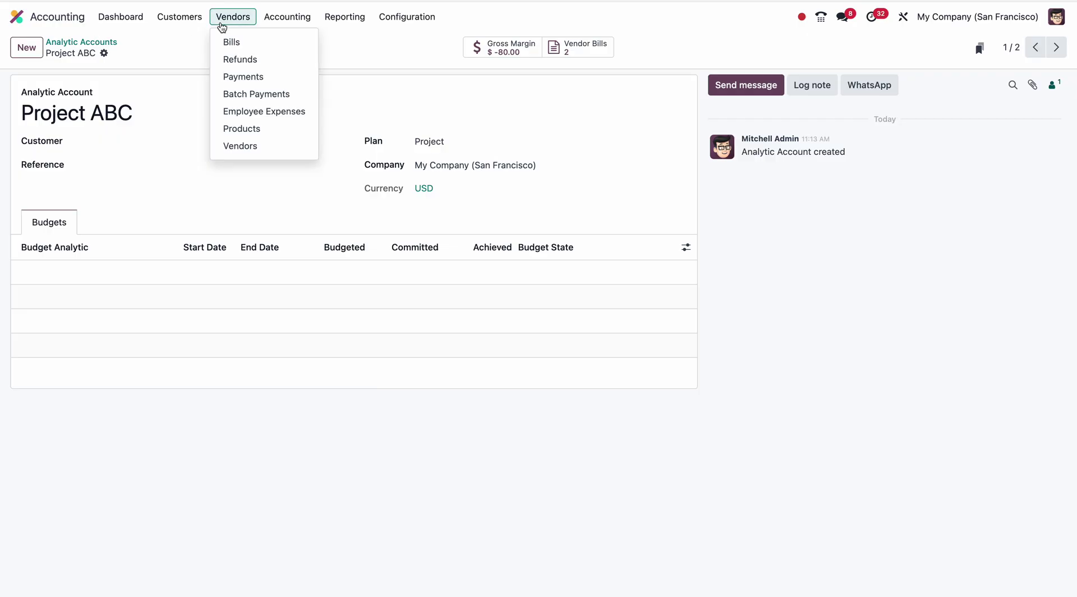
{"action": "left_click", "coordinate": [223, 40]}
{"action": "left_click", "coordinate": [286, 16]}
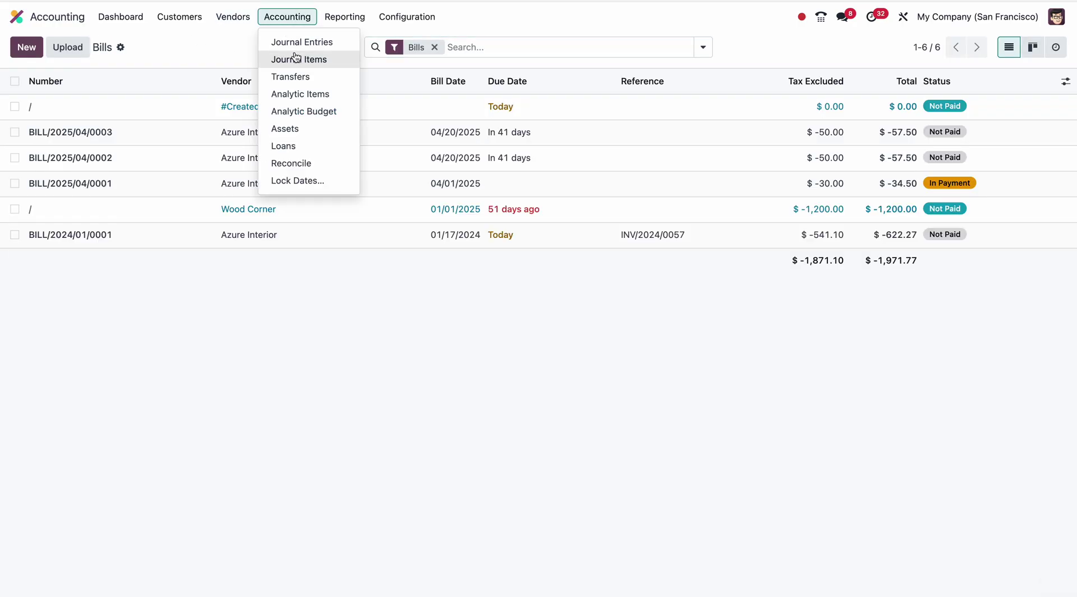
{"action": "left_click", "coordinate": [297, 42]}
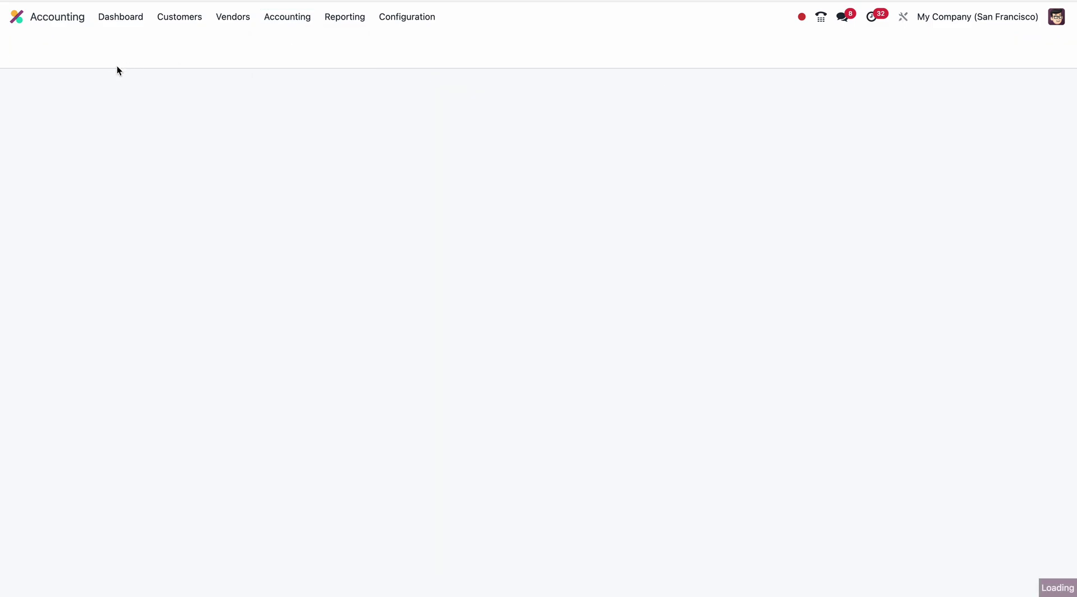
{"action": "left_click", "coordinate": [30, 52]}
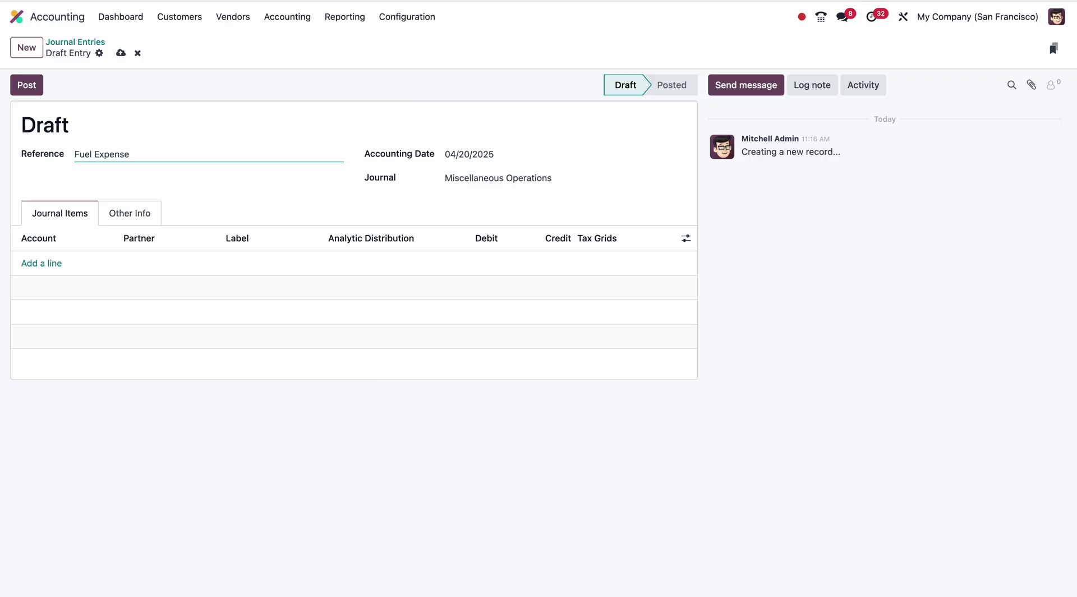
Add a 600000 Expenses line with Fleet analytic distribution Audi 900.
{"action": "left_click", "coordinate": [59, 264]}
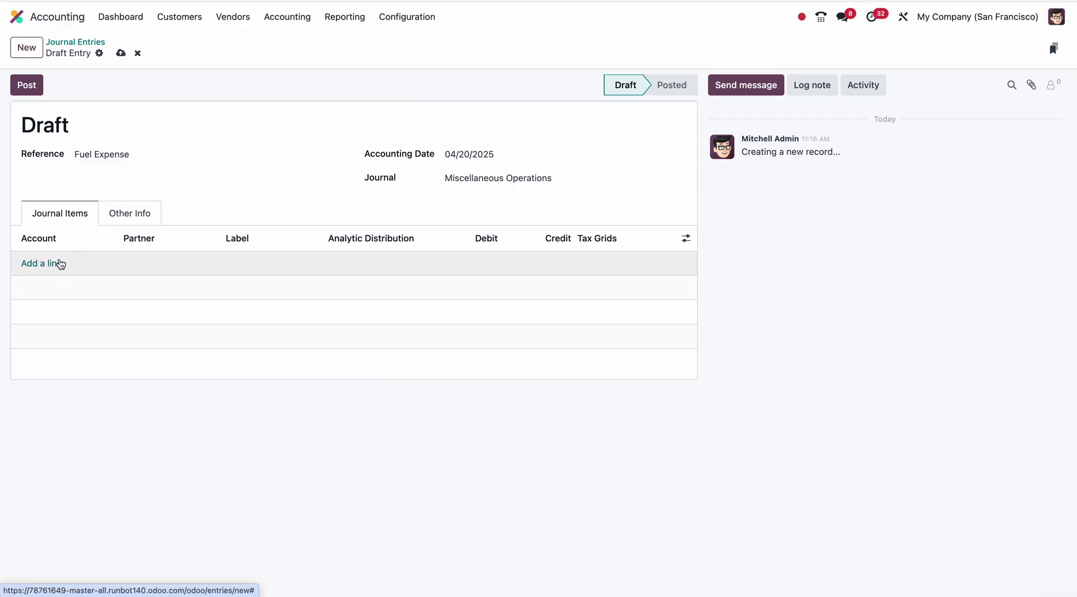
{"action": "type", "text": "expens"}
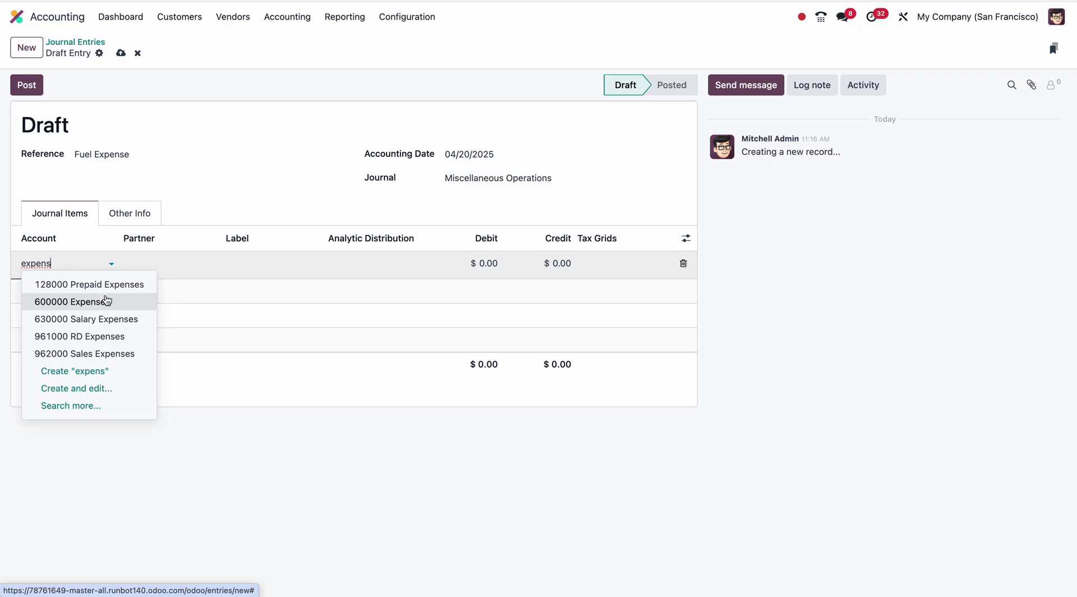
{"action": "left_click", "coordinate": [107, 302]}
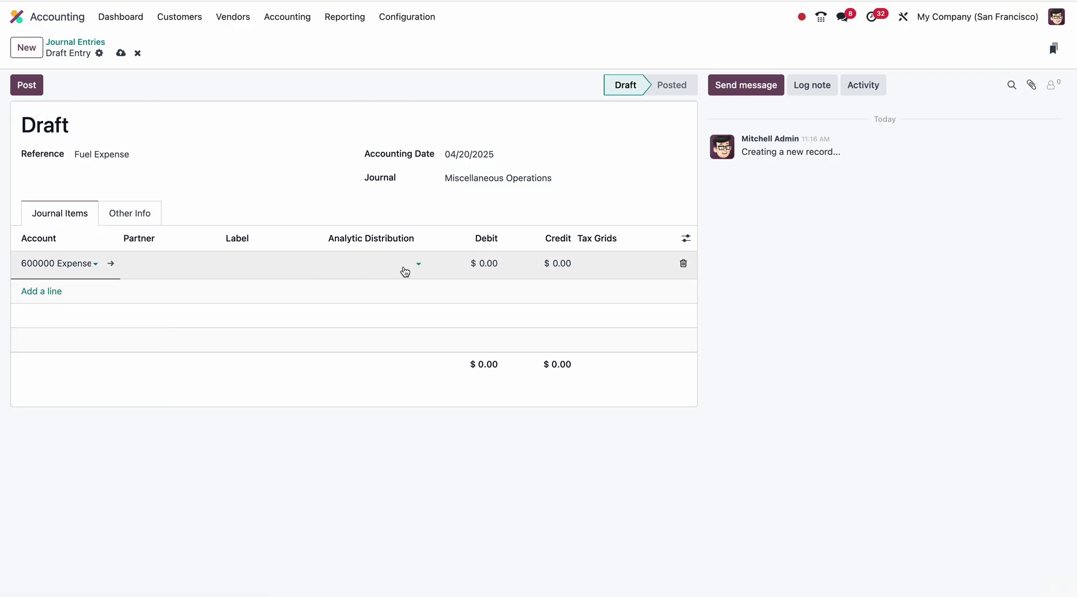
{"action": "left_click", "coordinate": [404, 269]}
{"action": "left_click", "coordinate": [409, 347]}
{"action": "left_click", "coordinate": [432, 367]}
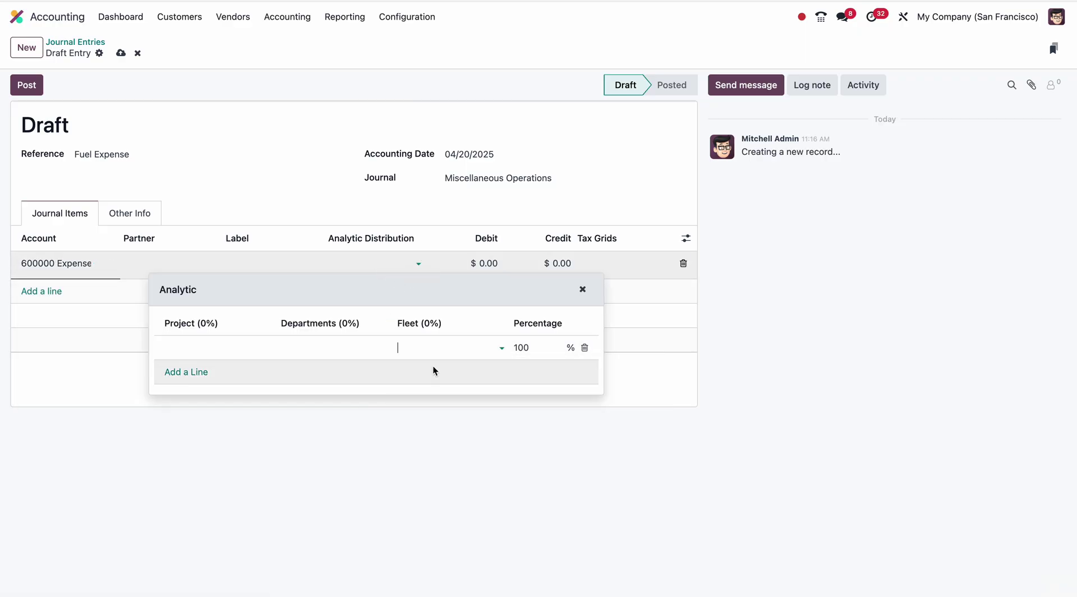
{"action": "left_click", "coordinate": [504, 265]}
Debit 50 on the expense line, balance it with 101506 Cash, and post.
{"action": "left_click", "coordinate": [490, 263]}
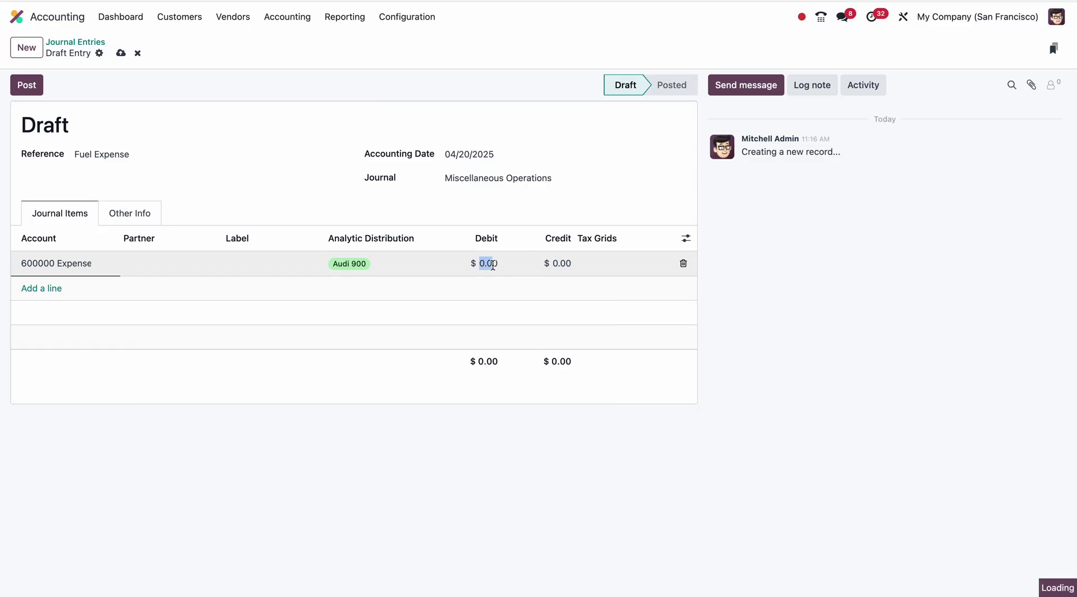
{"action": "type", "text": "50"}
{"action": "key", "text": "Return"}
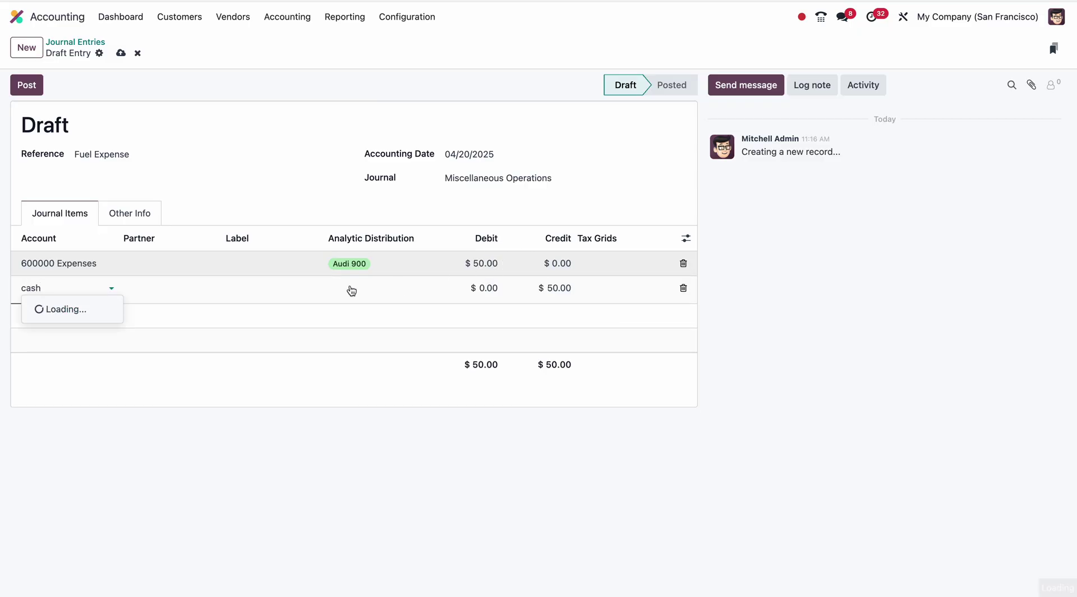
{"action": "left_click", "coordinate": [90, 377]}
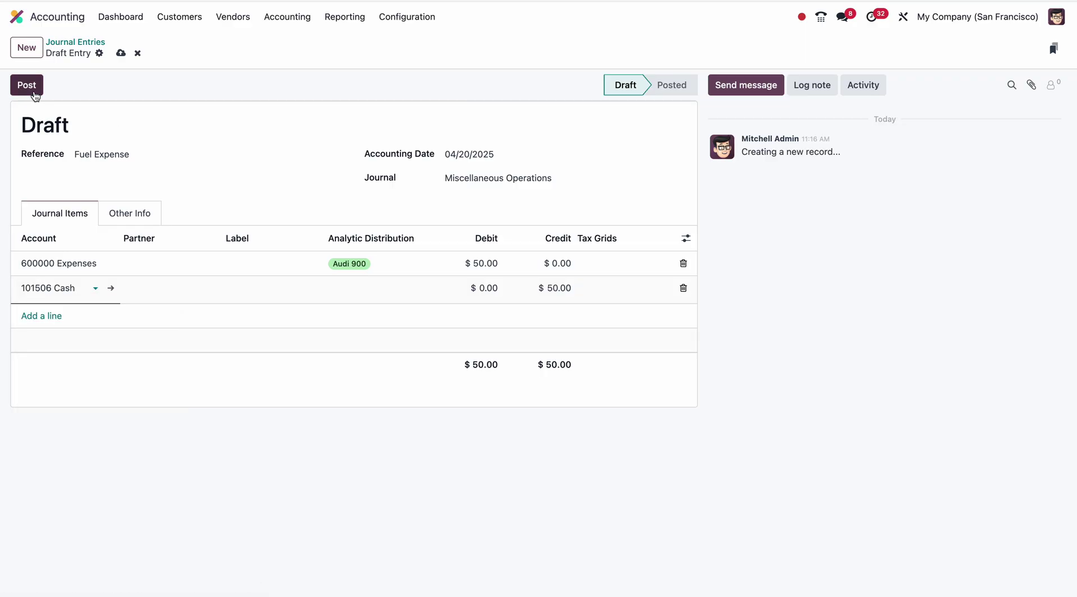
{"action": "left_click", "coordinate": [31, 90]}
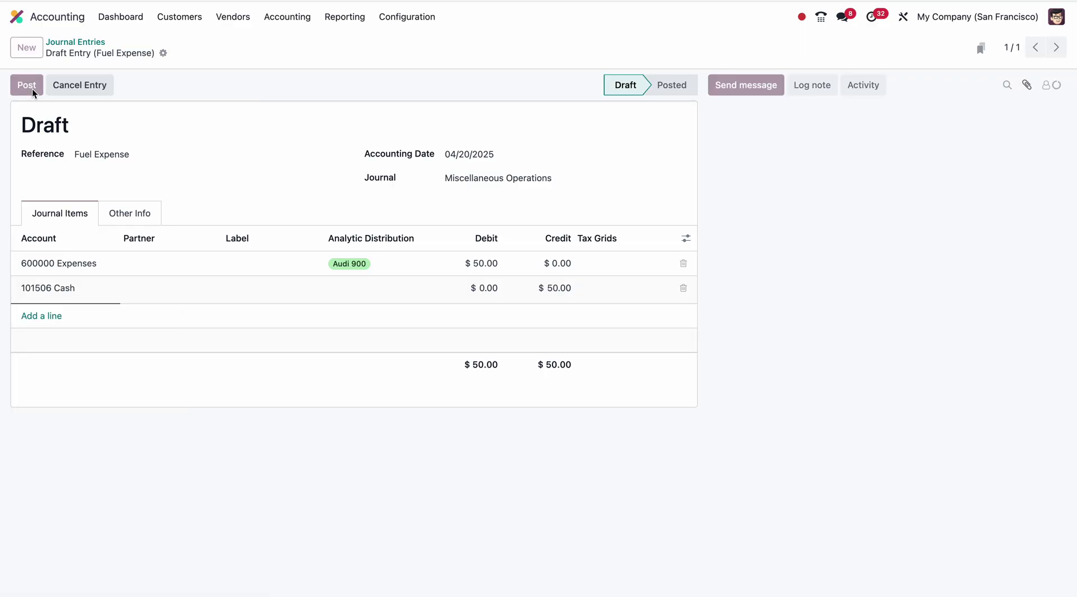
Search analytic accounts for 'audi' and check Audi 900's $50.00 debit and -50.00 balance.
{"action": "left_click", "coordinate": [405, 18]}
{"action": "left_click", "coordinate": [441, 401]}
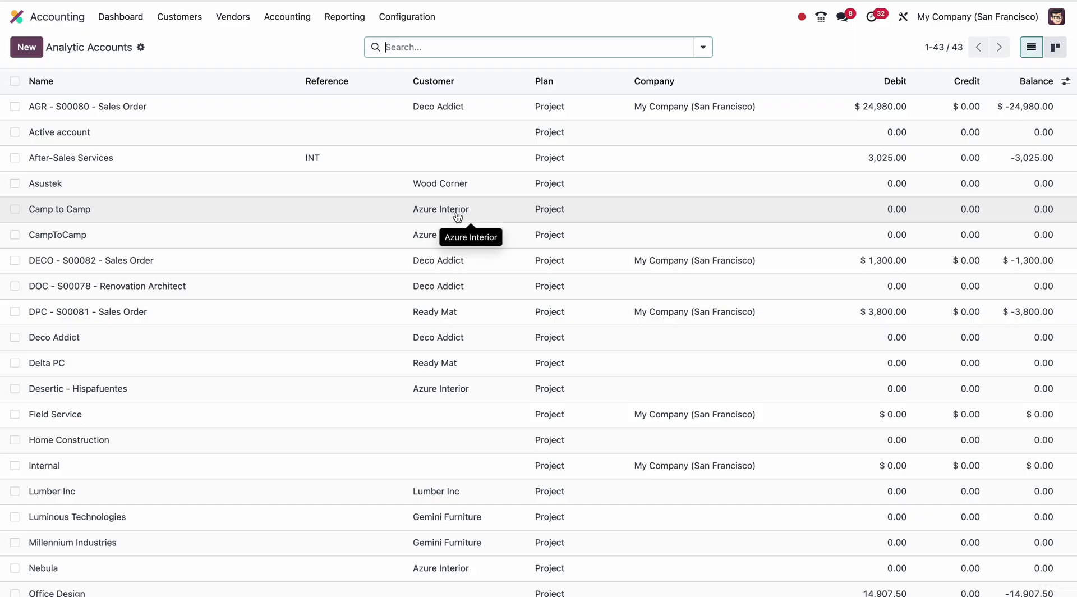
{"action": "type", "text": "audi"}
{"action": "key", "text": "Return"}
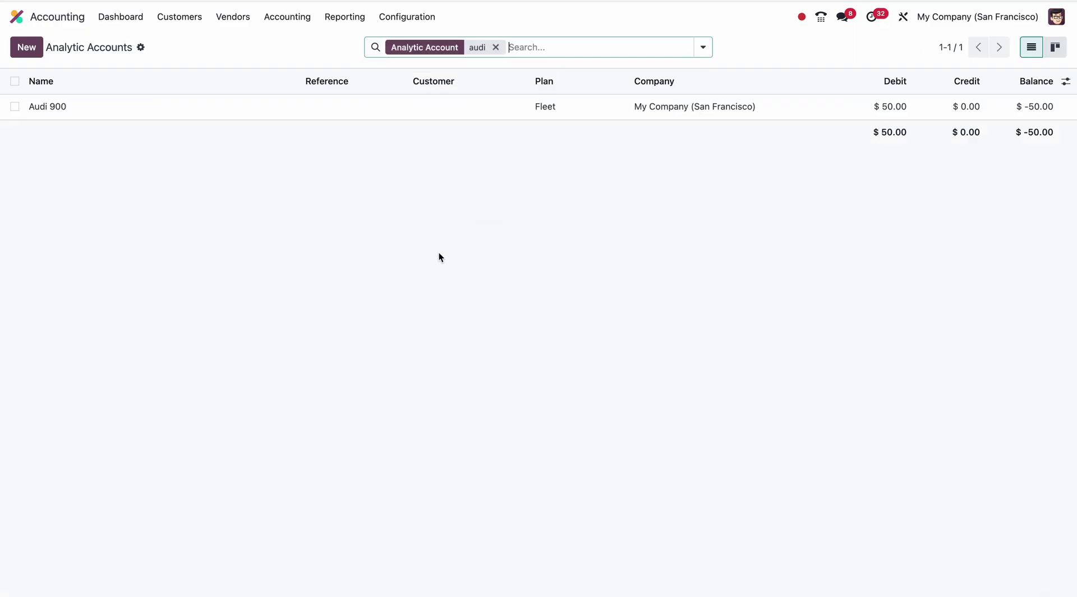
{"action": "left_click", "coordinate": [893, 108]}
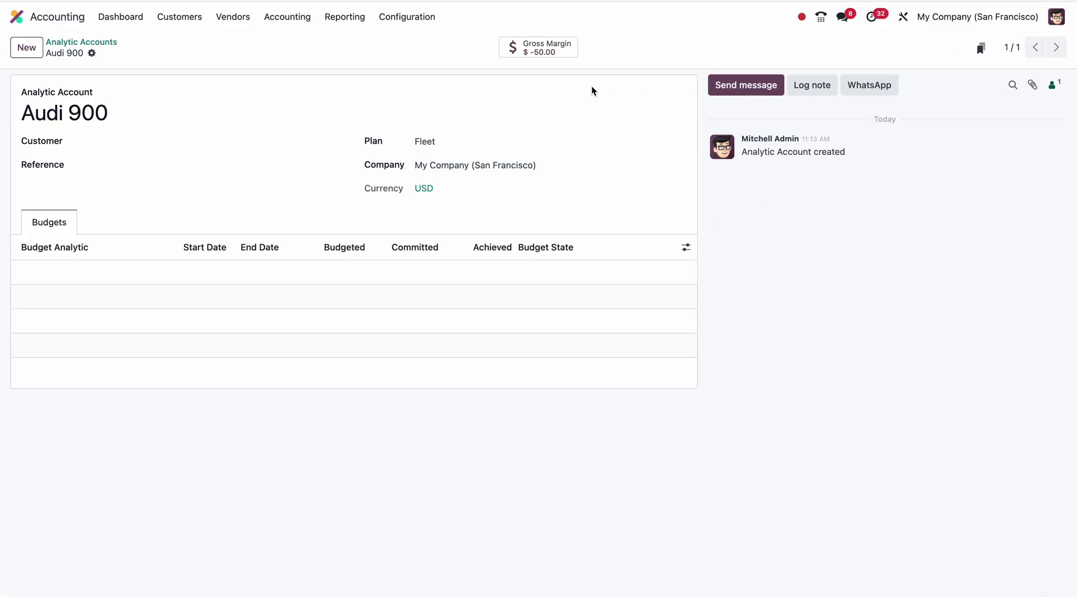
{"action": "left_click", "coordinate": [107, 42]}
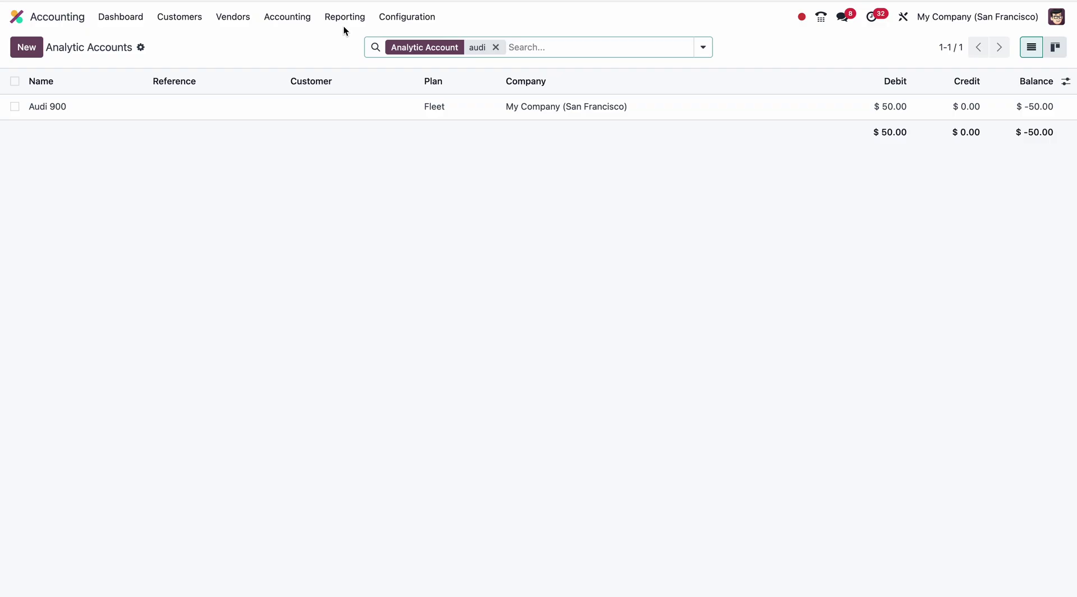
Start a new journal entry with a 630000 Salary Expenses line, ready for a 10,000 debit.
{"action": "left_click", "coordinate": [261, 22]}
{"action": "left_click", "coordinate": [284, 42]}
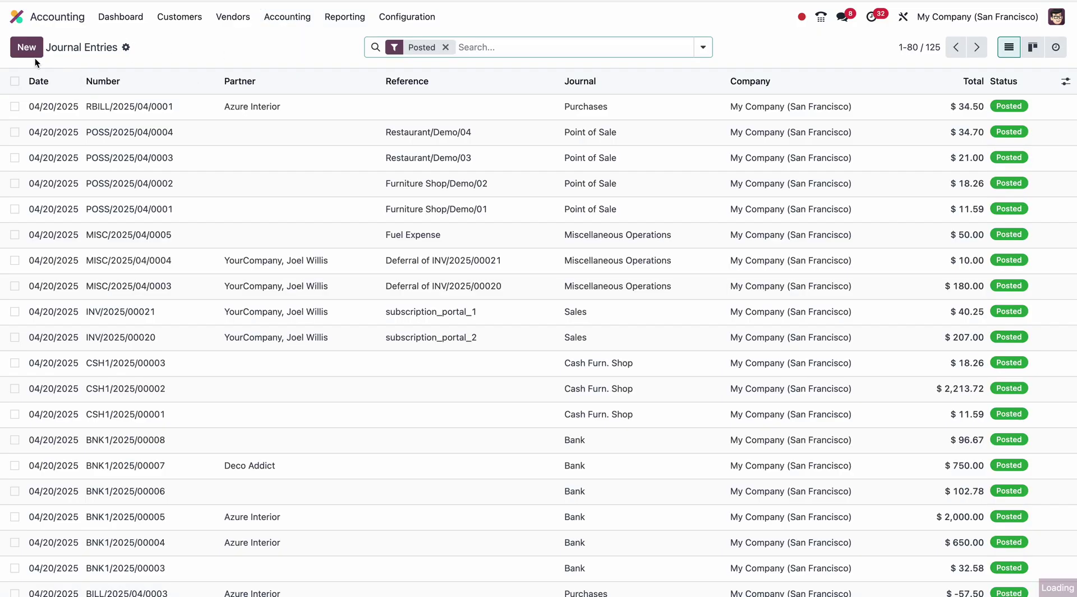
{"action": "left_click", "coordinate": [25, 49]}
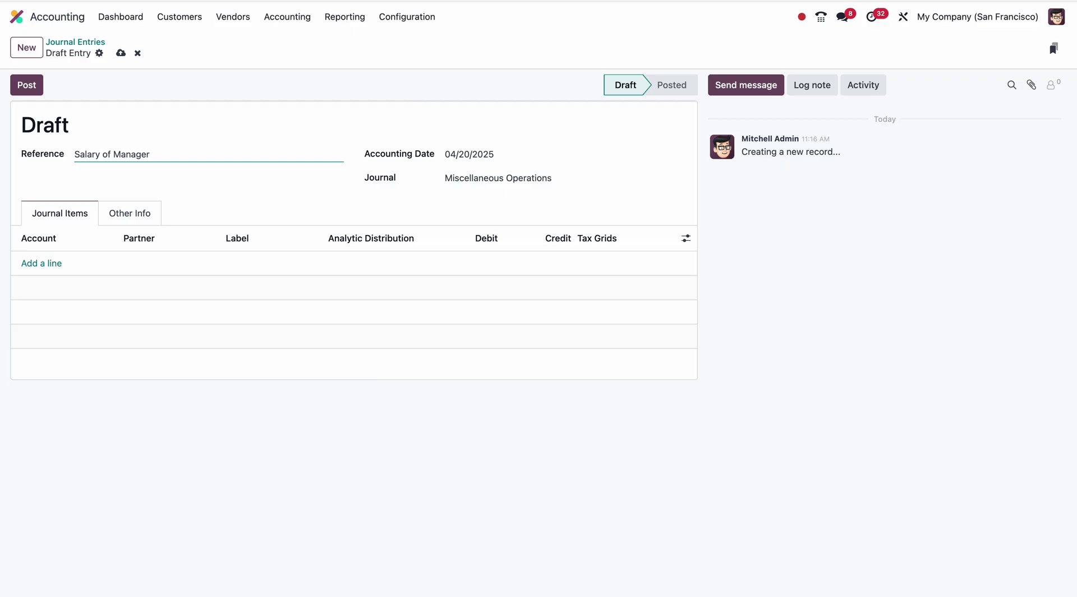
{"action": "left_click", "coordinate": [37, 264]}
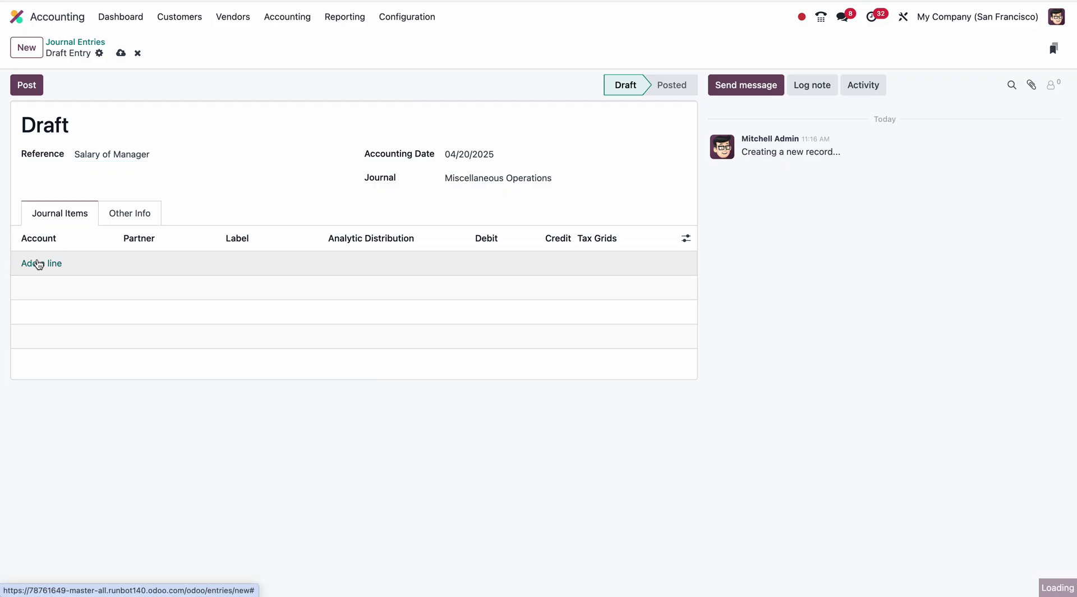
{"action": "type", "text": "sala"}
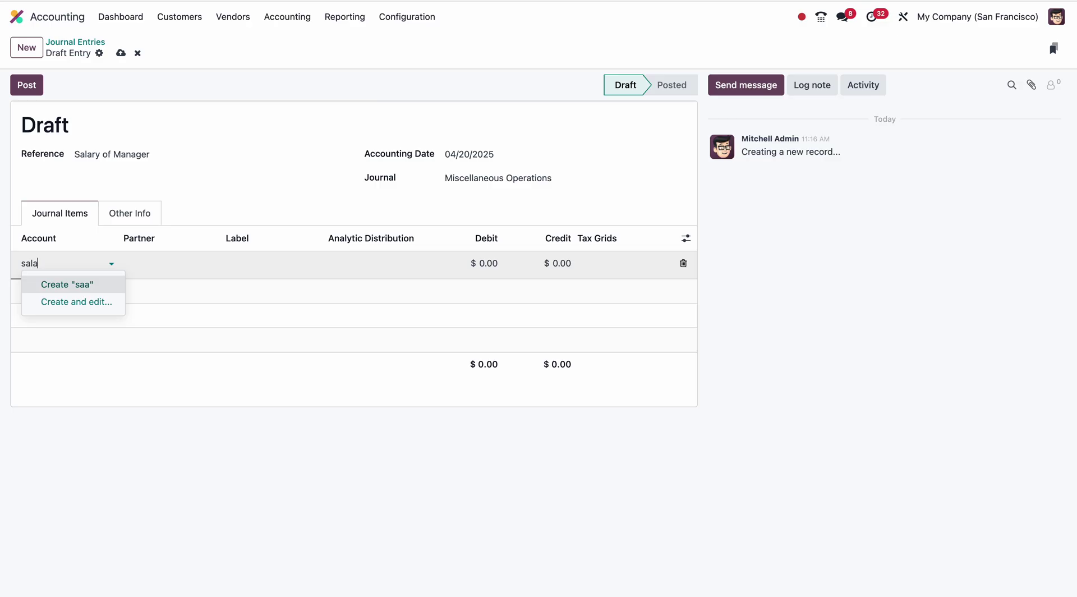
{"action": "left_click", "coordinate": [72, 302]}
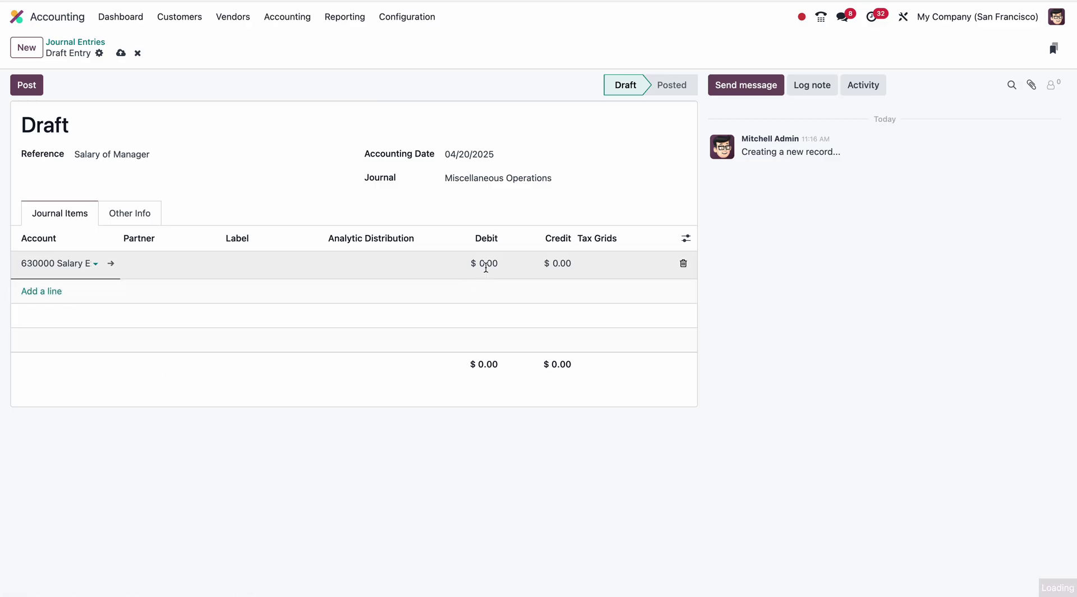
{"action": "left_click", "coordinate": [488, 263]}
Enter the 10,000 salary amount and allocate 20% of it to Administration.
{"action": "type", "text": "10,"}
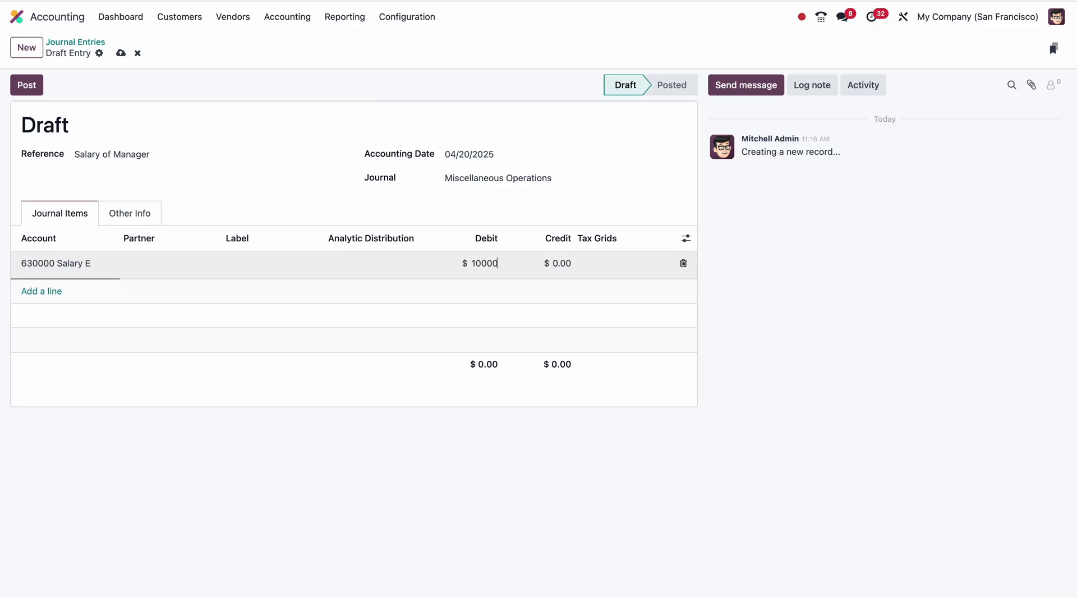
{"action": "type", "text": "000"}
{"action": "left_click", "coordinate": [388, 266]}
{"action": "left_click", "coordinate": [344, 348]}
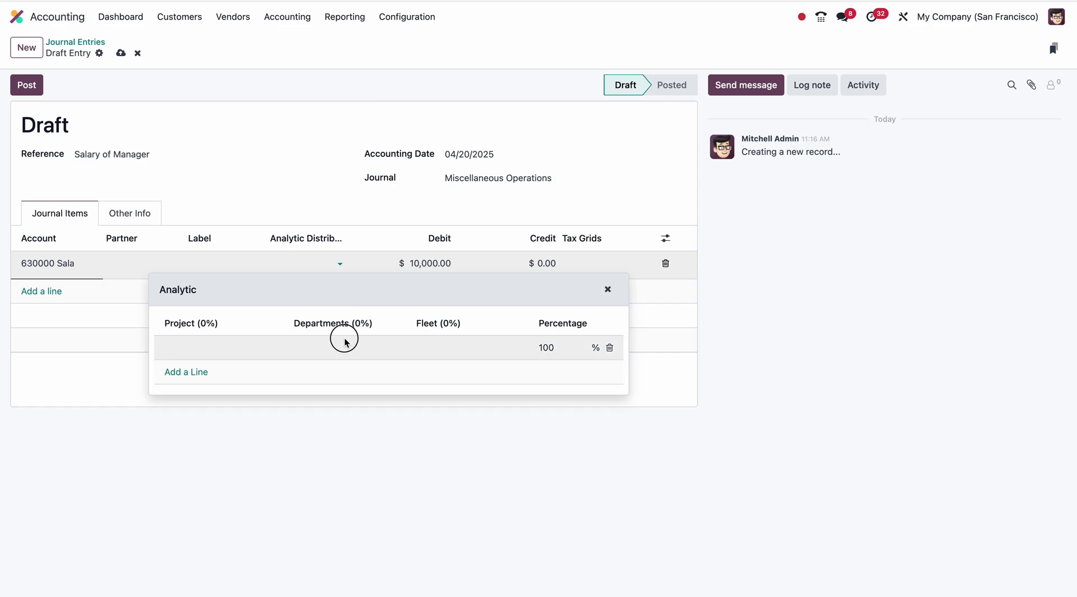
{"action": "left_click", "coordinate": [307, 368]}
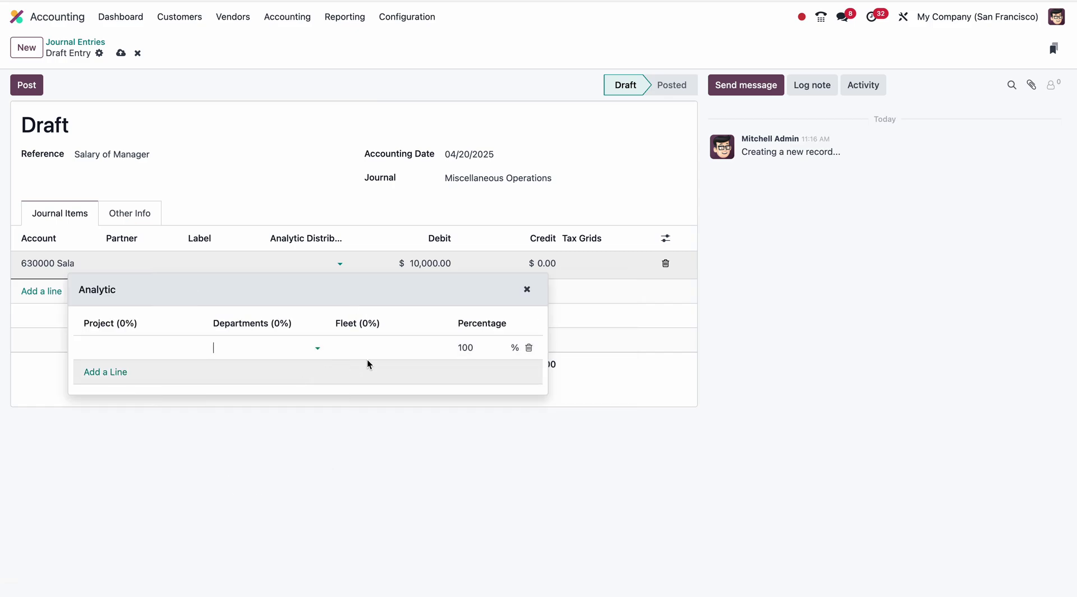
{"action": "left_click", "coordinate": [464, 371]}
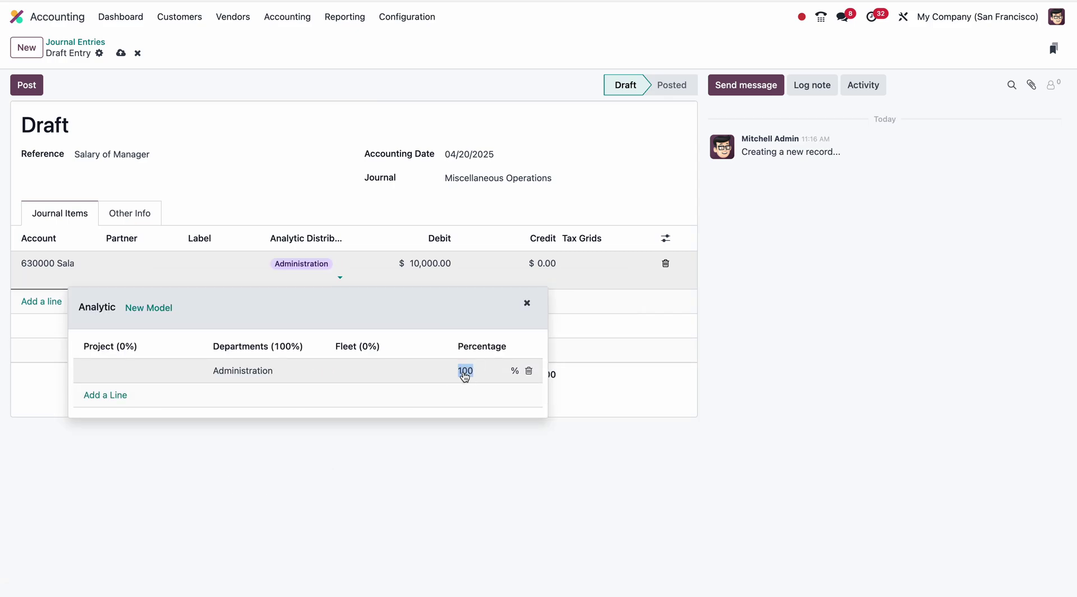
{"action": "type", "text": "20"}
Add Finance at 40% and Human Resources at 40% to the salary line's distribution.
{"action": "left_click", "coordinate": [120, 396]}
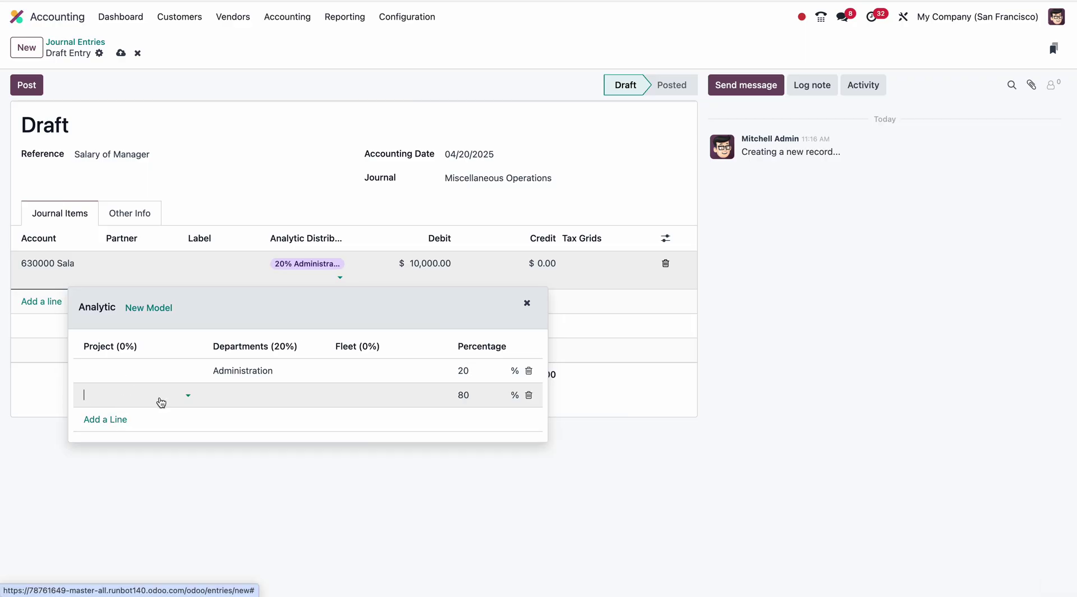
{"action": "left_click", "coordinate": [242, 396]}
{"action": "left_click", "coordinate": [252, 450]}
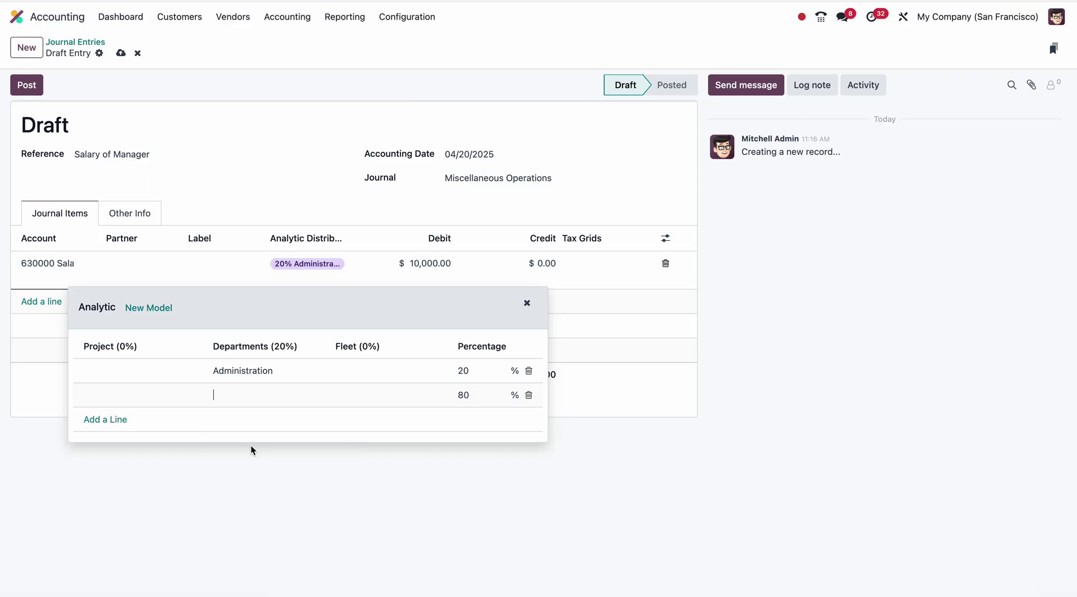
{"action": "left_click", "coordinate": [466, 400]}
{"action": "type", "text": "40"}
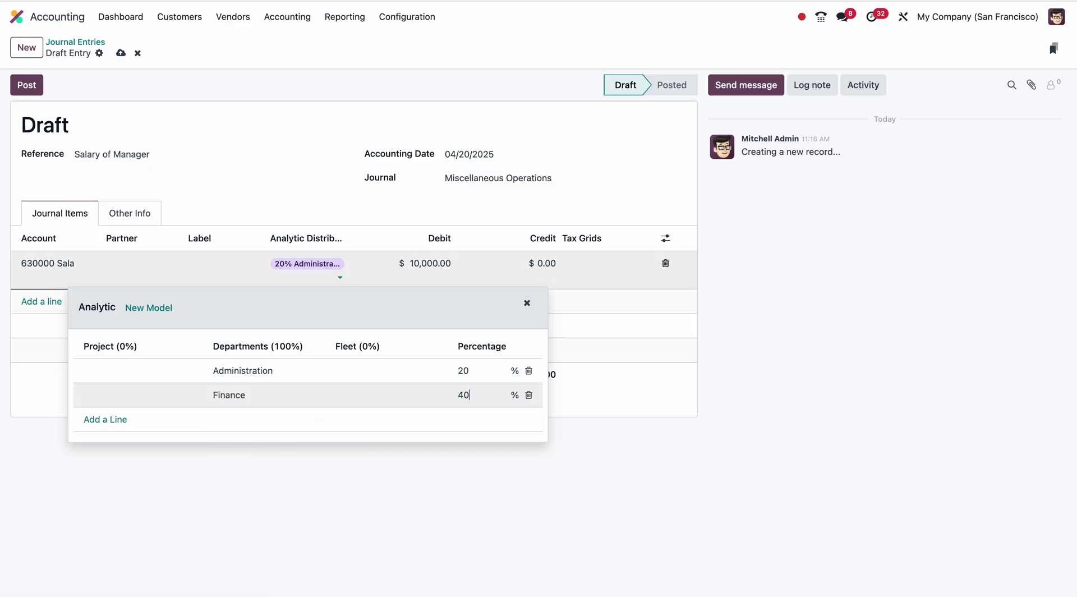
{"action": "left_click", "coordinate": [118, 419]}
{"action": "left_click", "coordinate": [260, 422]}
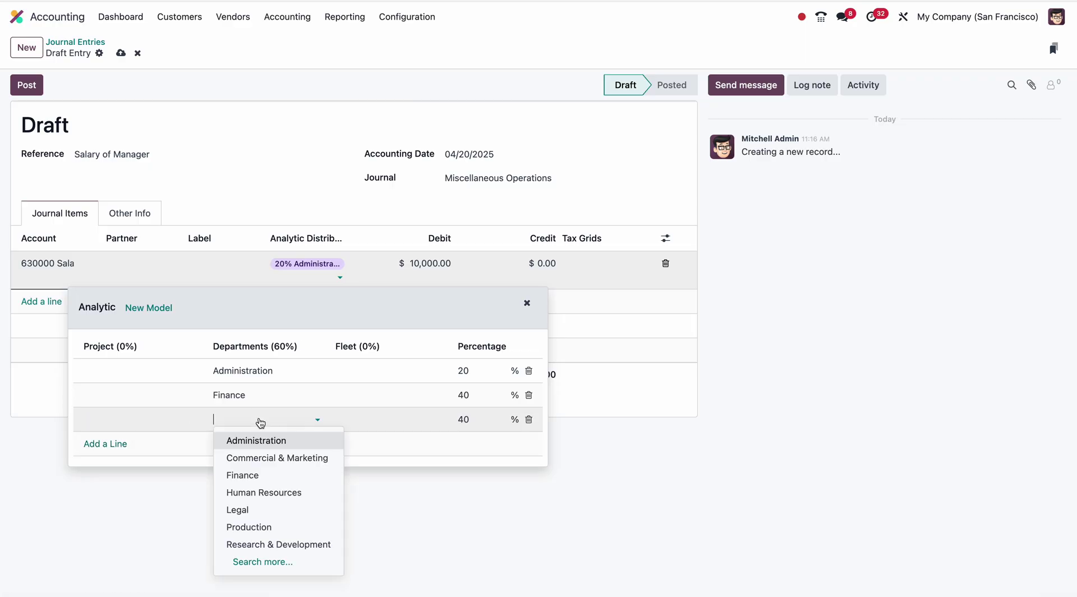
{"action": "left_click", "coordinate": [272, 492]}
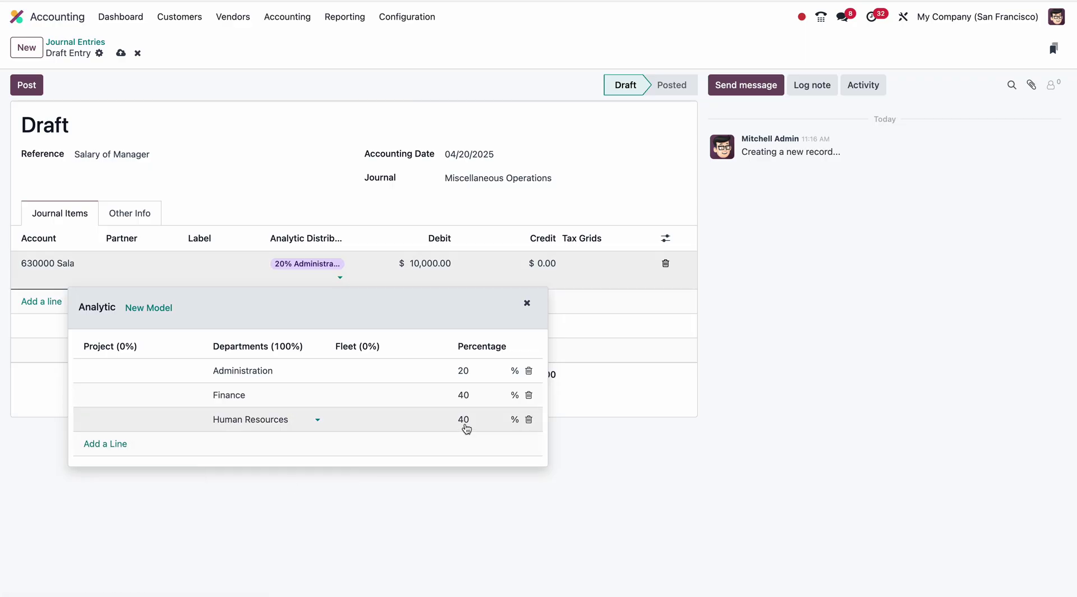
Add a 10,000 credit line to 230000 Salary Payable and post the entry as MISC/2025/04/0006.
{"action": "left_click", "coordinate": [434, 515]}
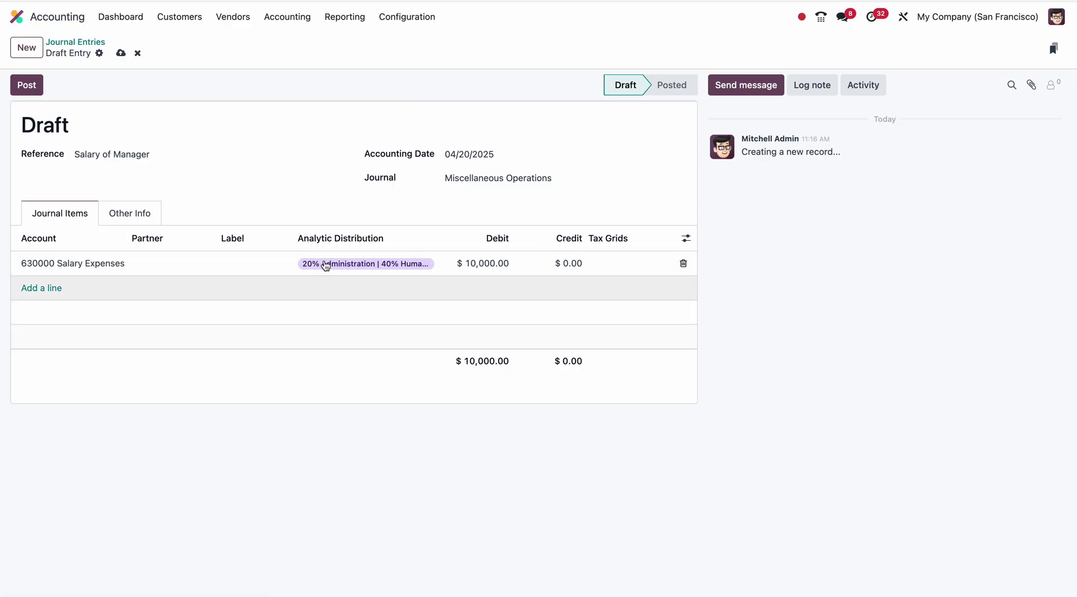
{"action": "left_click", "coordinate": [54, 290]}
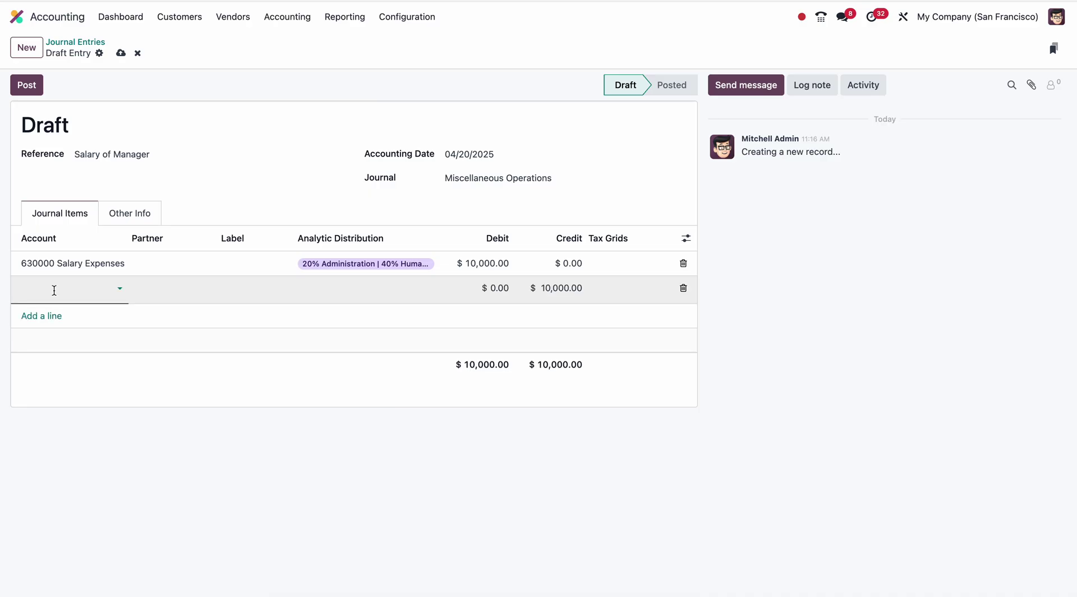
{"action": "type", "text": "sala"}
{"action": "left_click", "coordinate": [66, 309]}
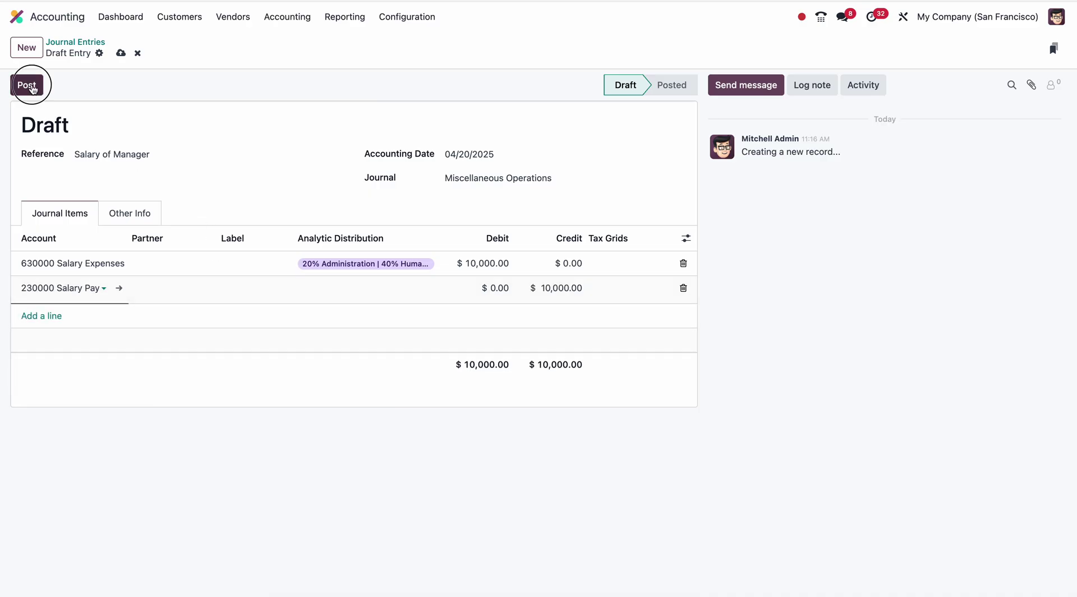
{"action": "left_click", "coordinate": [27, 85]}
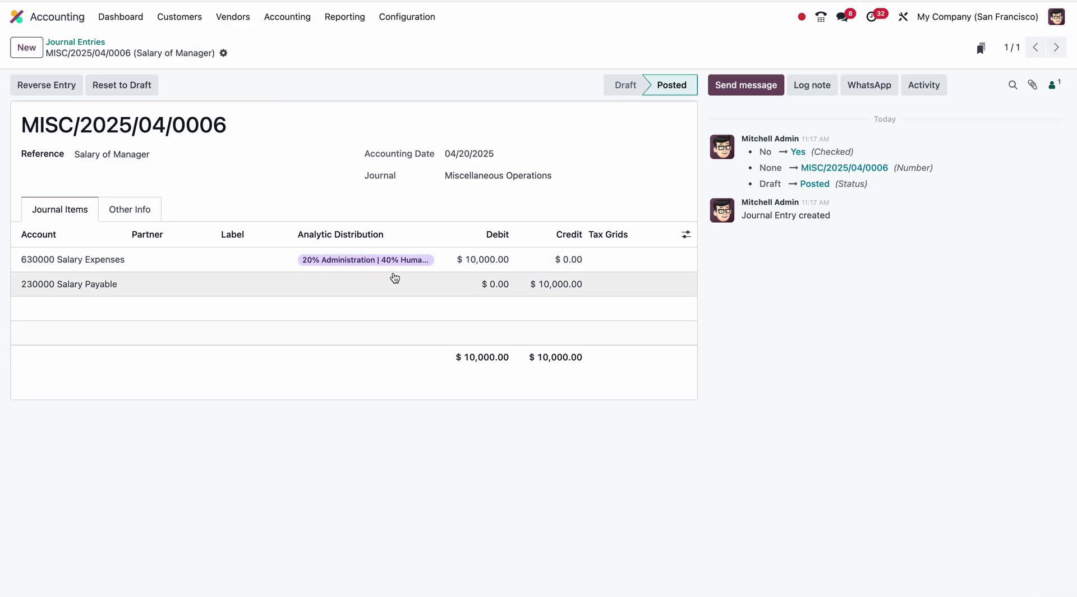
Open Analytic Accounts and look up the Human Resources account, then clear the search.
{"action": "left_click", "coordinate": [400, 21]}
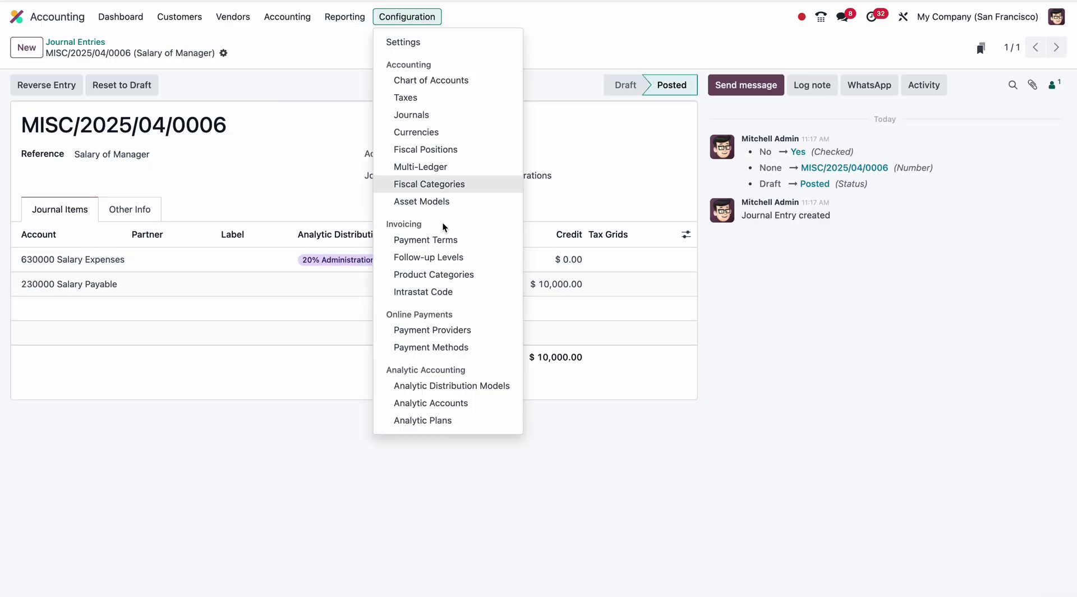
{"action": "left_click", "coordinate": [443, 401]}
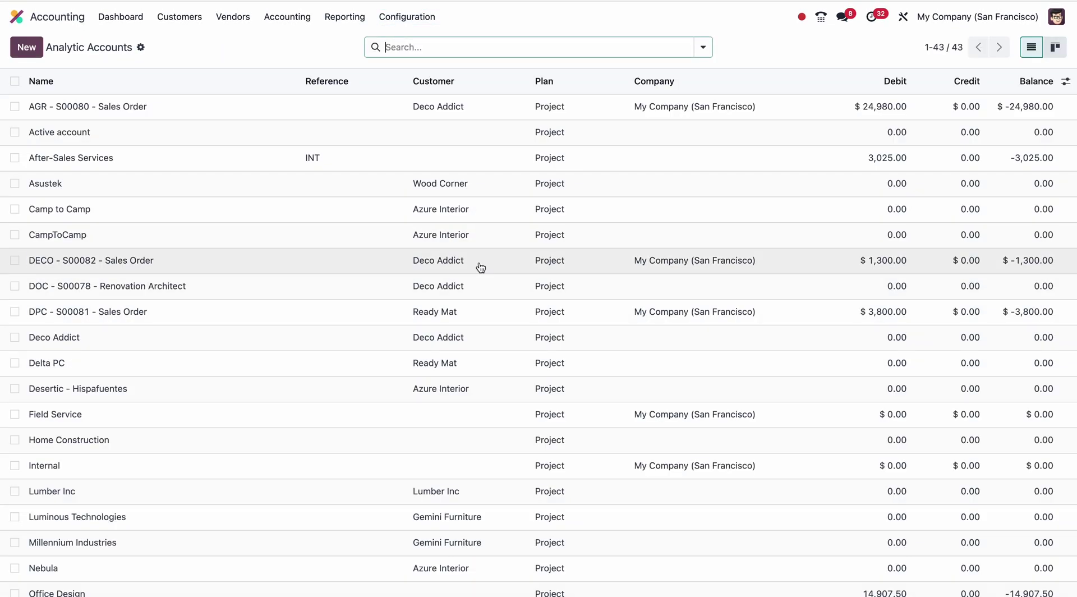
{"action": "type", "text": "huma"}
{"action": "key", "text": "Return"}
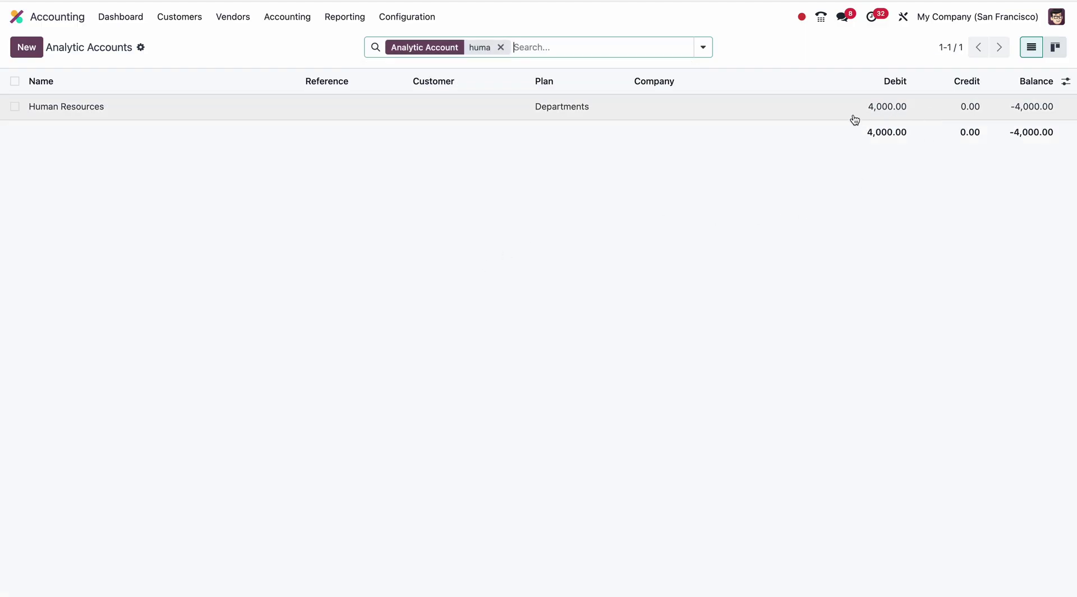
{"action": "left_click", "coordinate": [854, 116]}
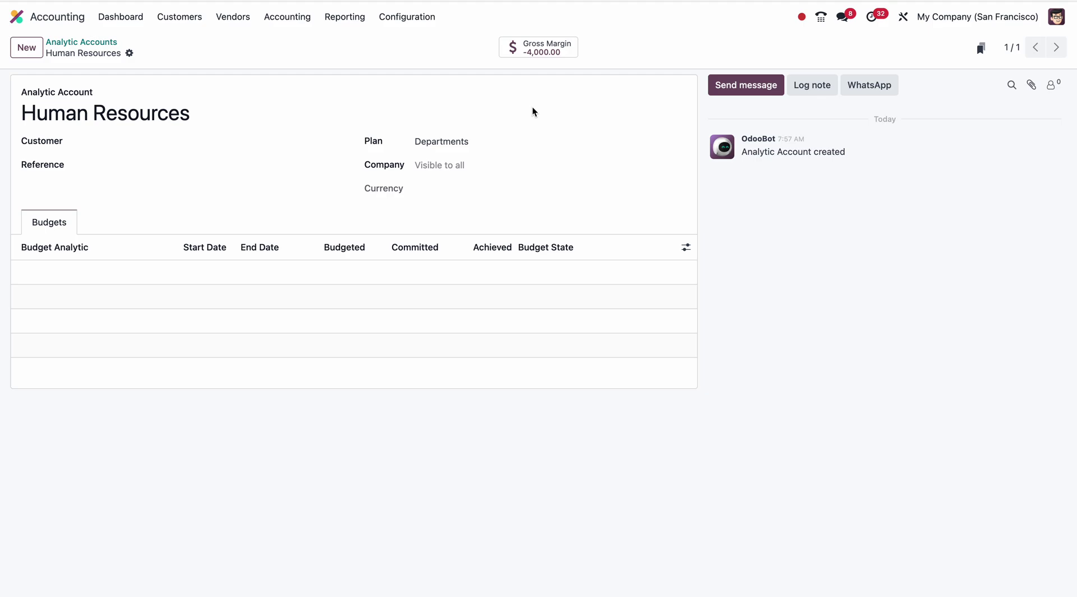
{"action": "left_click", "coordinate": [111, 42]}
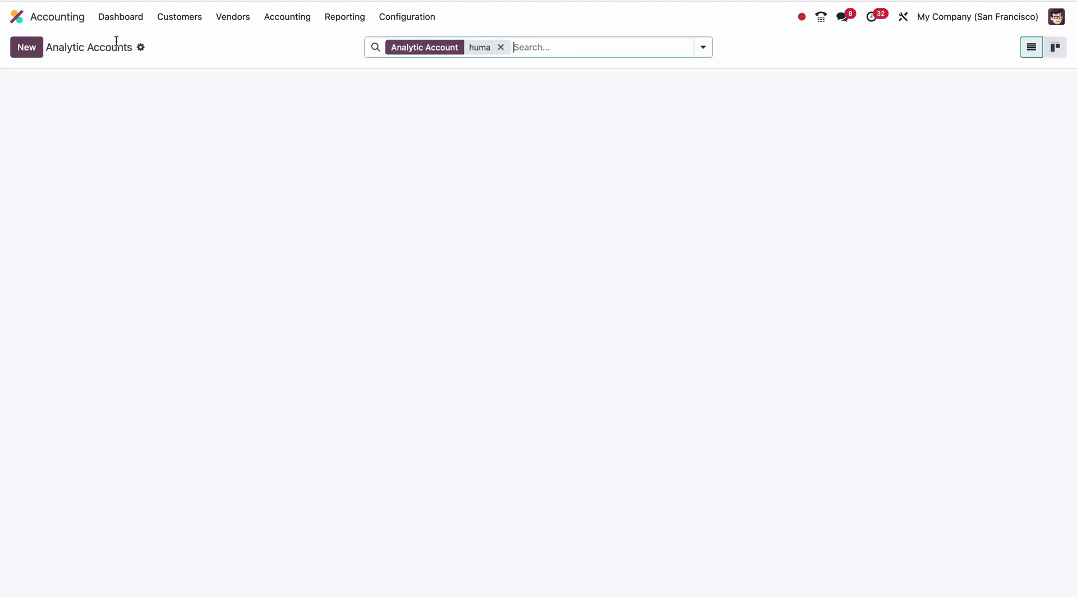
{"action": "left_click", "coordinate": [501, 47]}
Filter analytic accounts by 'admin', 'human' and 'finan' to show the three departments.
{"action": "type", "text": "admin"}
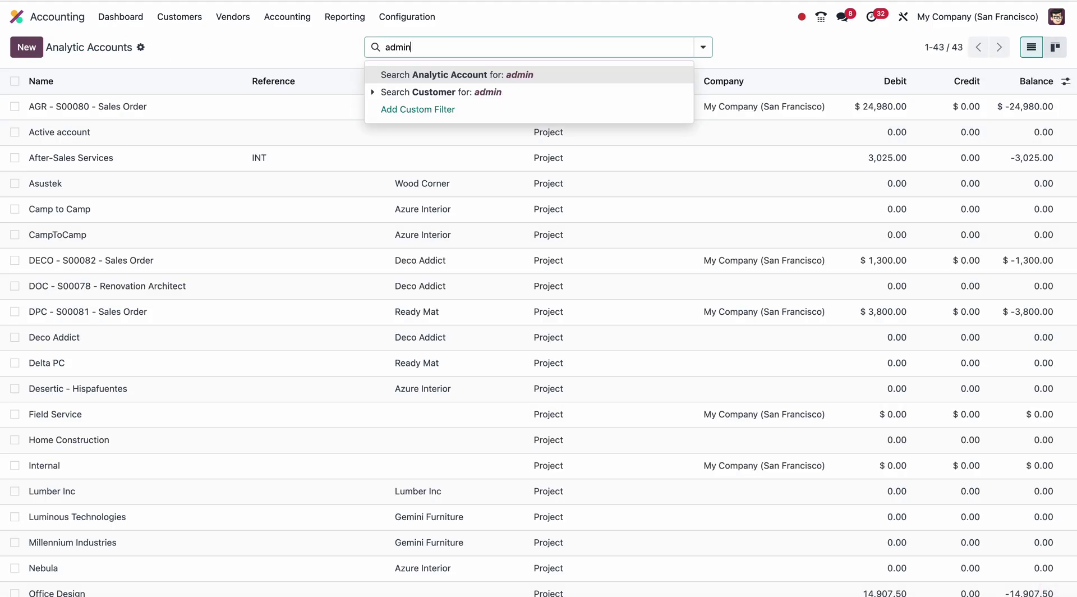
{"action": "key", "text": "Return"}
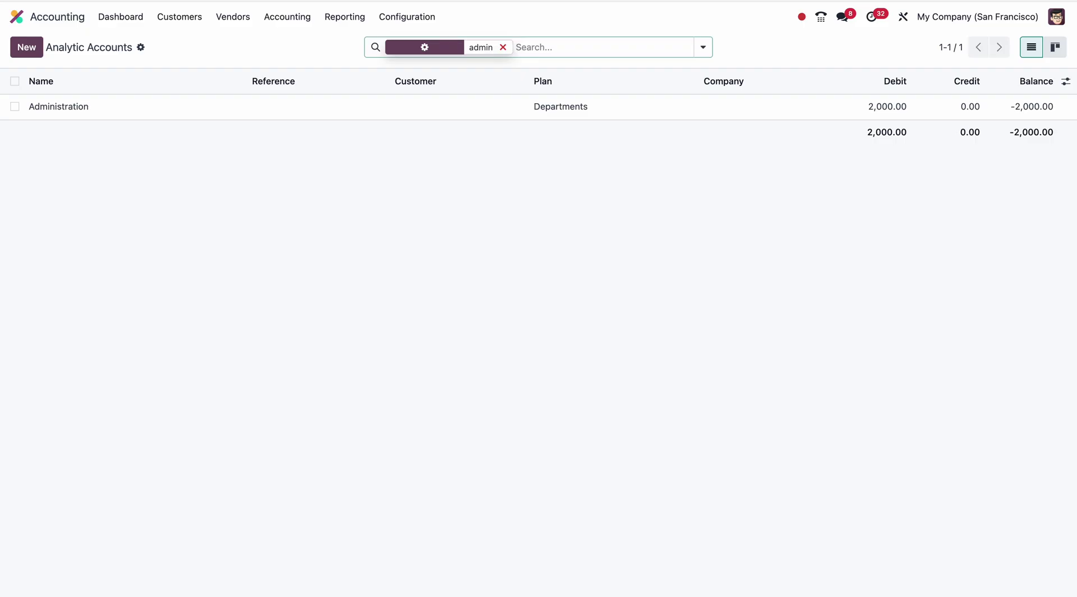
{"action": "type", "text": "human"}
{"action": "key", "text": "Return"}
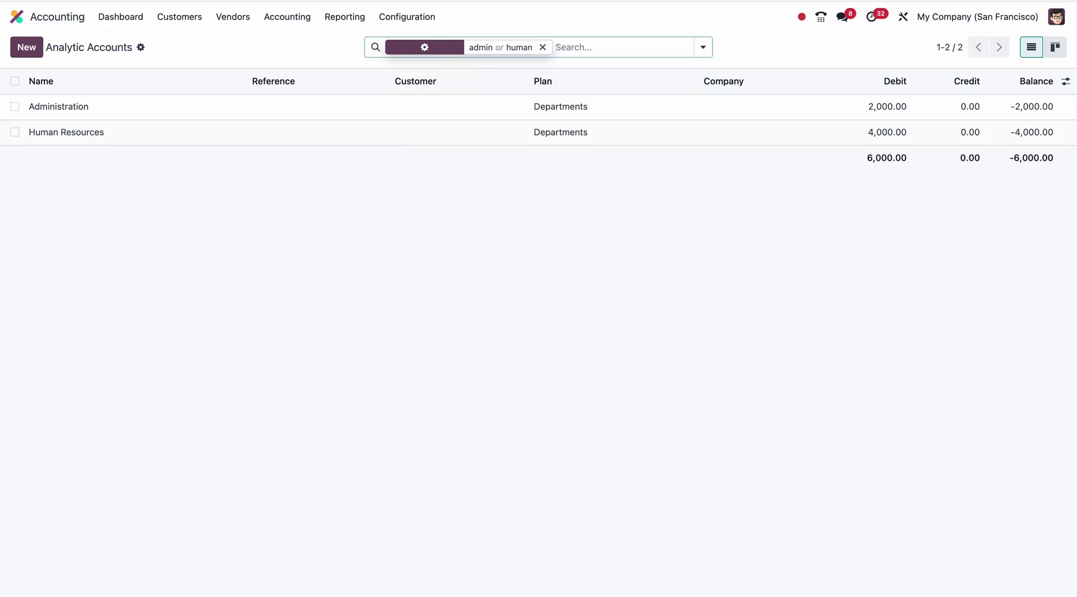
{"action": "type", "text": "finan"}
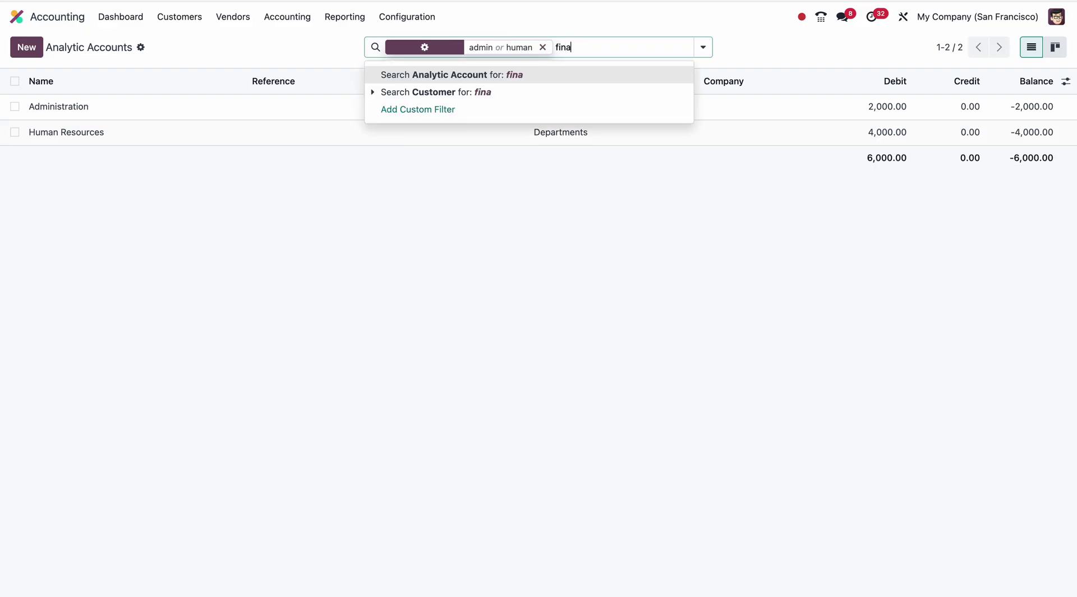
{"action": "key", "text": "Return"}
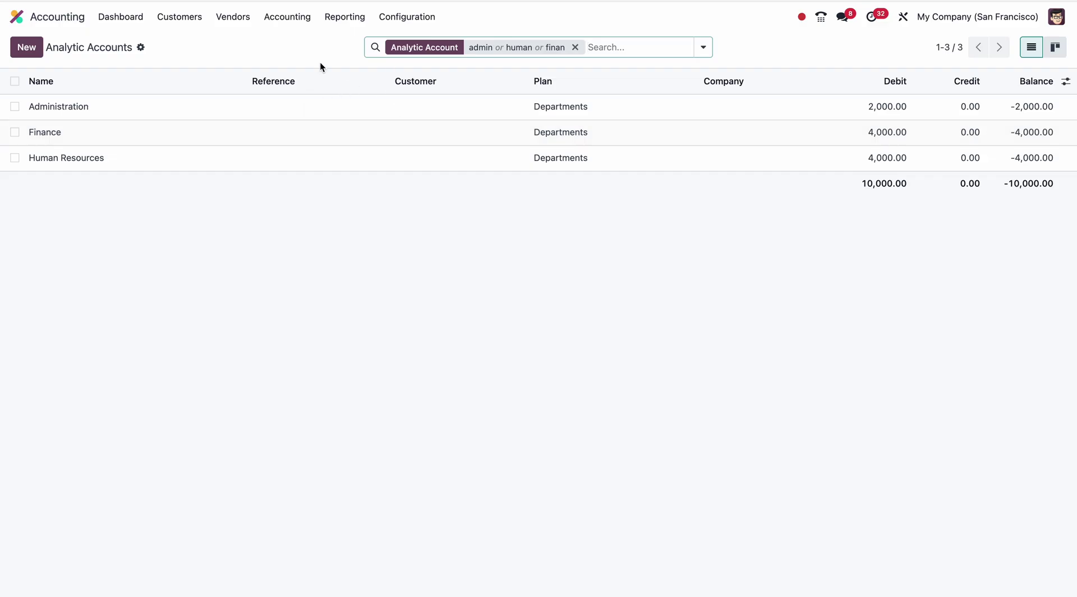
Start a new customer invoice and select its customer.
{"action": "left_click", "coordinate": [344, 16]}
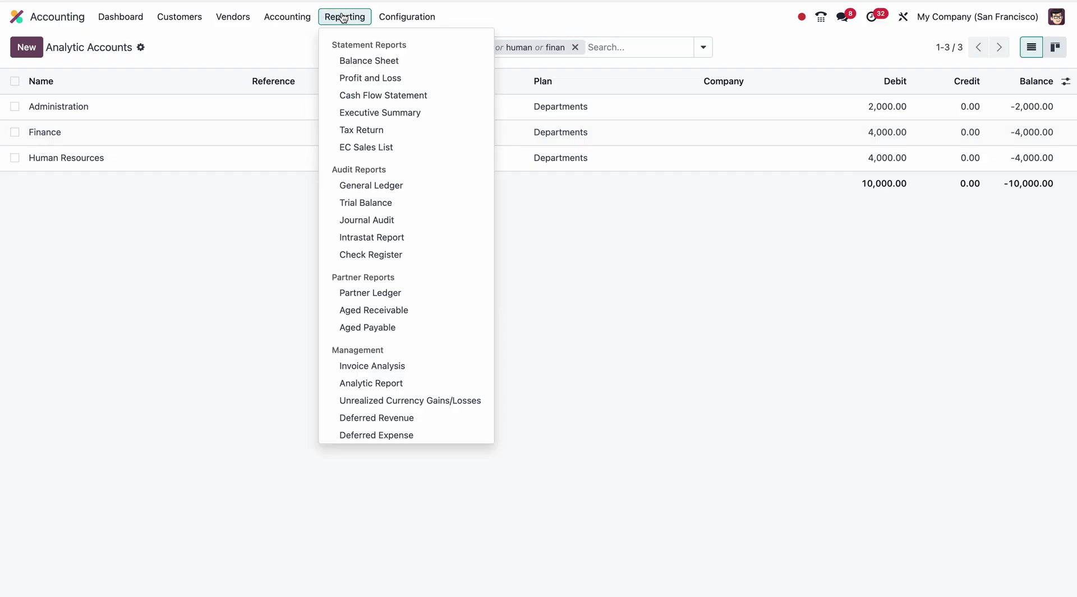
{"action": "left_click", "coordinate": [219, 28]}
{"action": "left_click", "coordinate": [191, 25]}
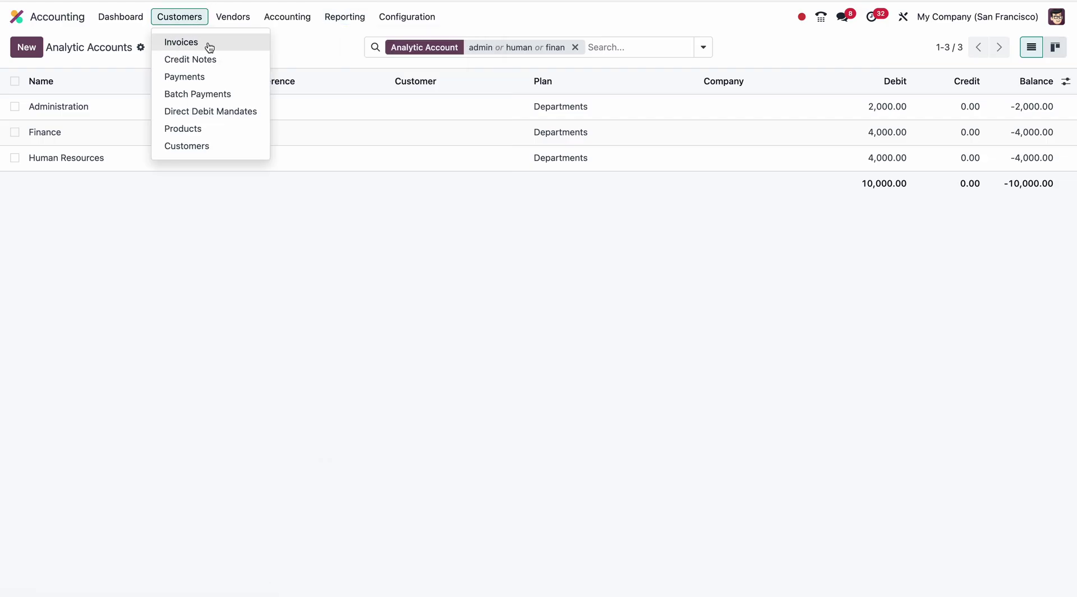
{"action": "left_click", "coordinate": [211, 44]}
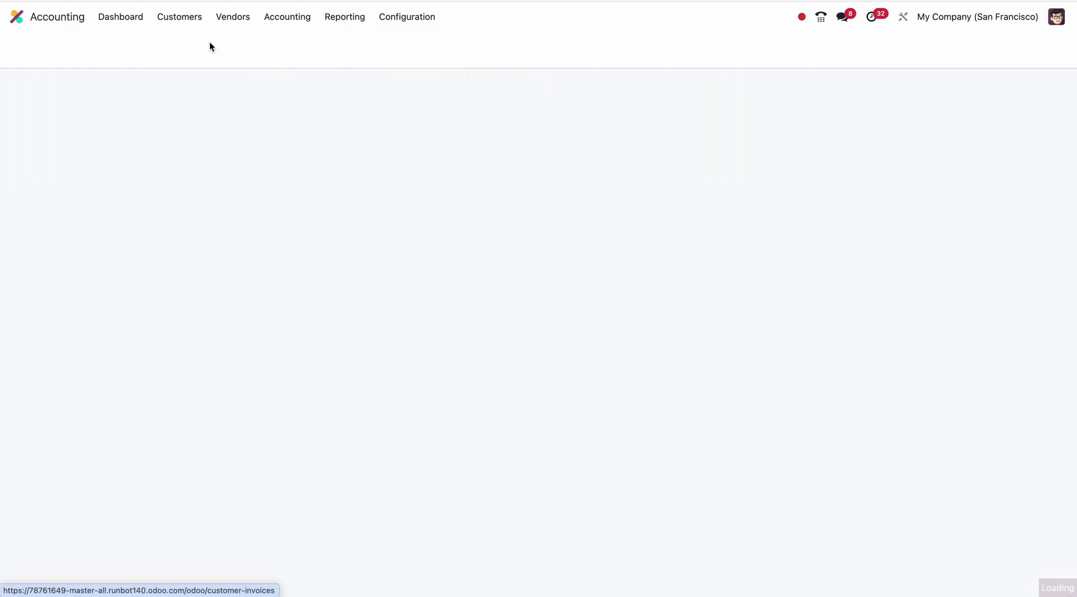
{"action": "left_click", "coordinate": [35, 43]}
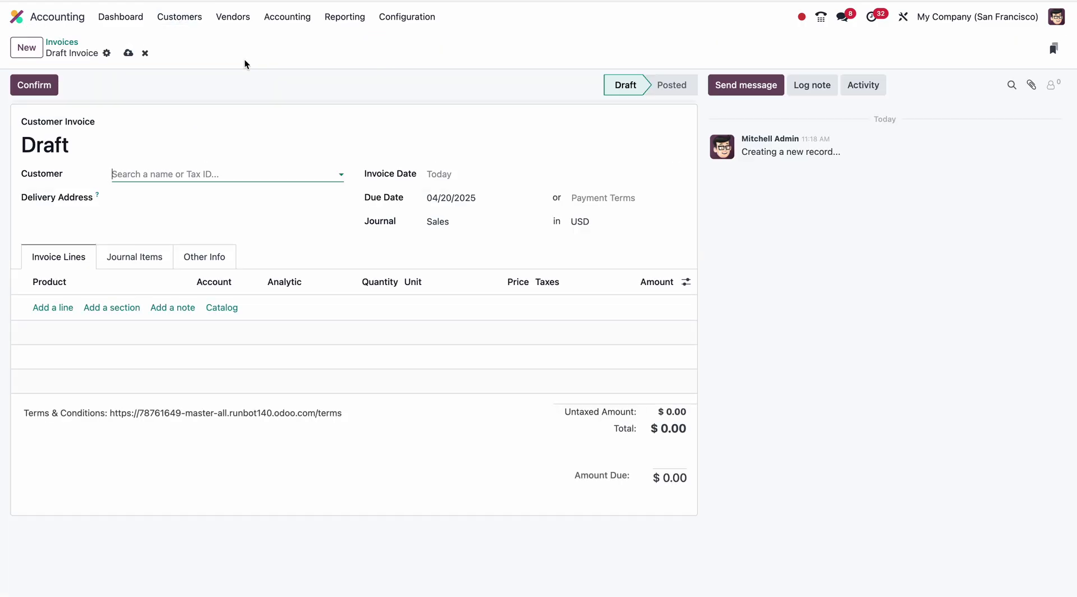
{"action": "left_click", "coordinate": [215, 174]}
{"action": "left_click", "coordinate": [181, 245]}
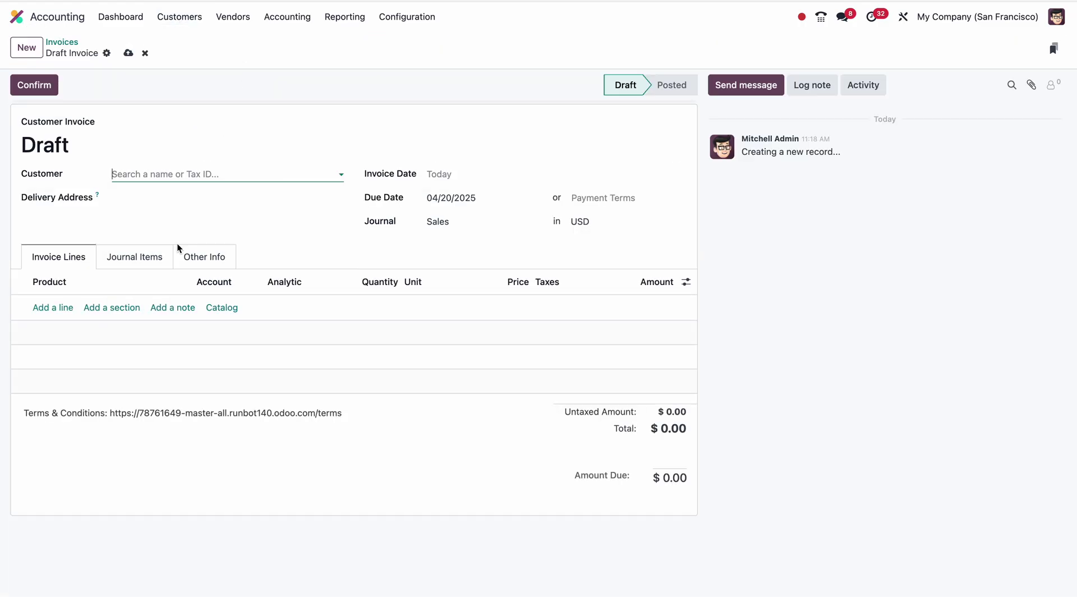
Add a Whiteboard Pen line allocated 100% to Project ABC.
{"action": "left_click", "coordinate": [53, 308]}
{"action": "left_click", "coordinate": [57, 307]}
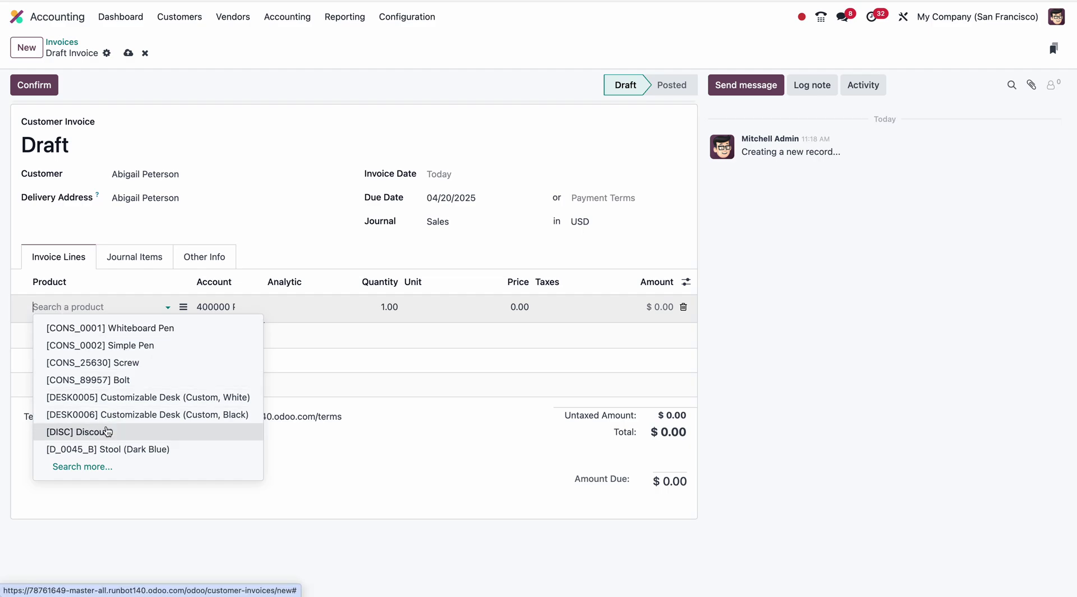
{"action": "left_click", "coordinate": [112, 327]}
{"action": "left_click", "coordinate": [314, 308]}
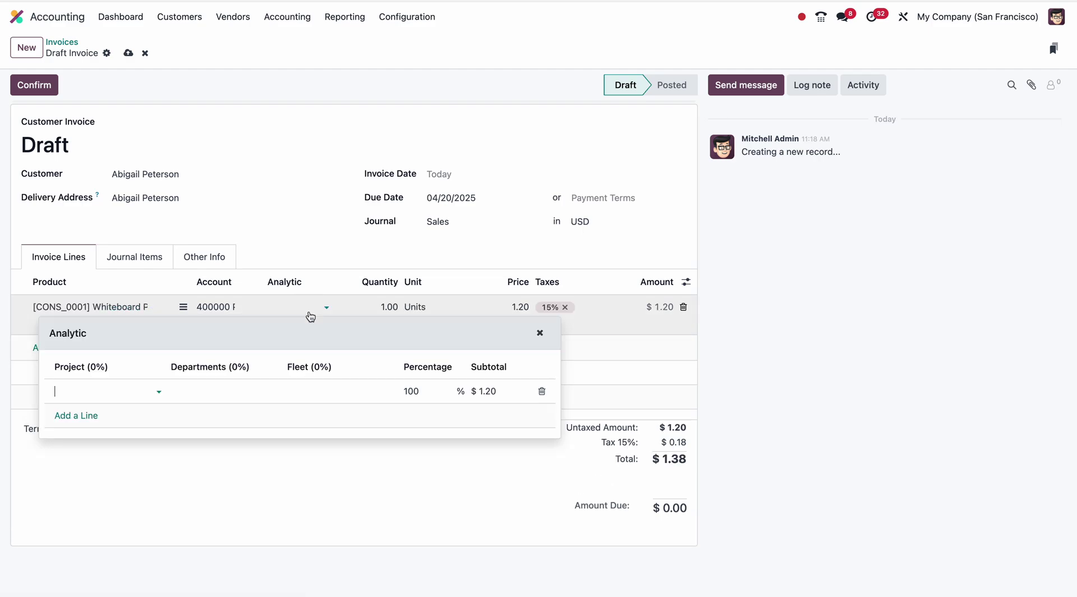
{"action": "left_click", "coordinate": [137, 390]}
{"action": "type", "text": "p"}
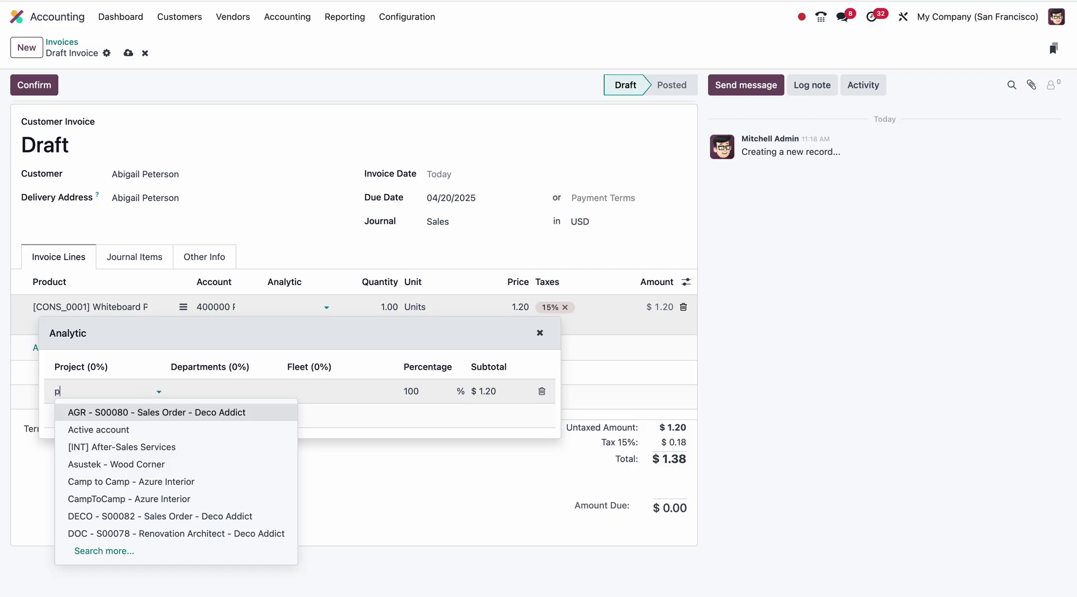
{"action": "type", "text": "or"}
{"action": "key", "text": "BackSpace"}
{"action": "key", "text": "BackSpace"}
{"action": "type", "text": "ro"}
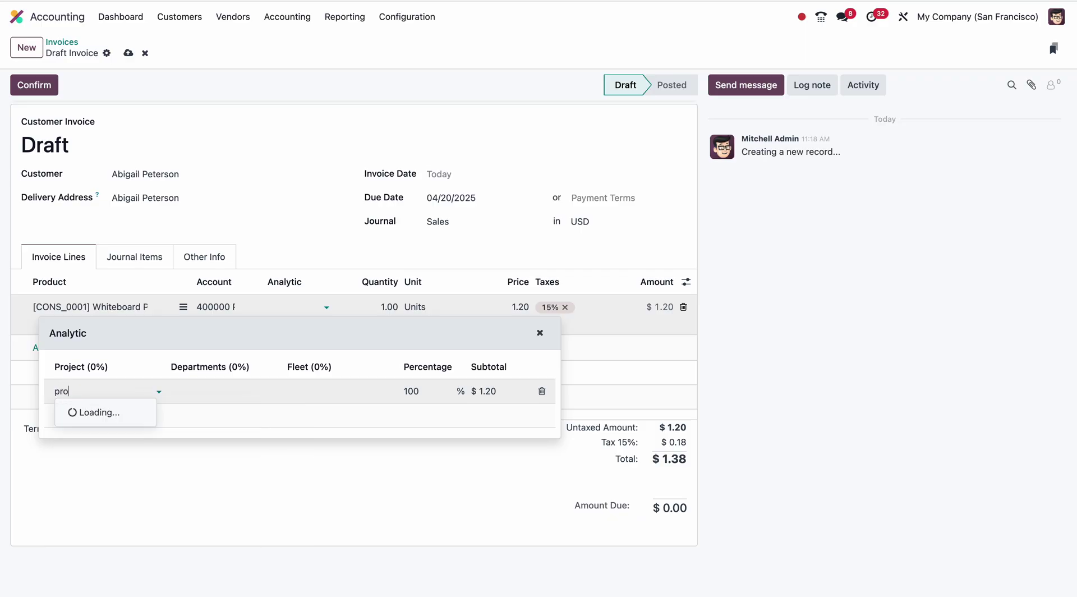
{"action": "type", "text": "ject"}
{"action": "left_click", "coordinate": [137, 412]}
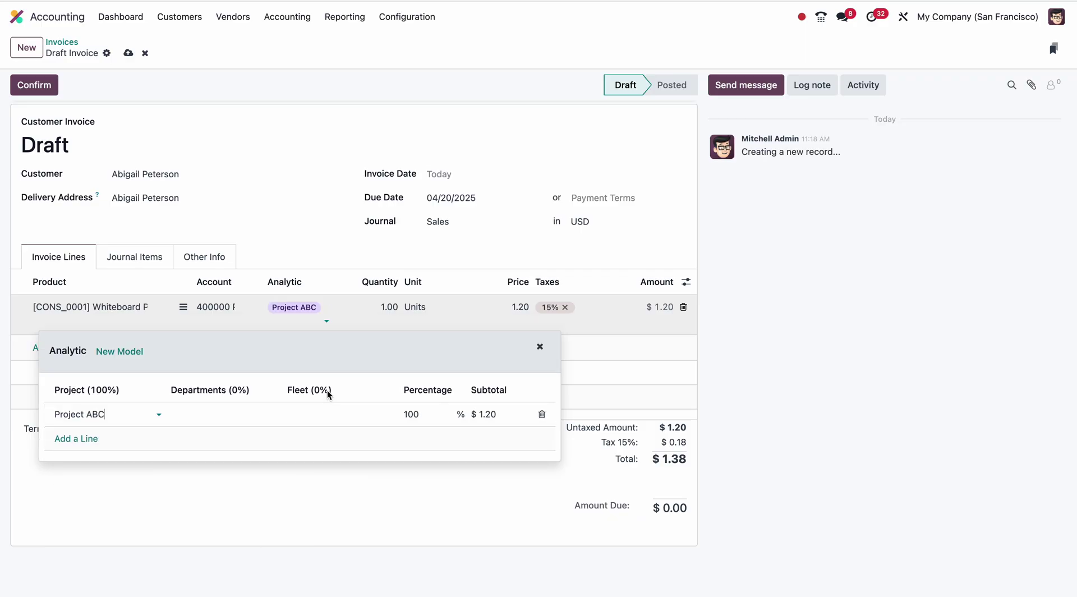
Set the line price to 40,000.00 and confirm invoice INV/2025/00022.
{"action": "left_click", "coordinate": [521, 307]}
{"action": "type", "text": "00"}
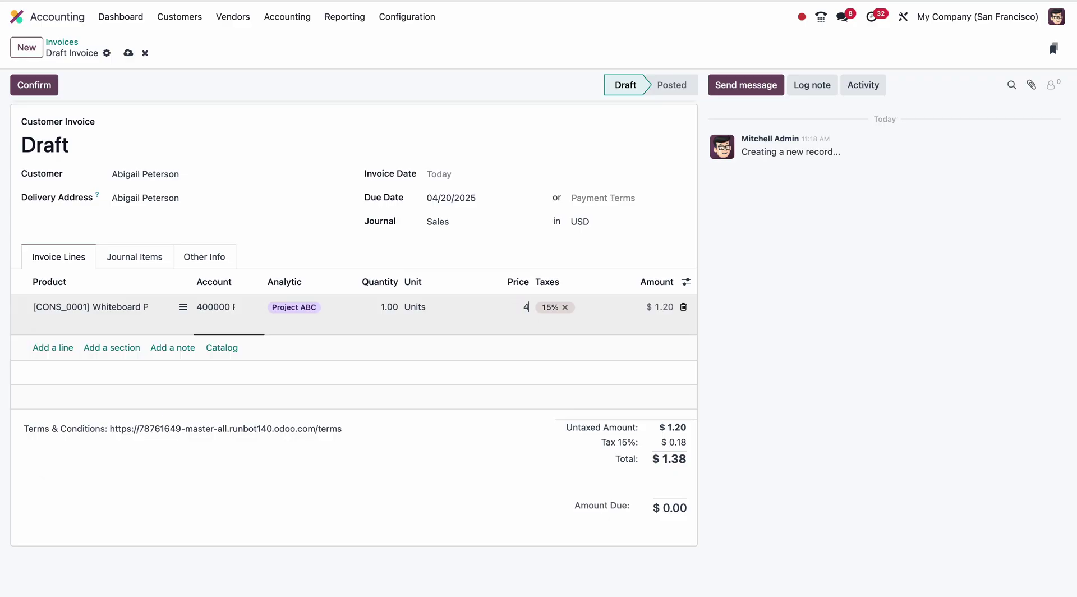
{"action": "type", "text": "0000"}
{"action": "left_click", "coordinate": [512, 452]}
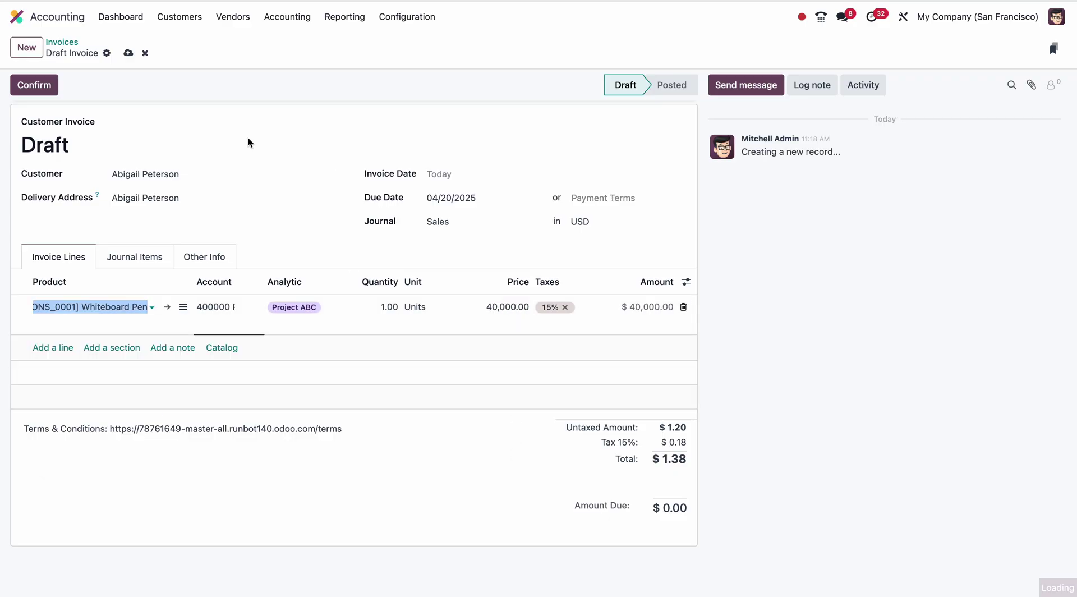
{"action": "left_click", "coordinate": [45, 93]}
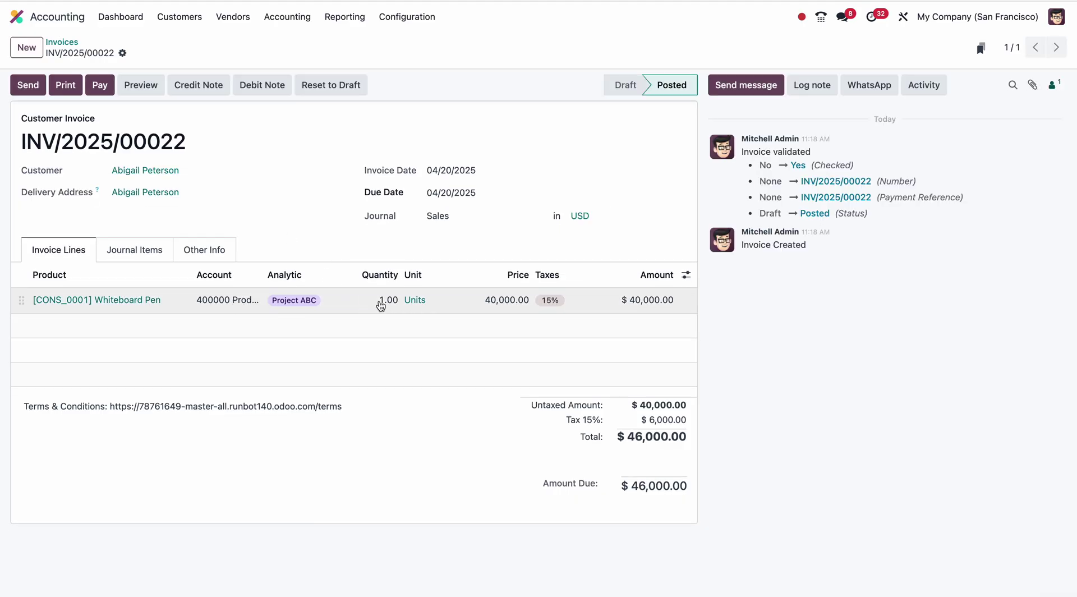
Search the analytic accounts list for 'project abc' to see its 40,000.00 credit.
{"action": "left_click", "coordinate": [382, 18]}
{"action": "left_click", "coordinate": [418, 403]}
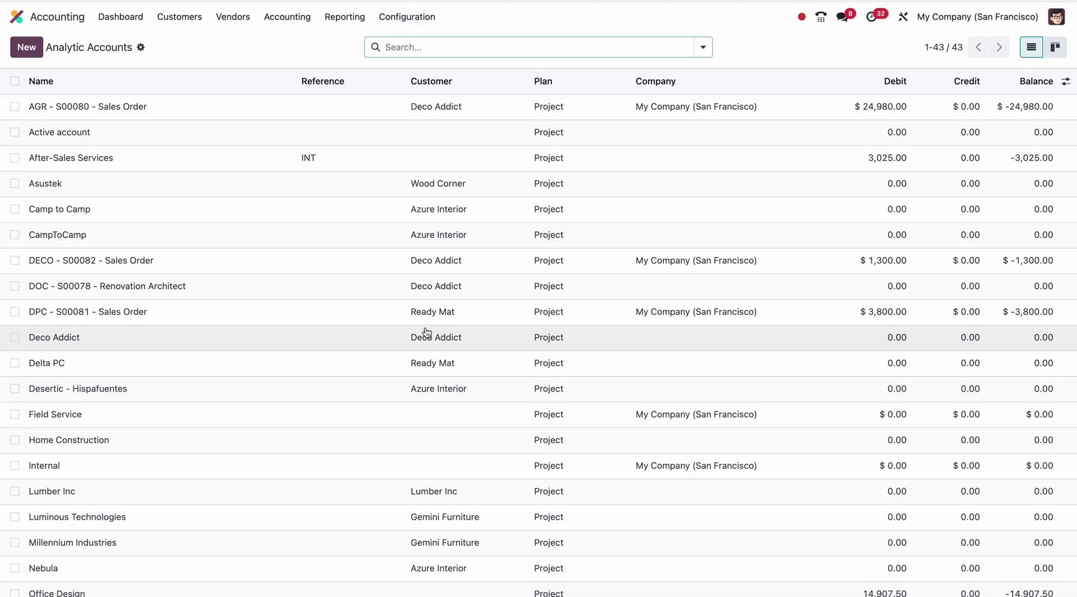
{"action": "type", "text": "project a"}
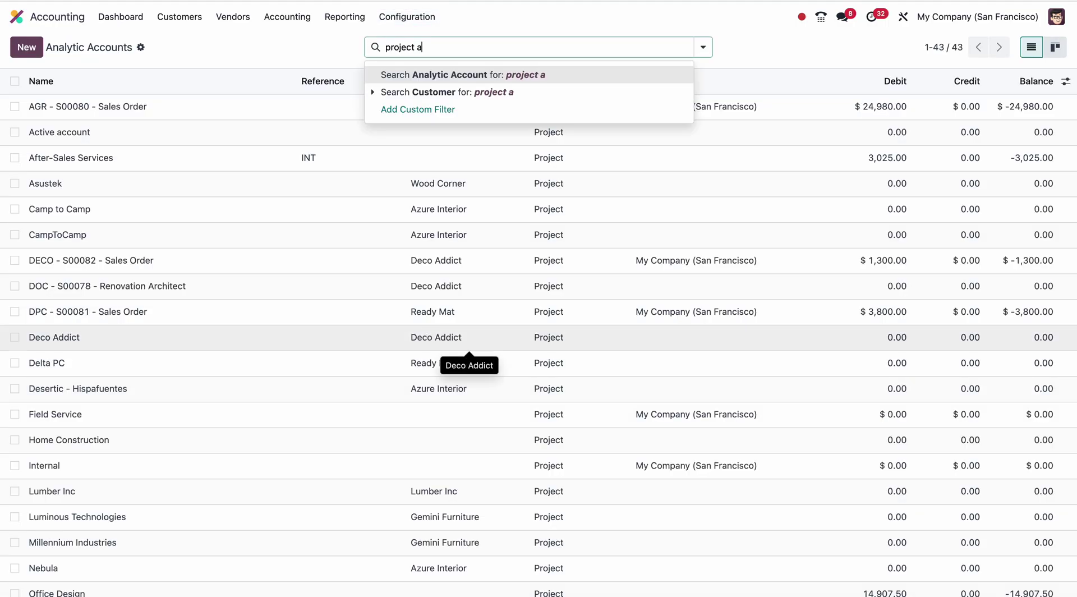
{"action": "type", "text": "bc"}
{"action": "key", "text": "Return"}
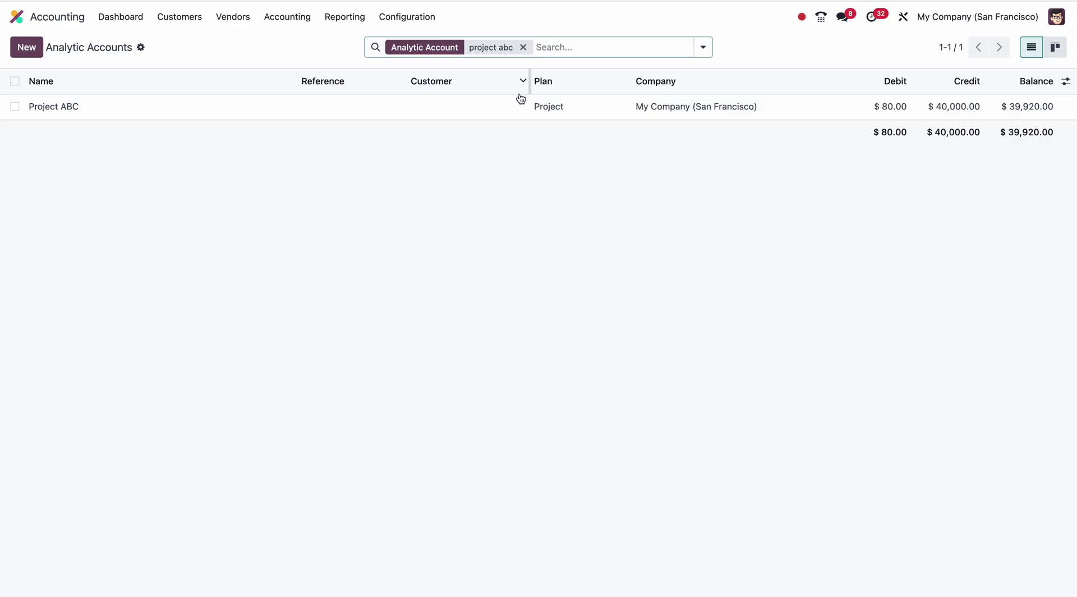
Open Profit and Loss and add Project ABC and Project XYZ as analytic account columns.
{"action": "left_click", "coordinate": [346, 25]}
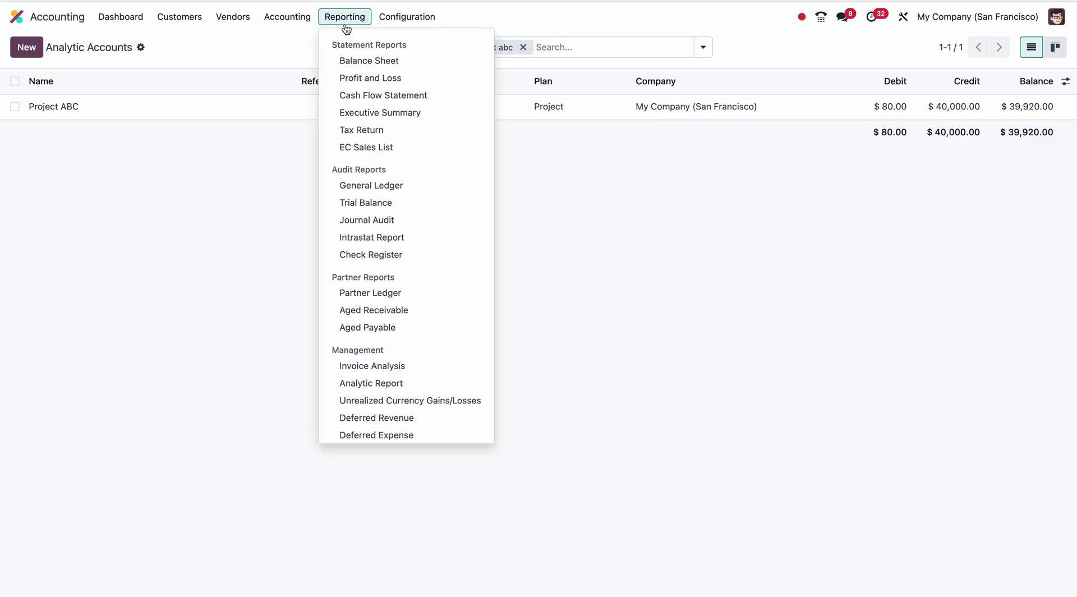
{"action": "left_click", "coordinate": [390, 76]}
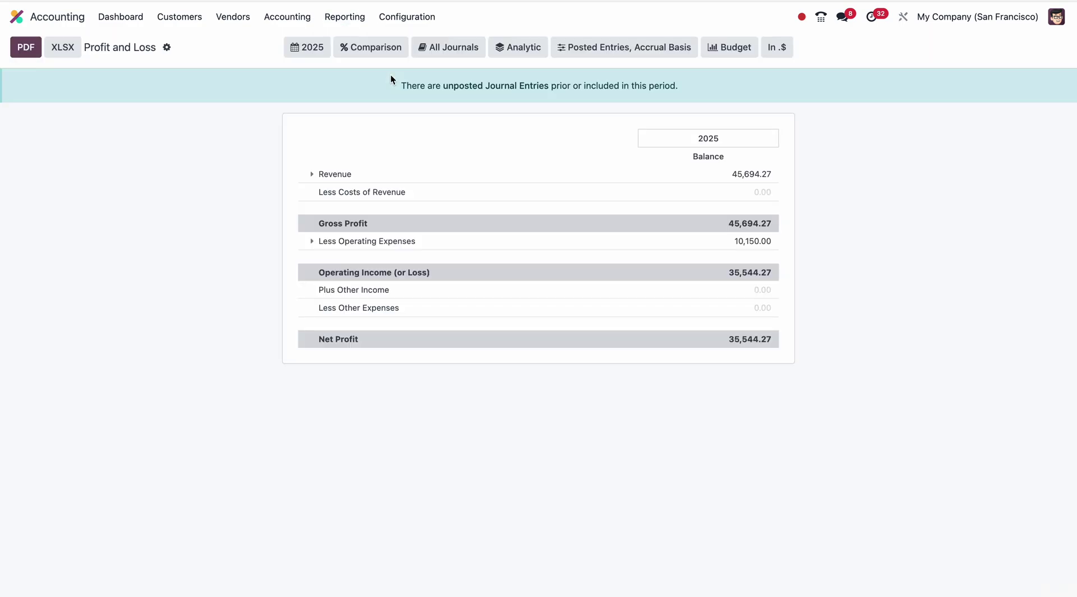
{"action": "left_click", "coordinate": [517, 49]}
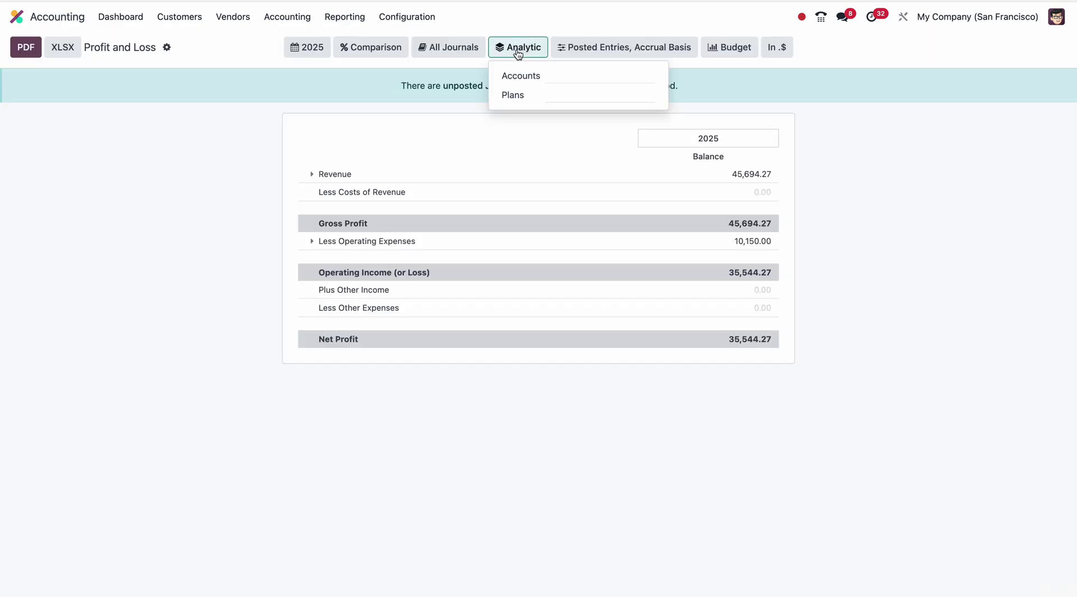
{"action": "left_click", "coordinate": [567, 74]}
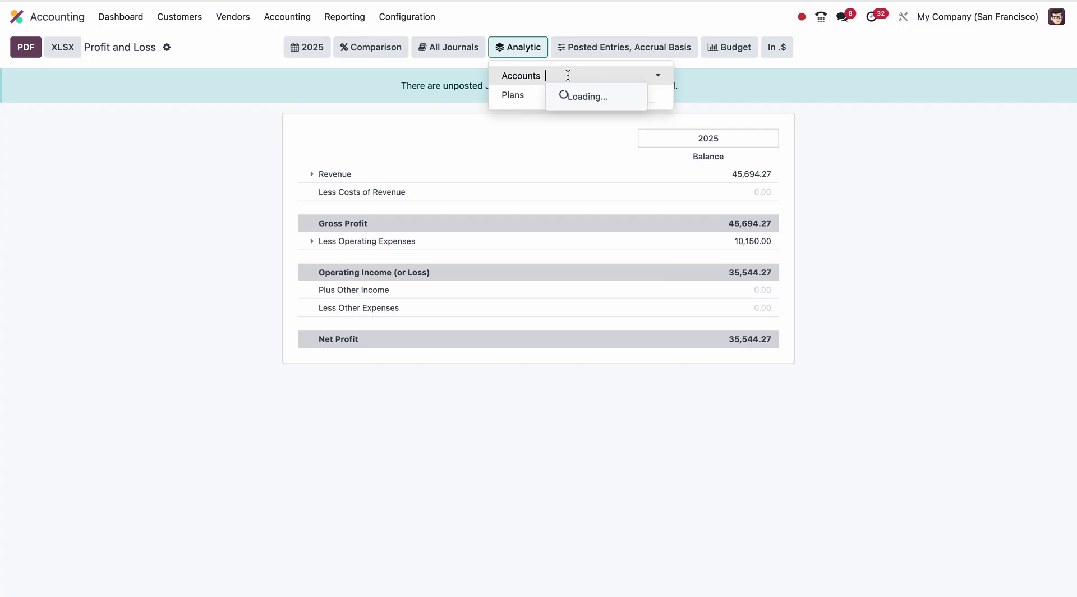
{"action": "type", "text": "projec"}
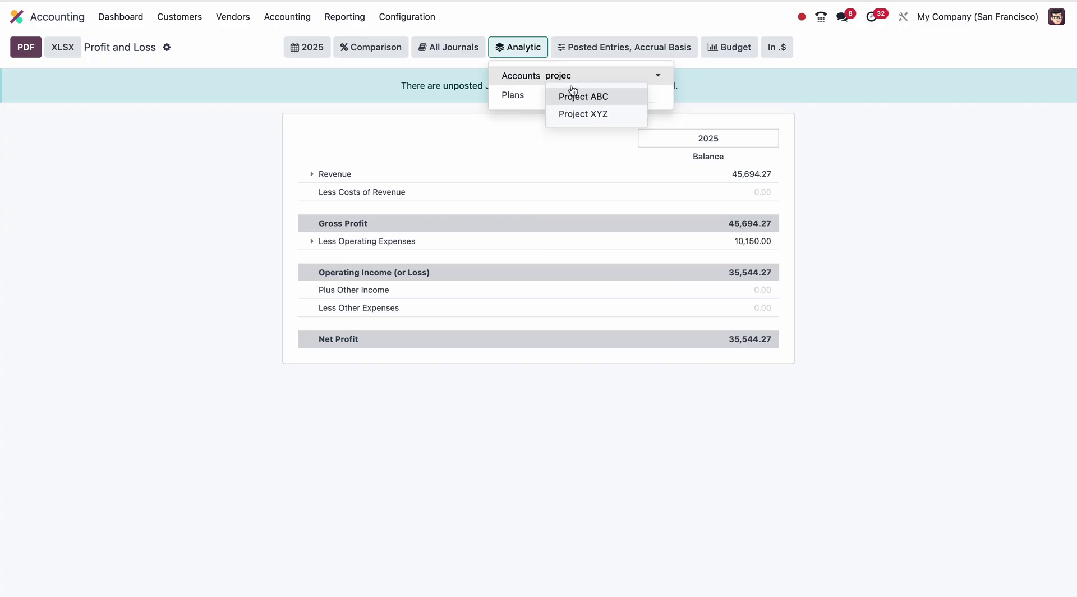
{"action": "left_click", "coordinate": [569, 96]}
{"action": "type", "text": "projec"}
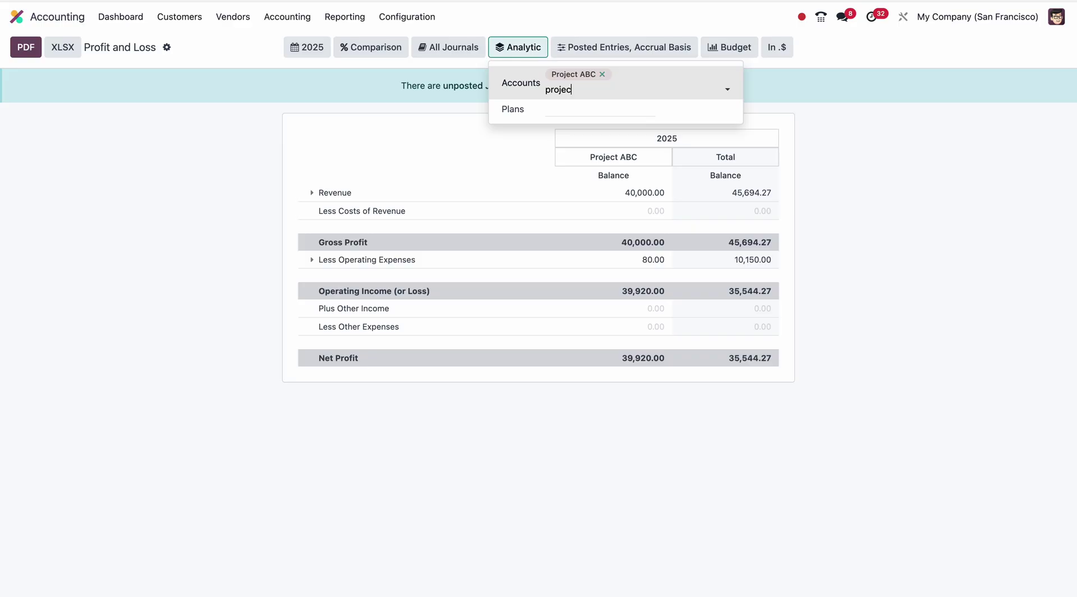
{"action": "left_click", "coordinate": [587, 109]}
{"action": "left_click", "coordinate": [873, 211]}
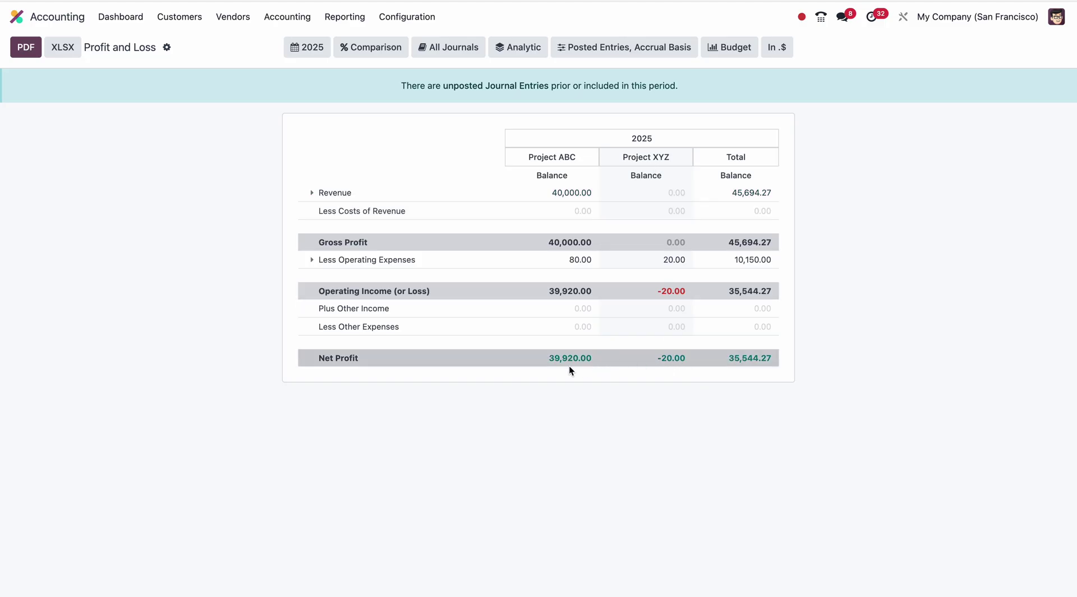
Swap the project analytic filters for Audi 900 and BMW 123 in Profit and Loss.
{"action": "left_click", "coordinate": [519, 51]}
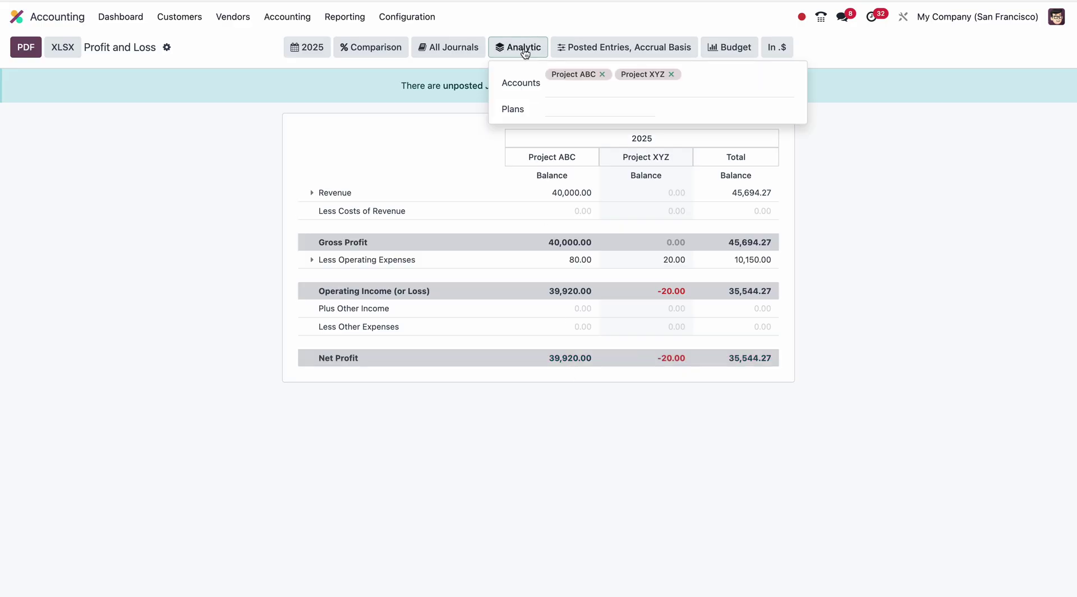
{"action": "left_click", "coordinate": [602, 74]}
{"action": "left_click", "coordinate": [601, 75]}
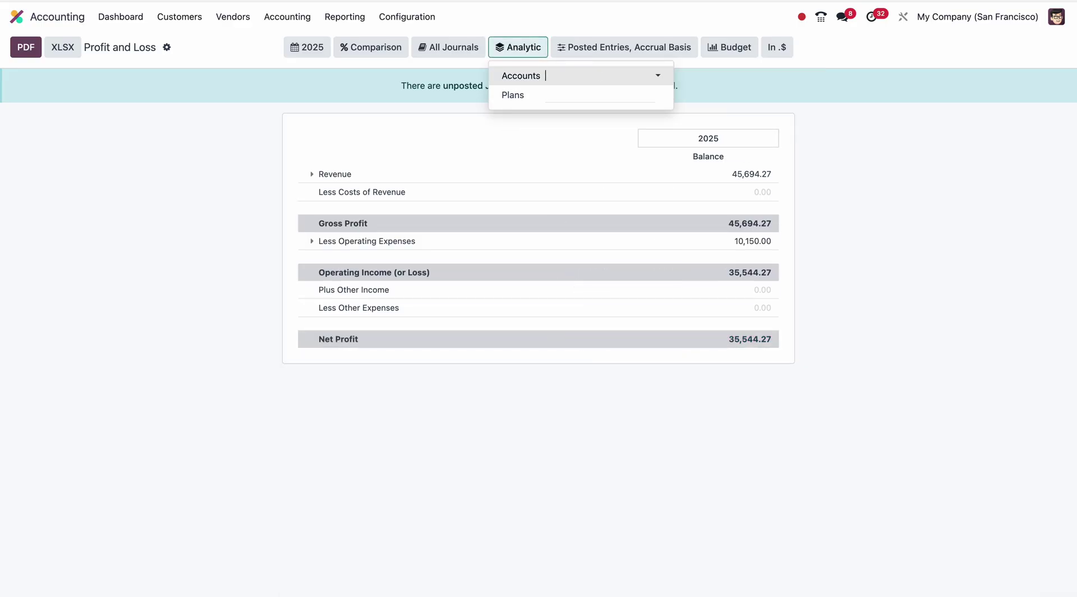
{"action": "type", "text": "audi"}
{"action": "left_click", "coordinate": [608, 92]}
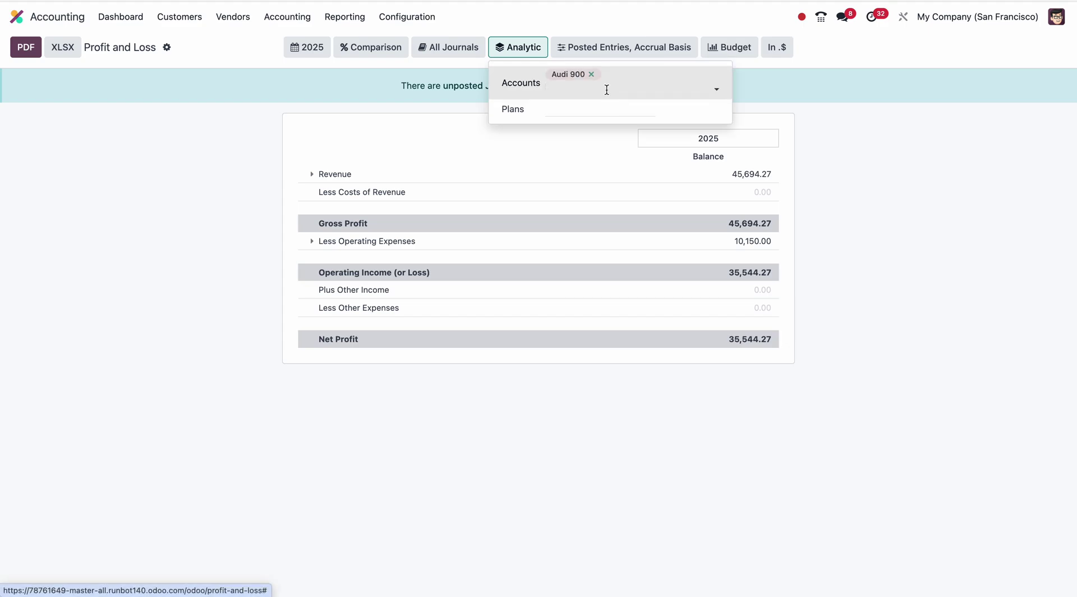
{"action": "type", "text": "bmw"}
{"action": "left_click", "coordinate": [607, 106]}
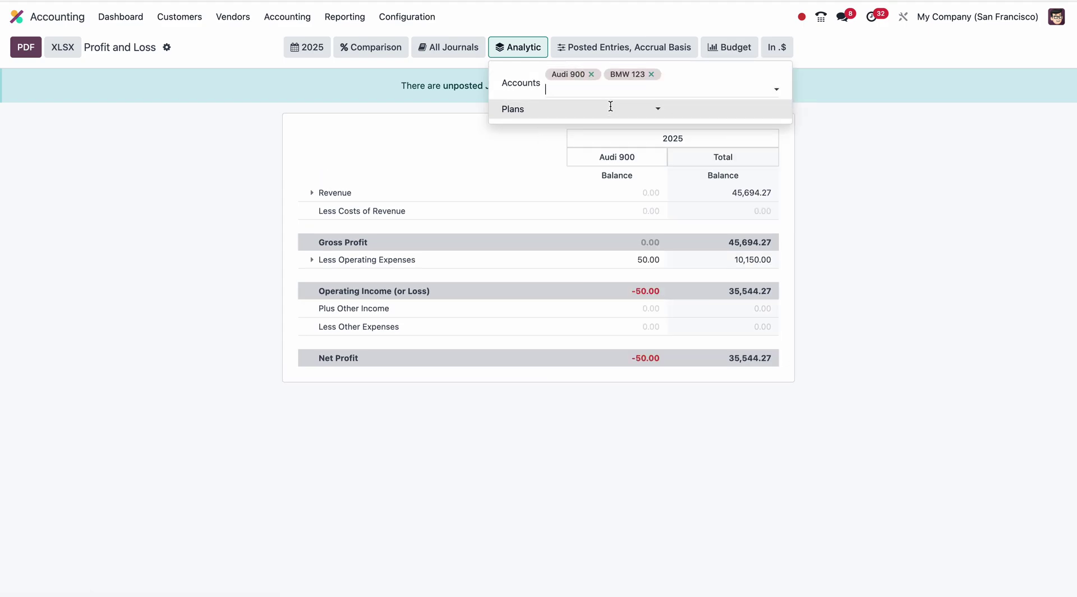
{"action": "left_click", "coordinate": [879, 201]}
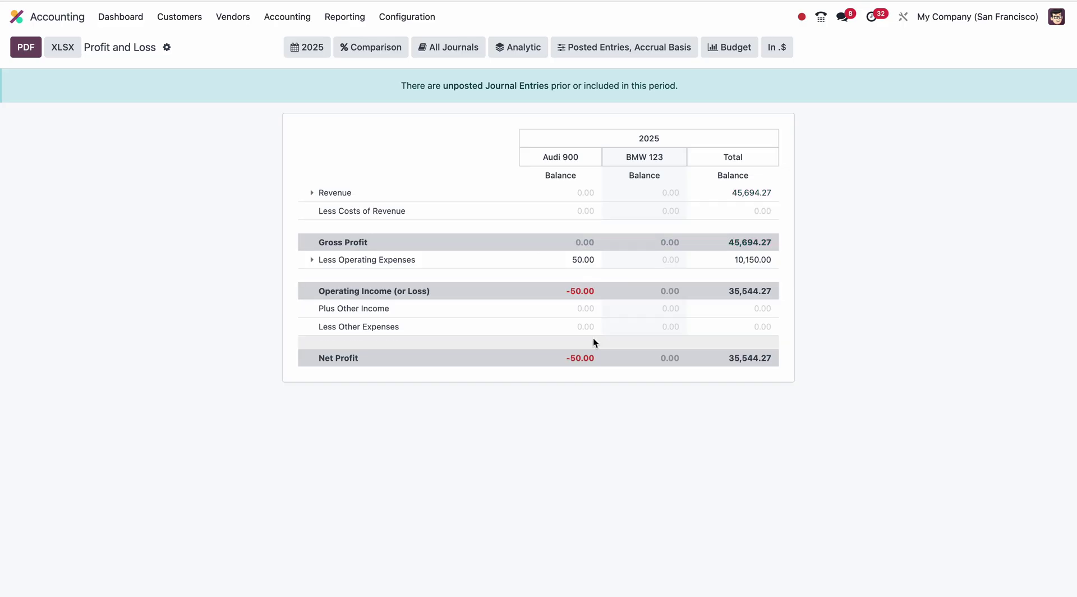
Replace the Audi 900 and BMW 123 filters with Finance and Administration analytic accounts.
{"action": "left_click", "coordinate": [538, 49]}
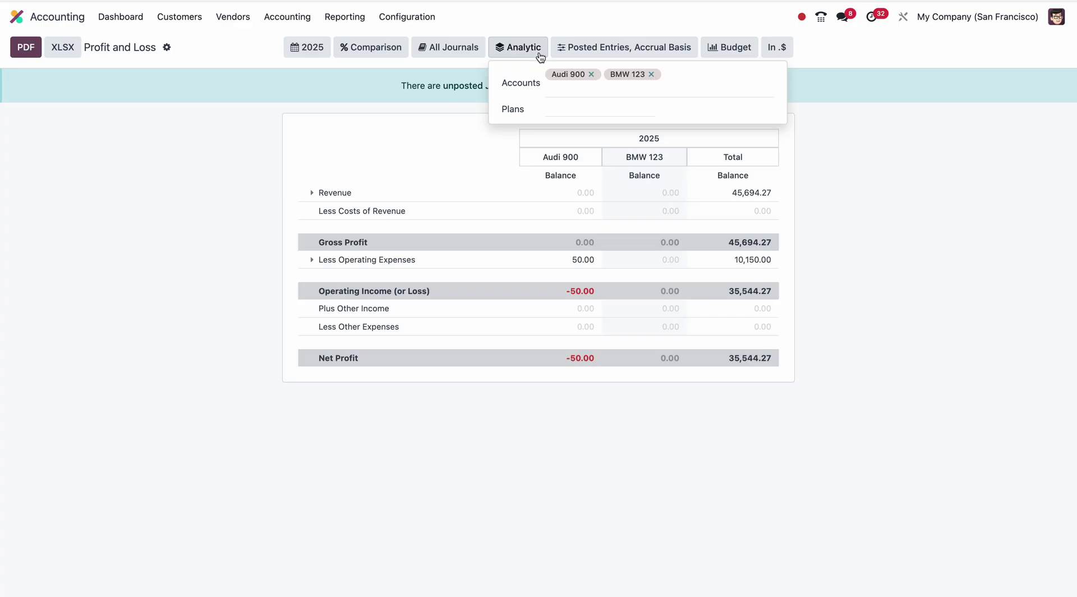
{"action": "left_click", "coordinate": [592, 74]}
{"action": "left_click", "coordinate": [591, 74]}
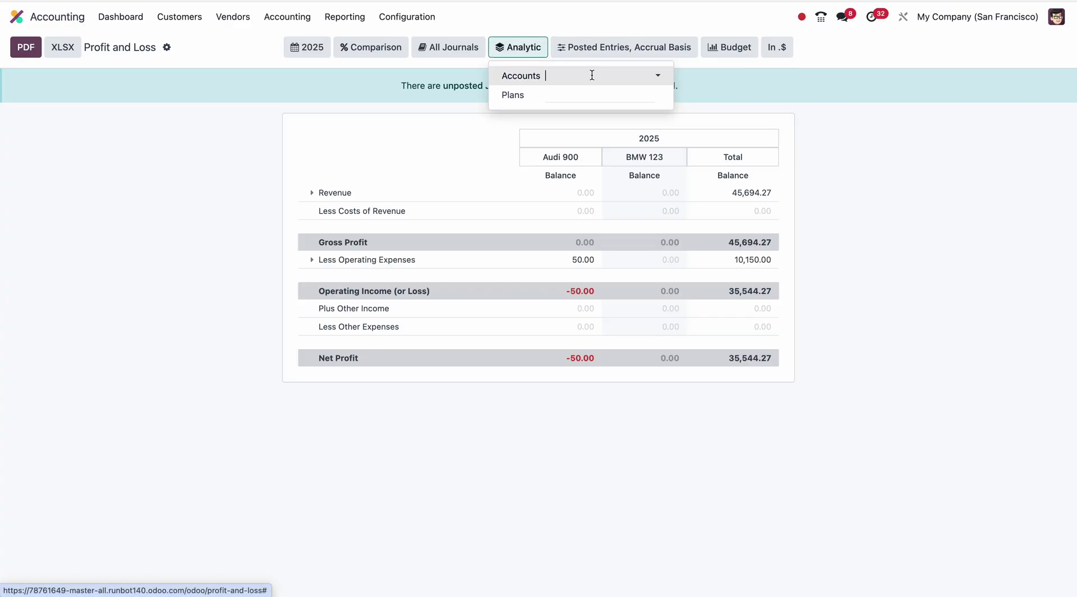
{"action": "type", "text": "fina"}
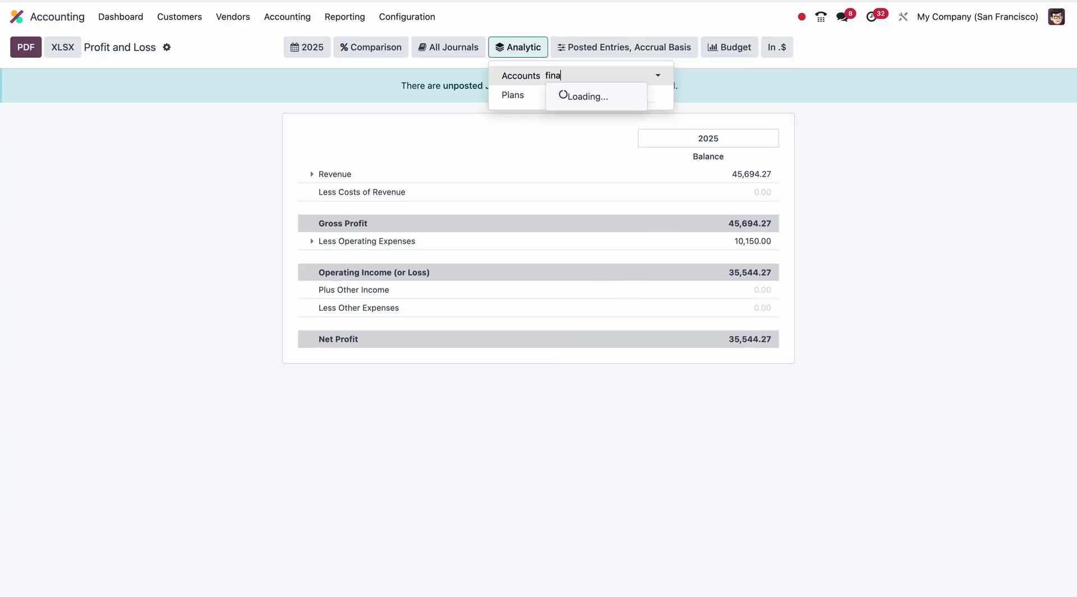
{"action": "left_click", "coordinate": [589, 99]}
{"action": "type", "text": "admin"}
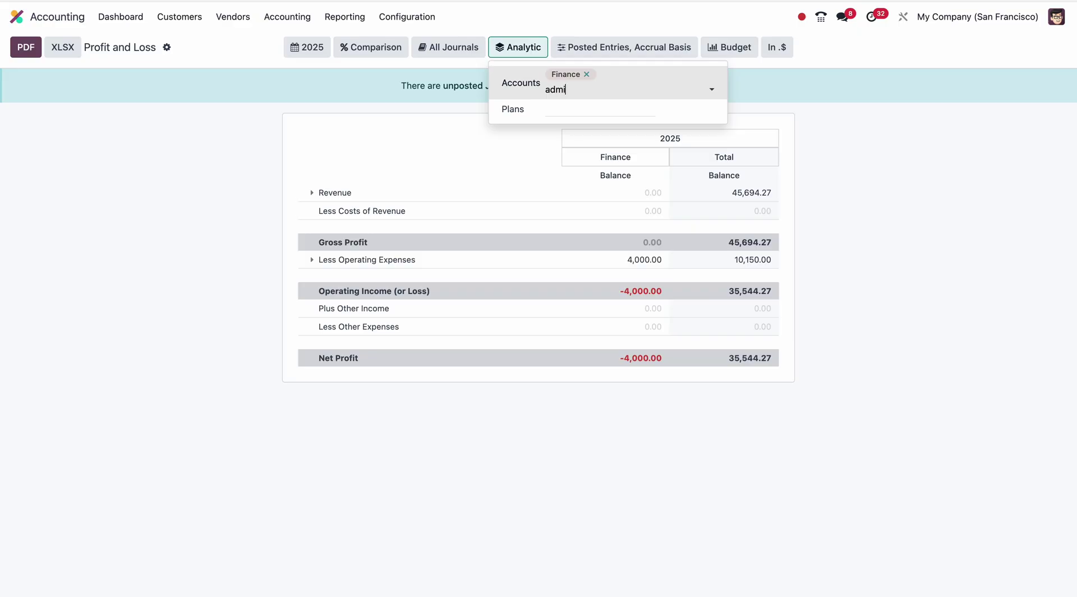
{"action": "left_click", "coordinate": [590, 107]}
{"action": "left_click", "coordinate": [844, 180]}
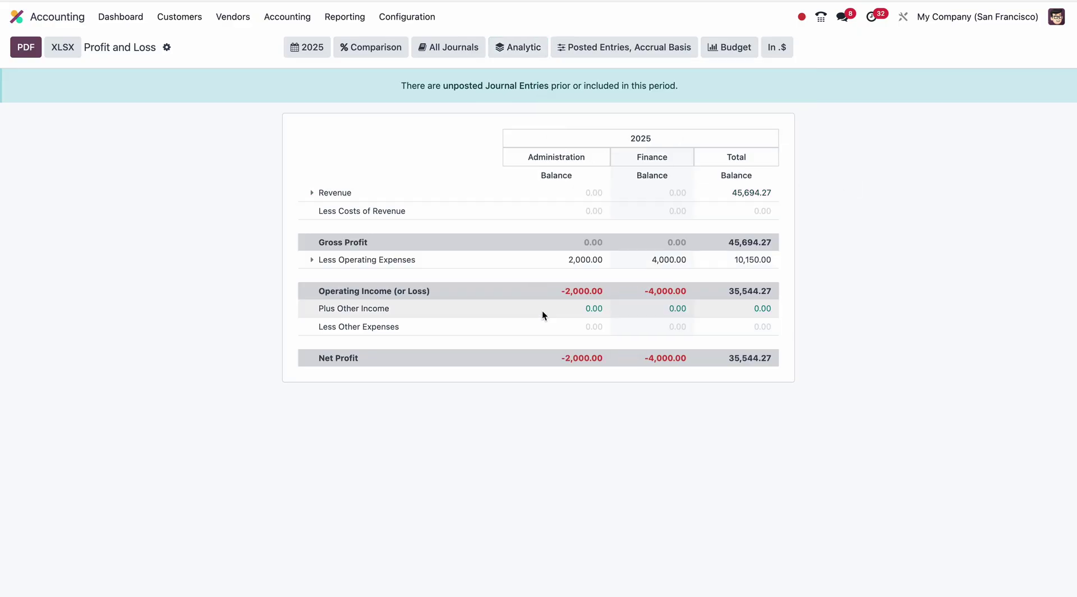
{"action": "left_click", "coordinate": [517, 51]}
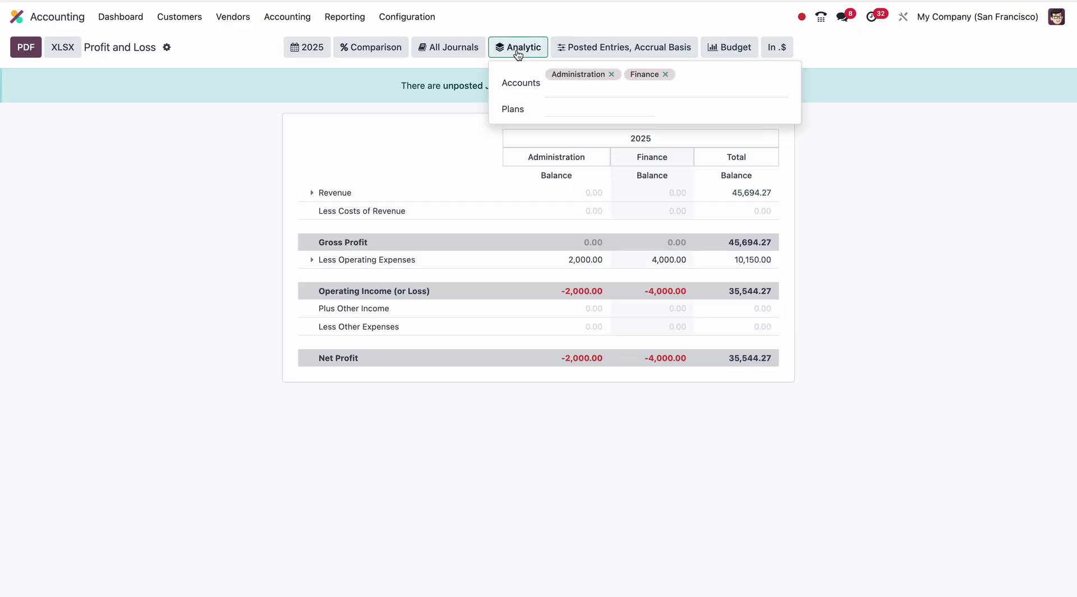
Drop the Administration and Finance tags and split Profit and Loss by Project, Departments and Fleet plans.
{"action": "left_click", "coordinate": [611, 74]}
{"action": "left_click", "coordinate": [587, 74]}
{"action": "left_click", "coordinate": [568, 95]}
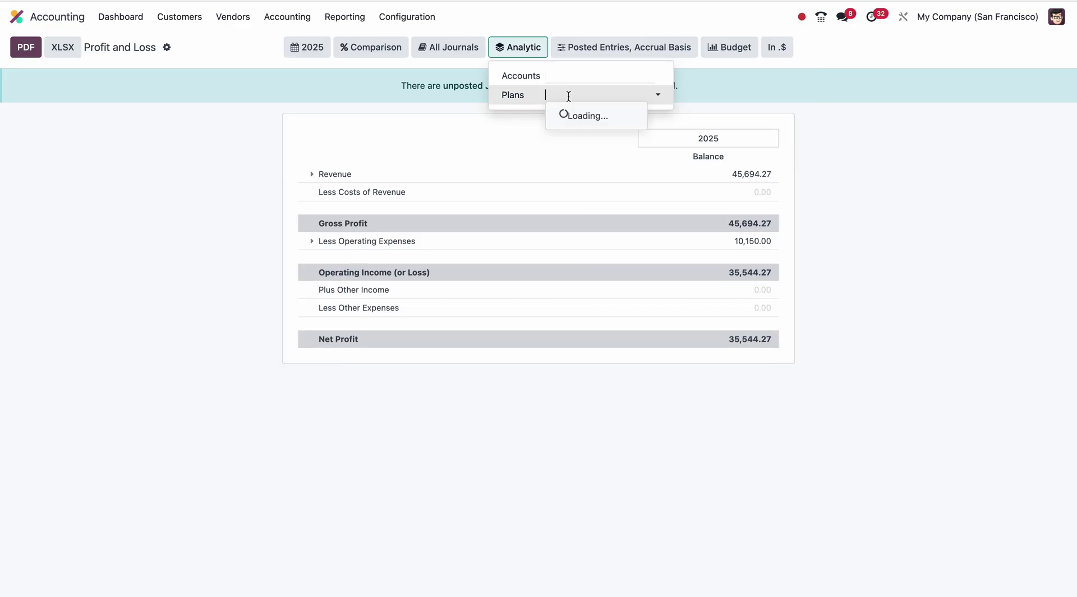
{"action": "left_click", "coordinate": [570, 115]}
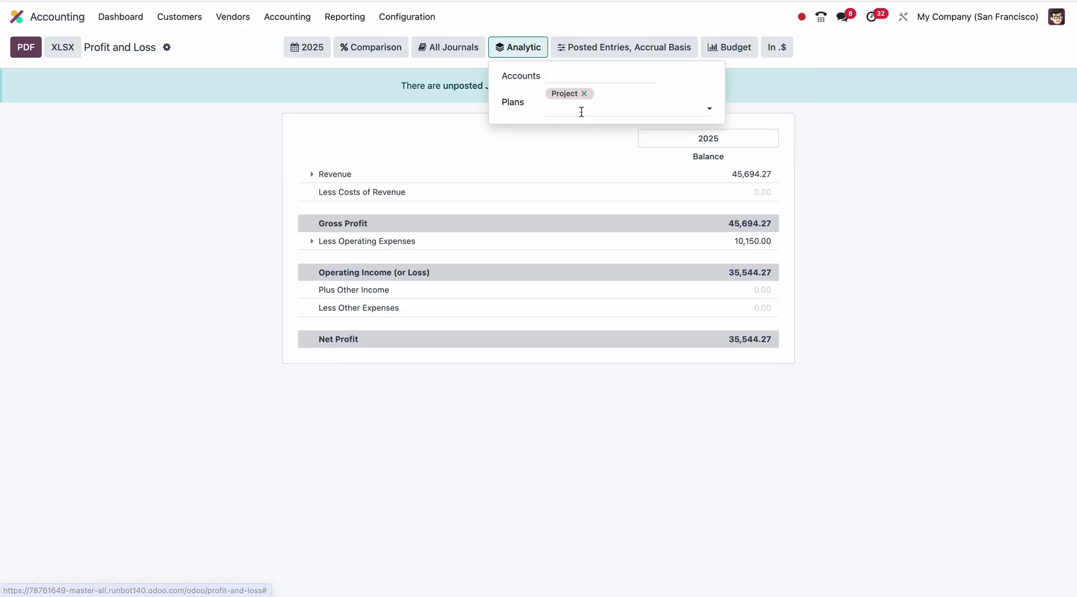
{"action": "left_click", "coordinate": [579, 111]}
{"action": "left_click", "coordinate": [582, 132]}
{"action": "left_click", "coordinate": [606, 109]}
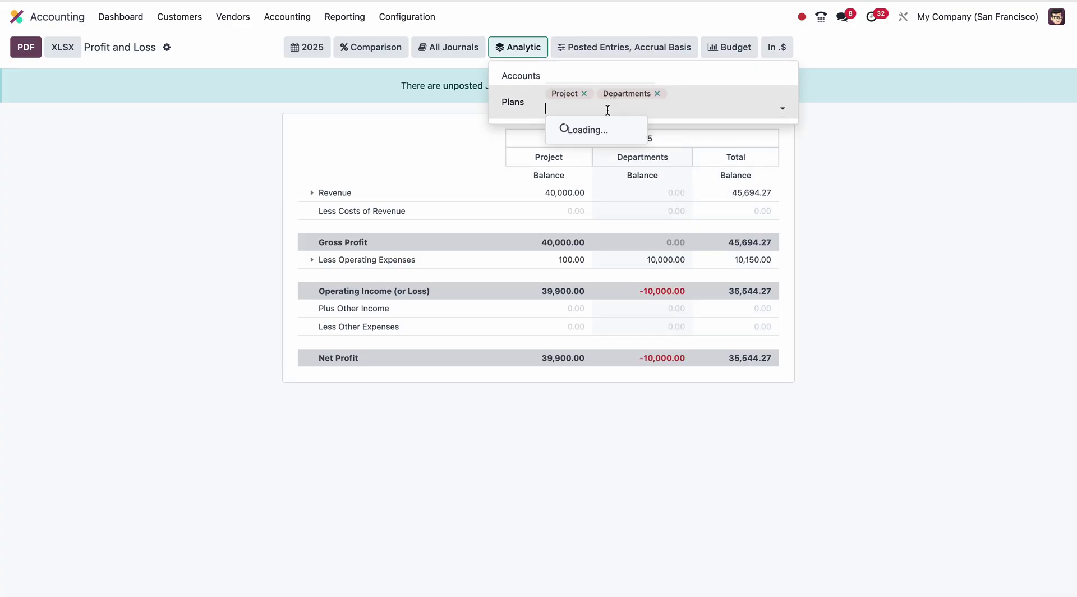
{"action": "left_click", "coordinate": [828, 220]}
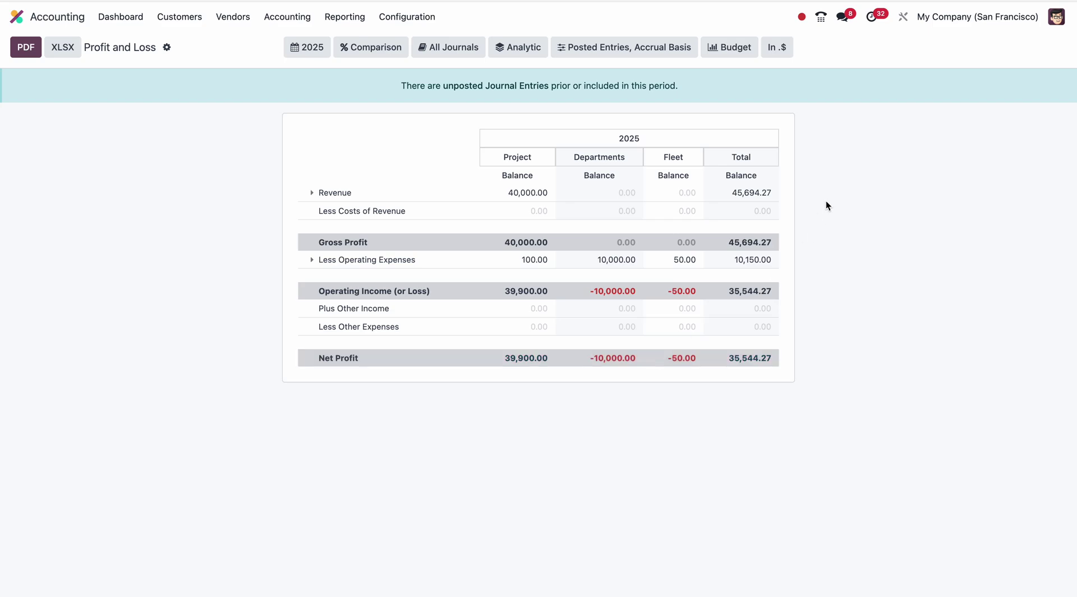
Show the Analytic Report as a monthly grid, removing the 'project abc' and last fiscal year filters.
{"action": "left_click", "coordinate": [344, 16]}
{"action": "scroll", "coordinate": [380, 240], "scroll_direction": "down", "scroll_amount": 5}
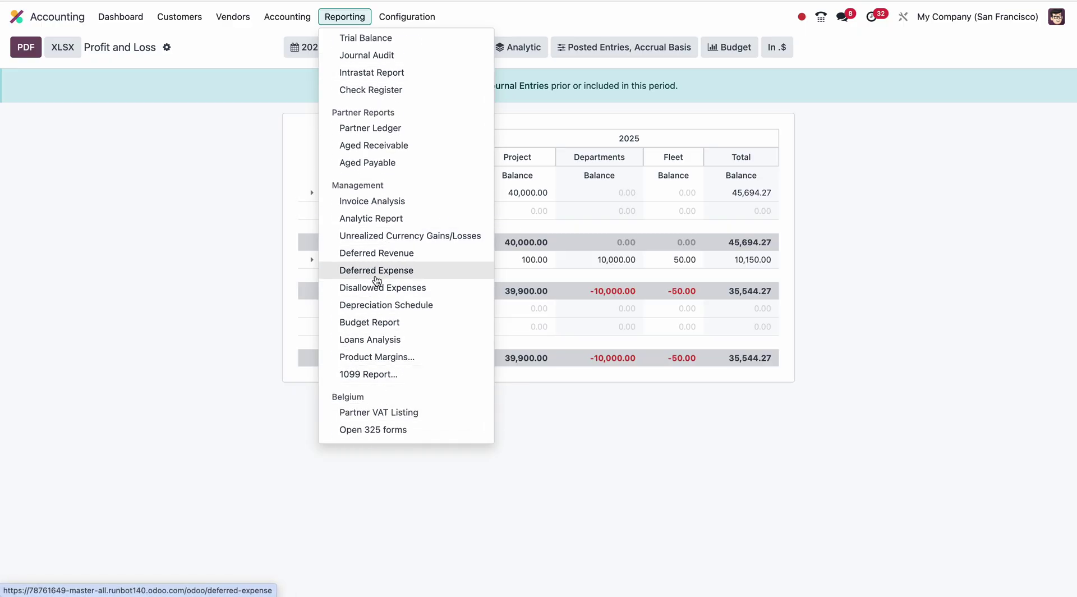
{"action": "left_click", "coordinate": [390, 226]}
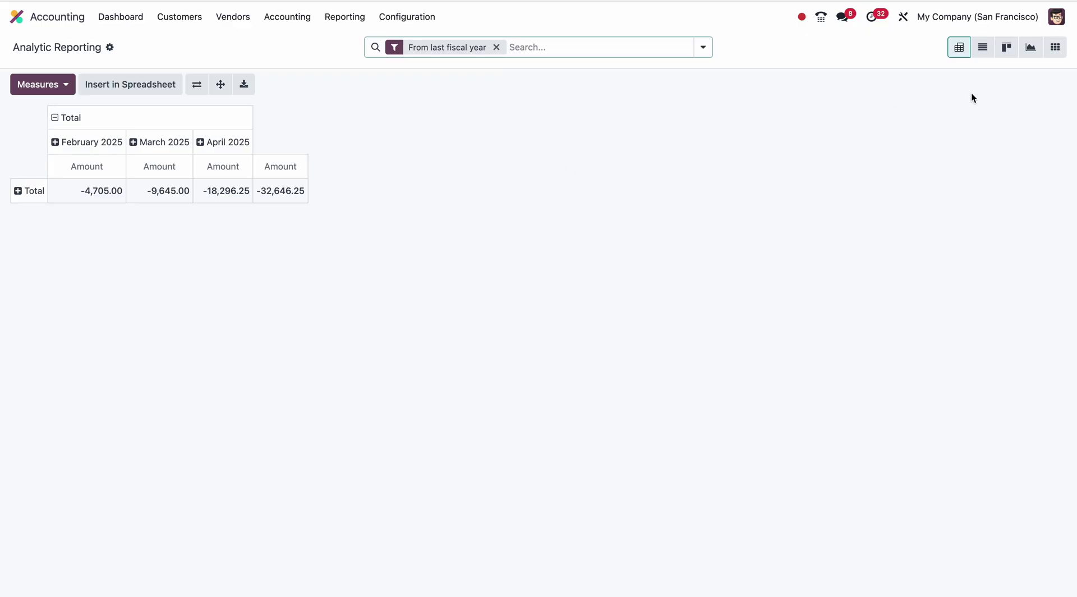
{"action": "left_click", "coordinate": [1055, 49]}
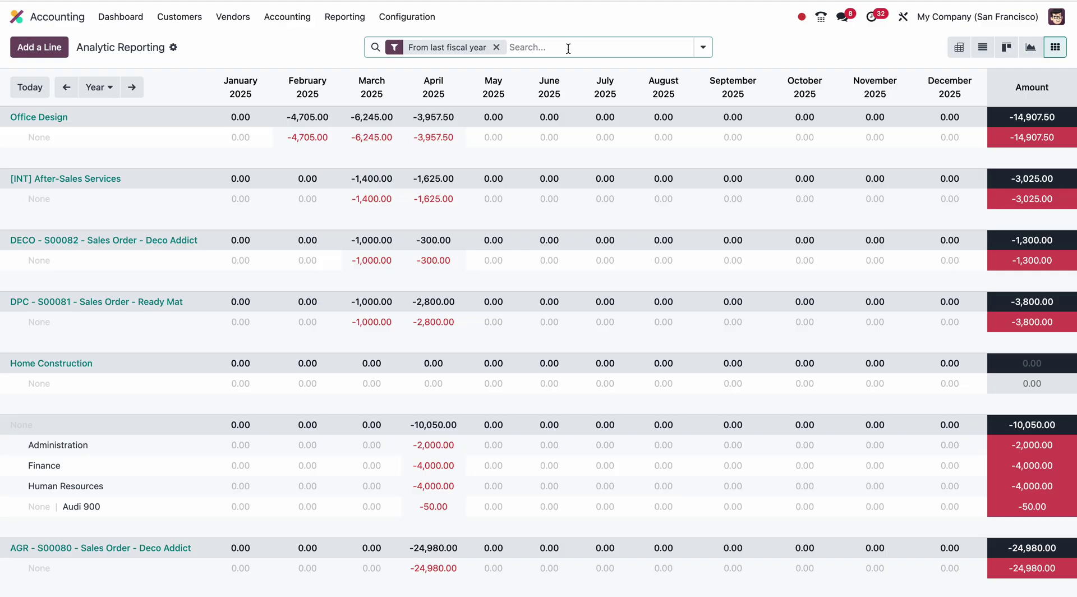
{"action": "type", "text": "project abc"}
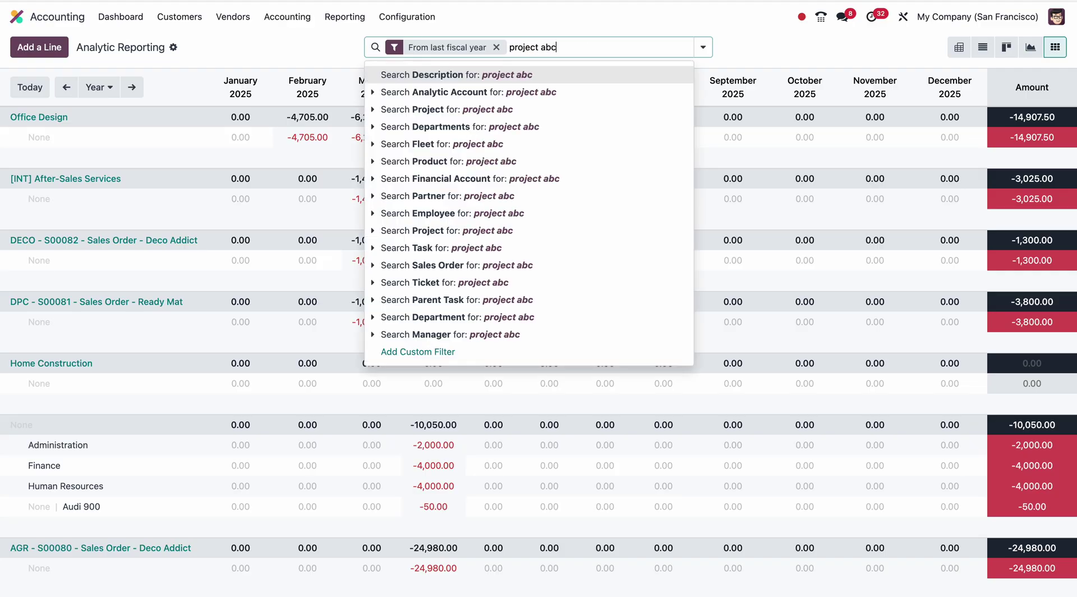
{"action": "key", "text": "Return"}
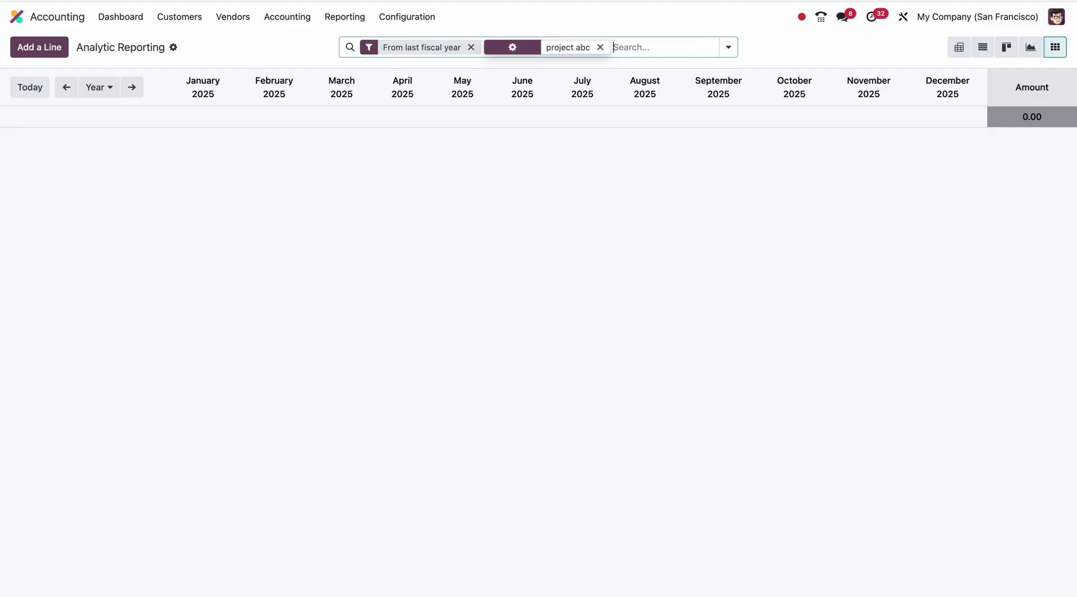
{"action": "key", "text": "BackSpace"}
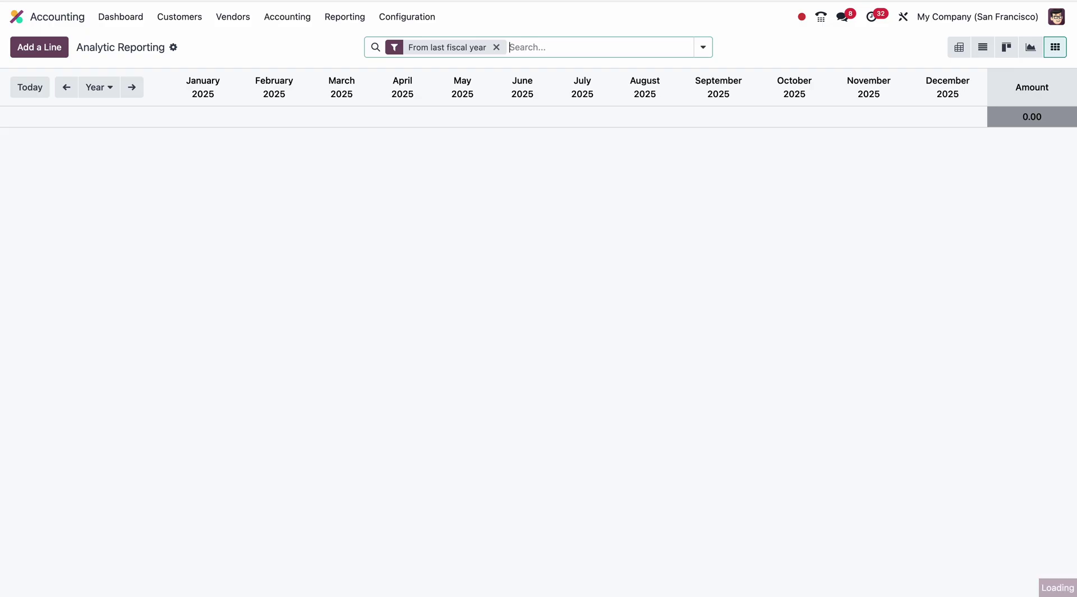
{"action": "key", "text": "BackSpace"}
Add a 'project' Description filter so the grid shows Project ABC -80.00 and Project XYZ -20.00.
{"action": "type", "text": "project"}
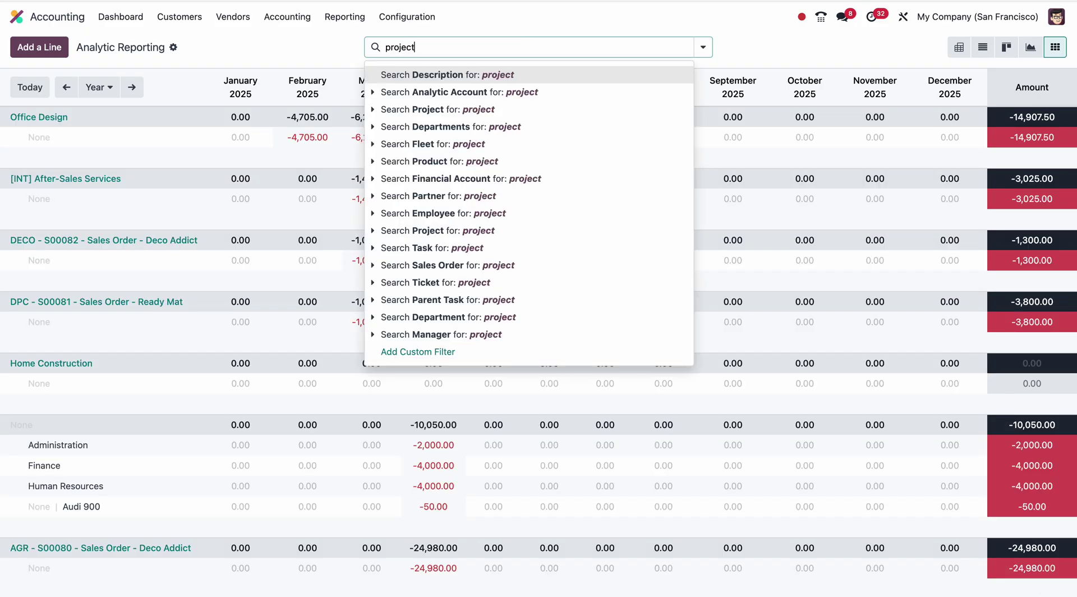
{"action": "key", "text": "Return"}
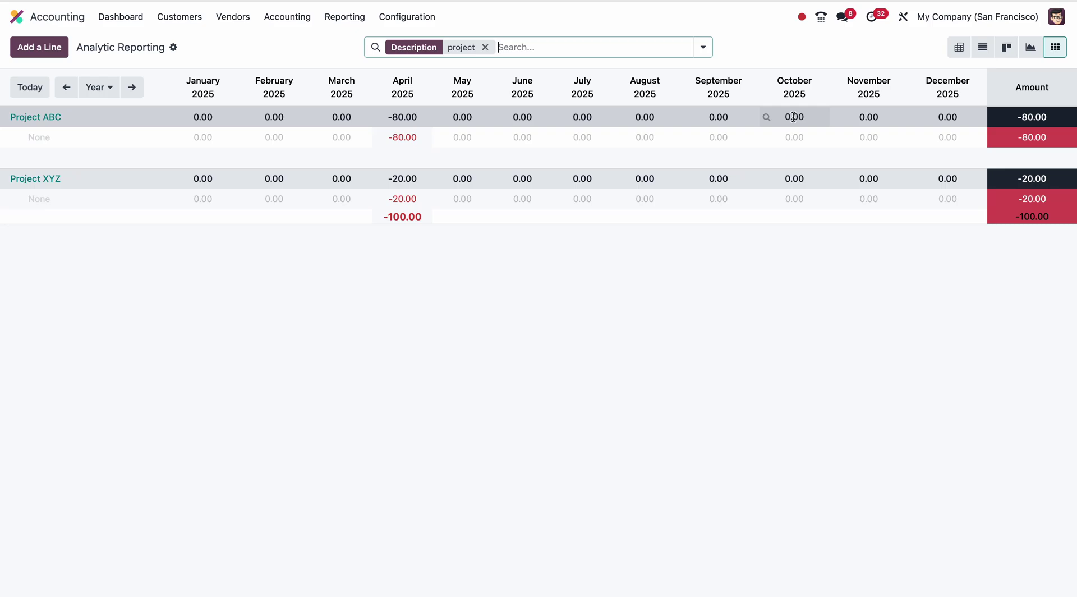
{"action": "left_click", "coordinate": [101, 87]}
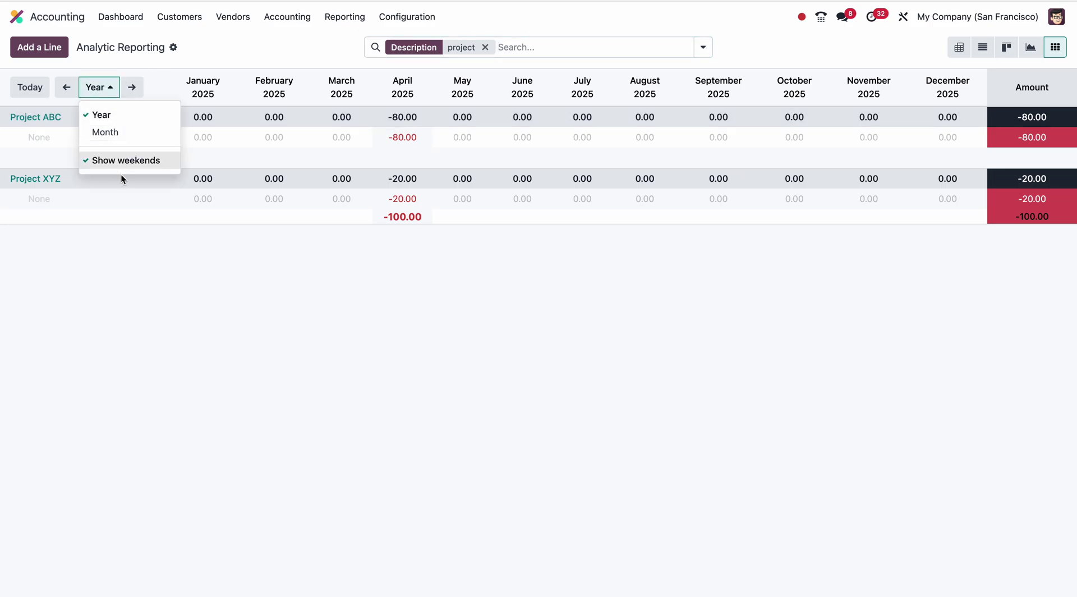
{"action": "left_click", "coordinate": [270, 257]}
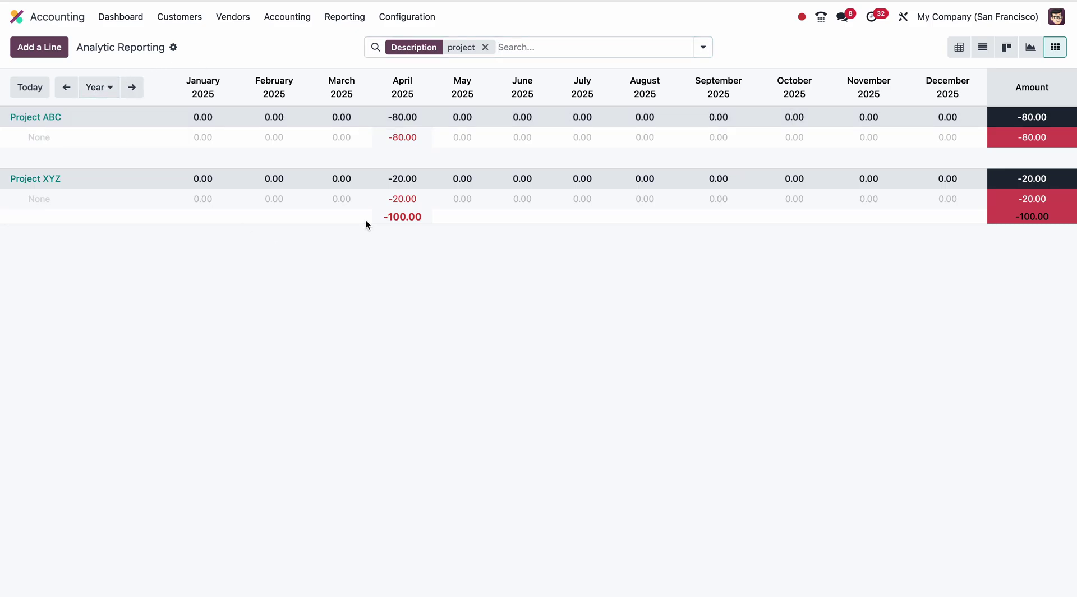